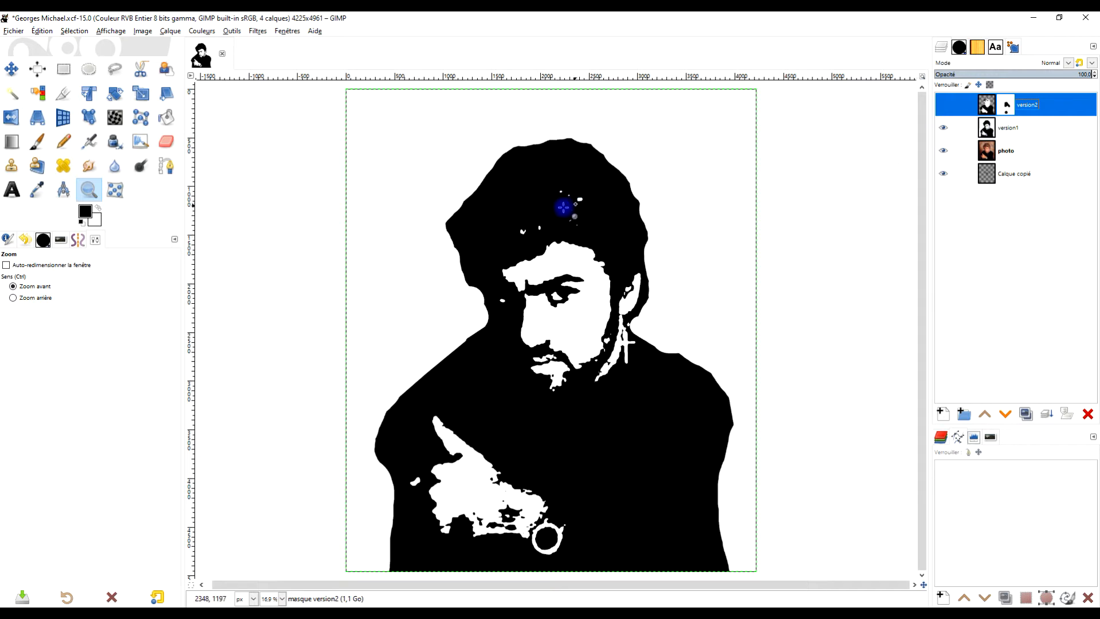
Step: Show the version2 layer above version1 to compare the two black-and-white results
left_click(944, 108)
left_click(943, 105)
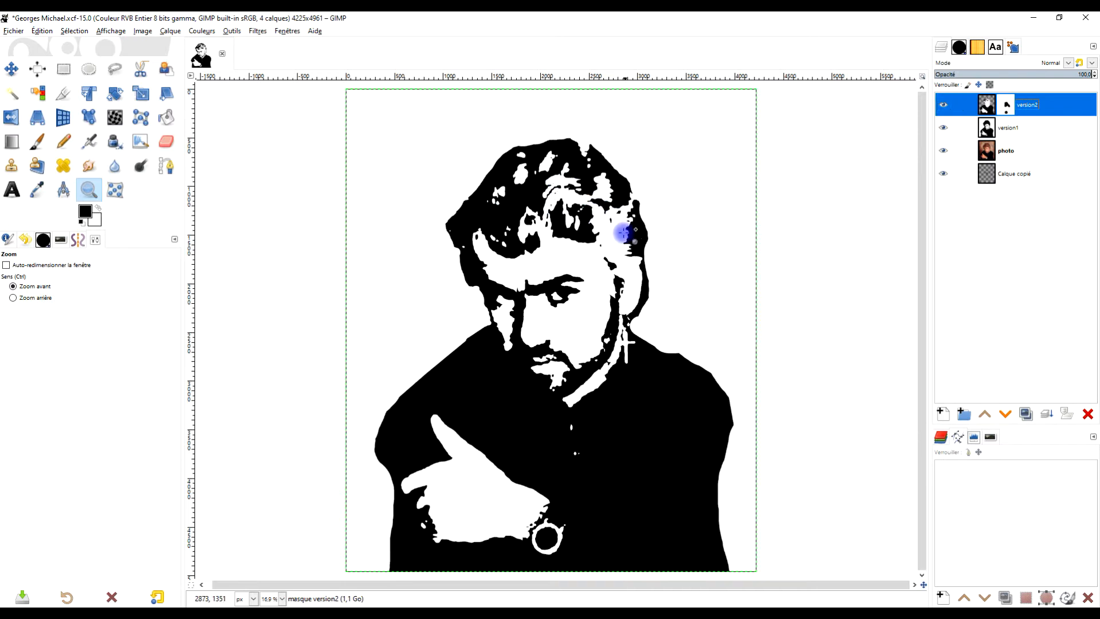
Step: Switch to Chrome and read the fretwork request in the Facebook group, enlarging the commenter's example photo of a cut-out wooden portrait
key("alt+Tab")
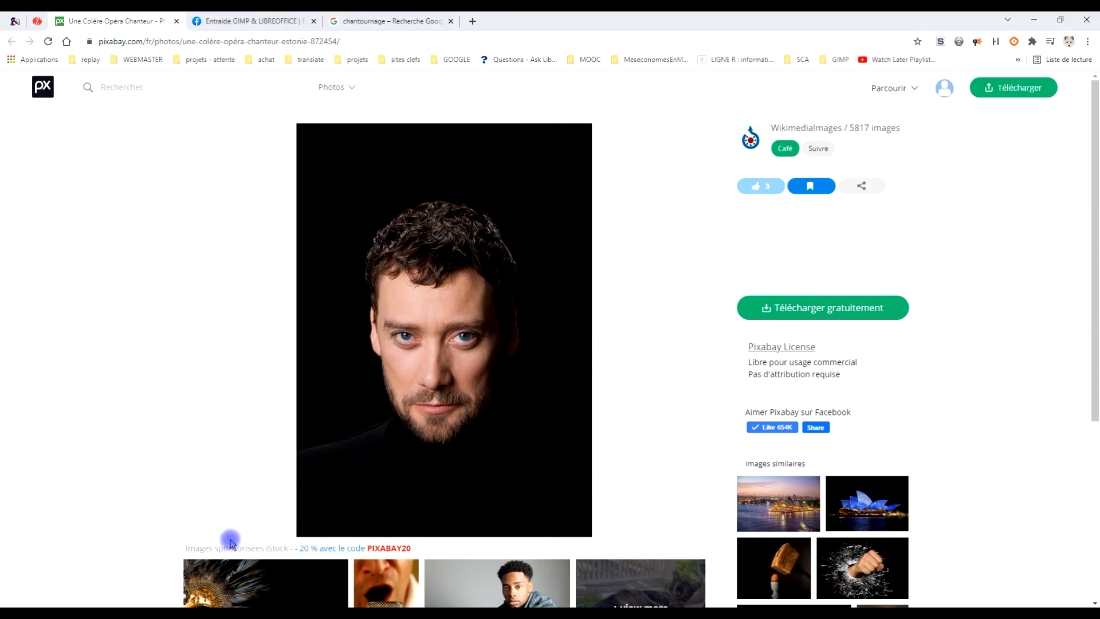
left_click(274, 20)
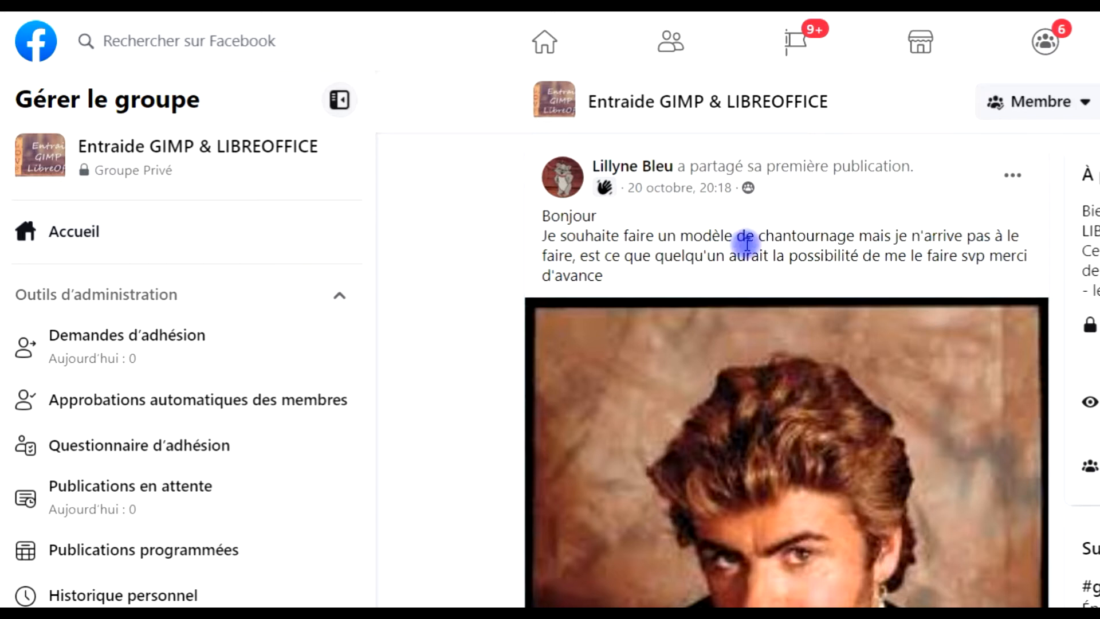
scroll(467, 295, "down", 12)
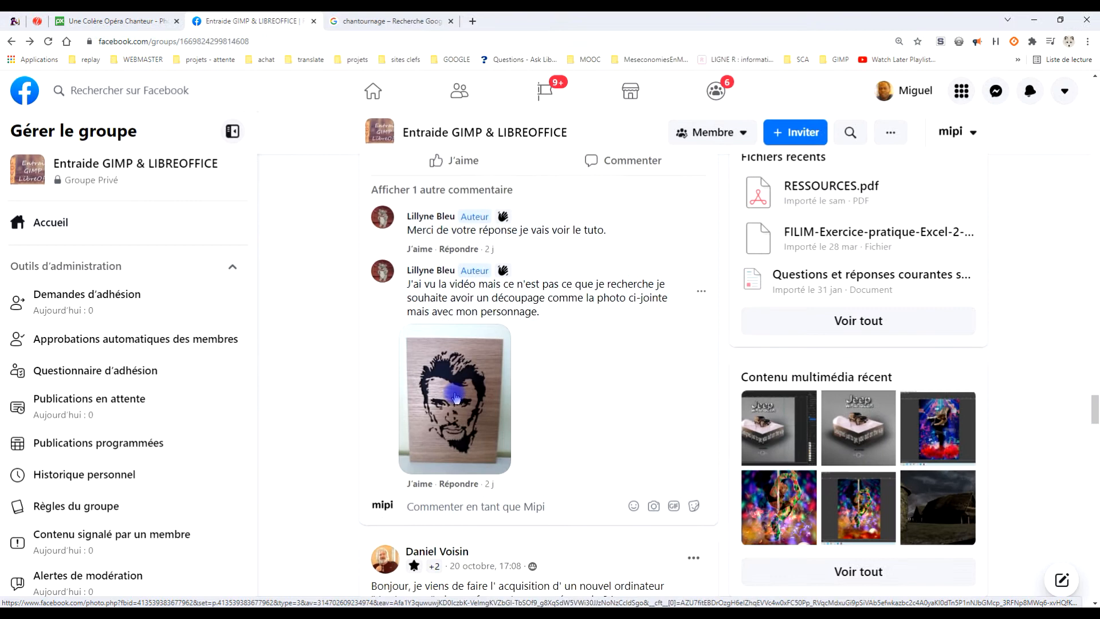
left_click(456, 396)
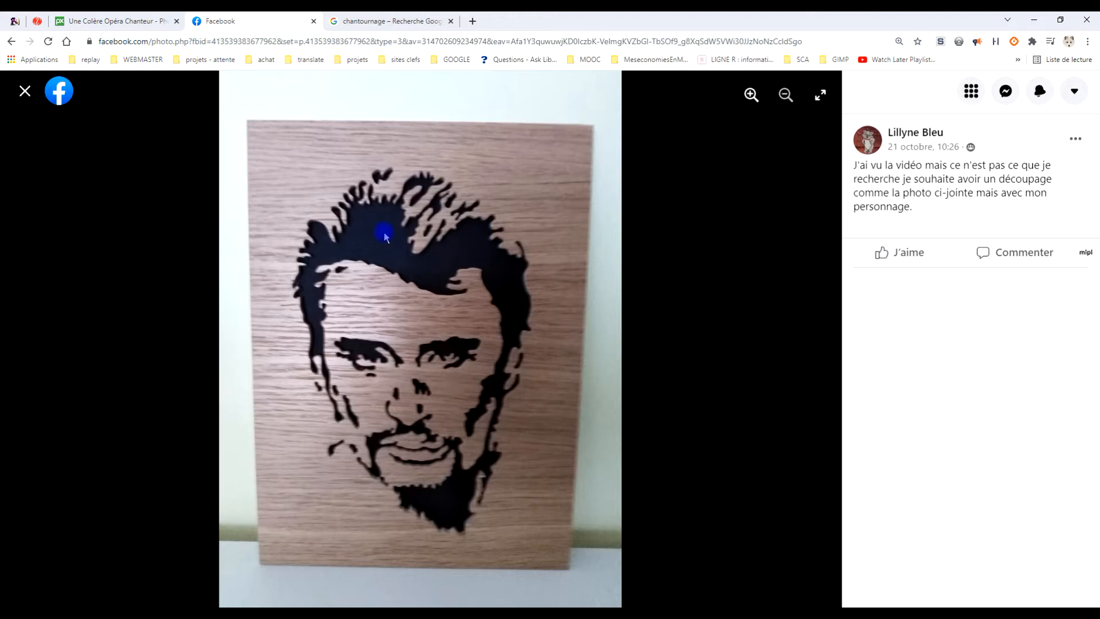
Step: Browse the Google image results for "chantournage" and compare them with the enlarged Facebook example
left_click(367, 21)
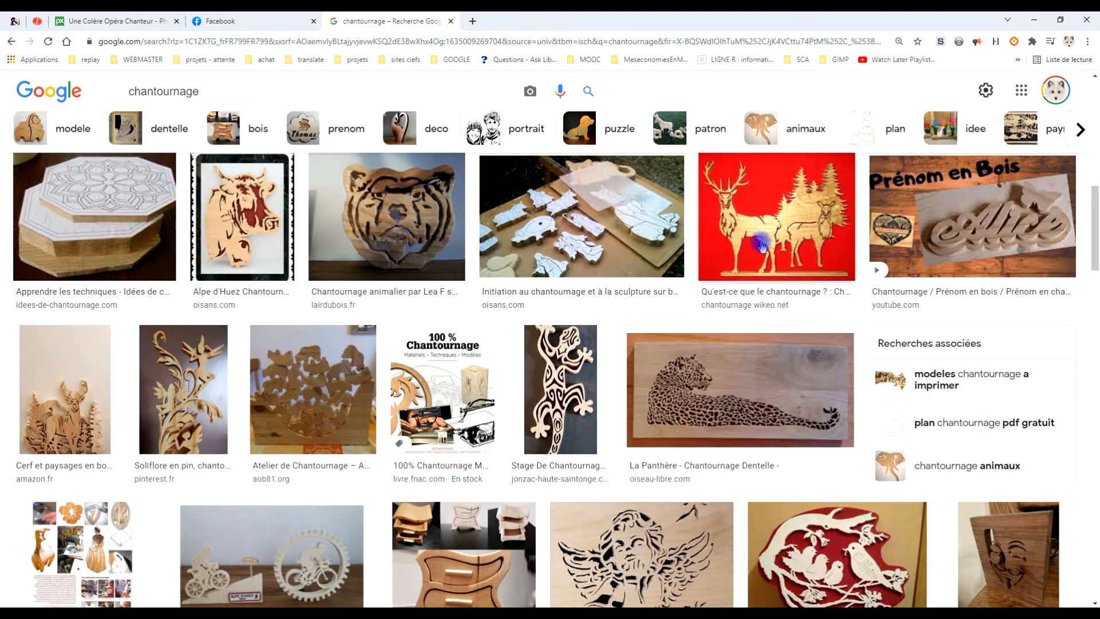
scroll(252, 401, "down", 3)
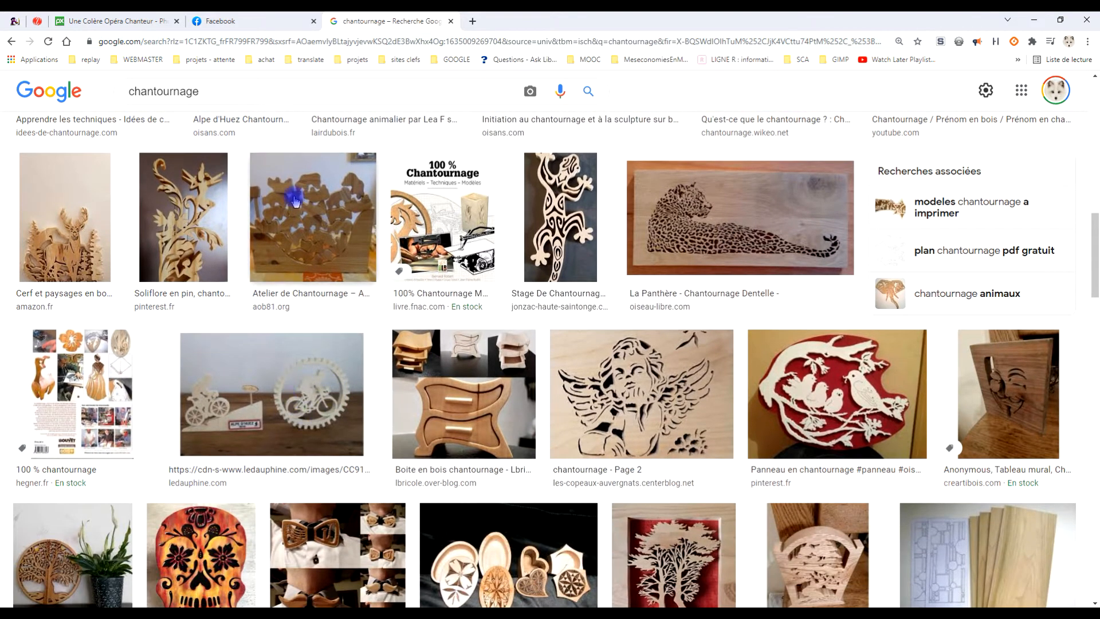
left_click(221, 21)
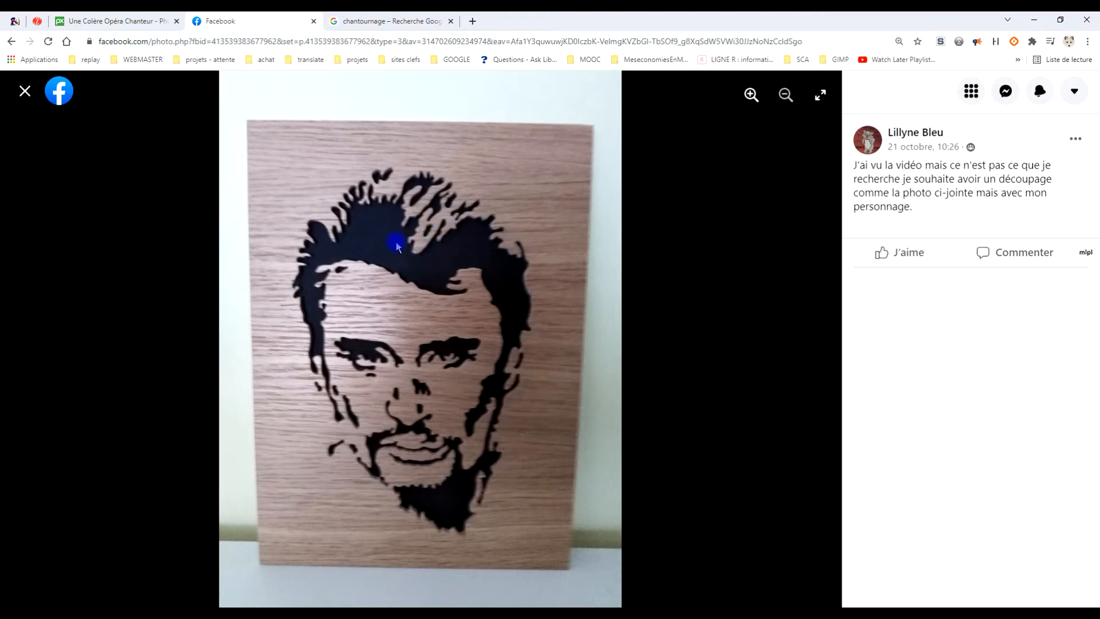
Step: Open the 1515×2117 JPG version of the Pixabay singer portrait and copy the image
left_click(115, 21)
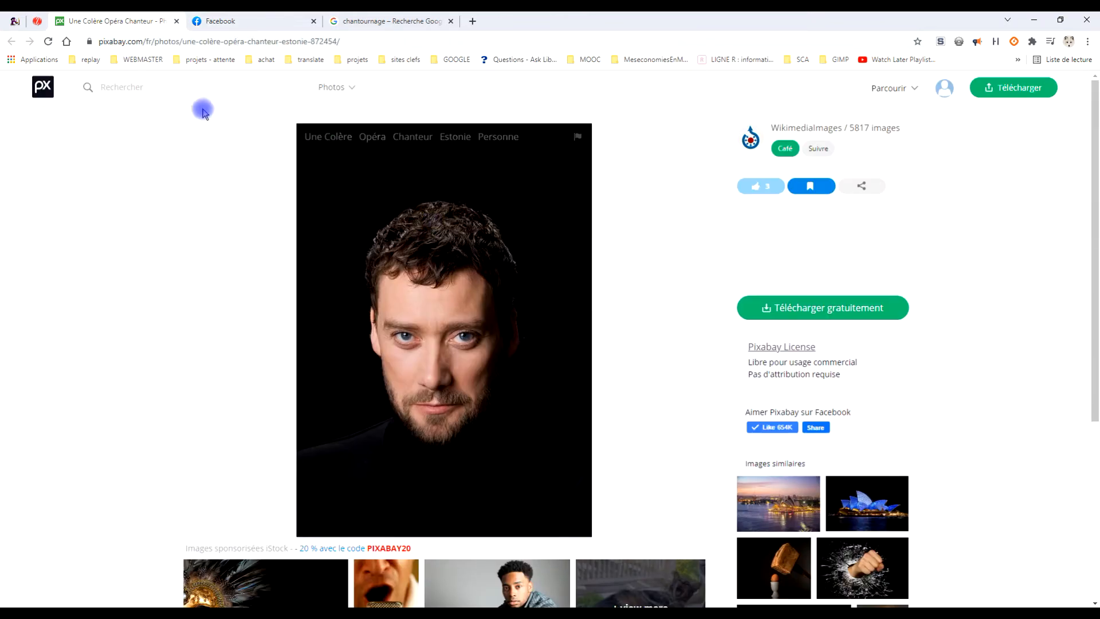
left_click(819, 308)
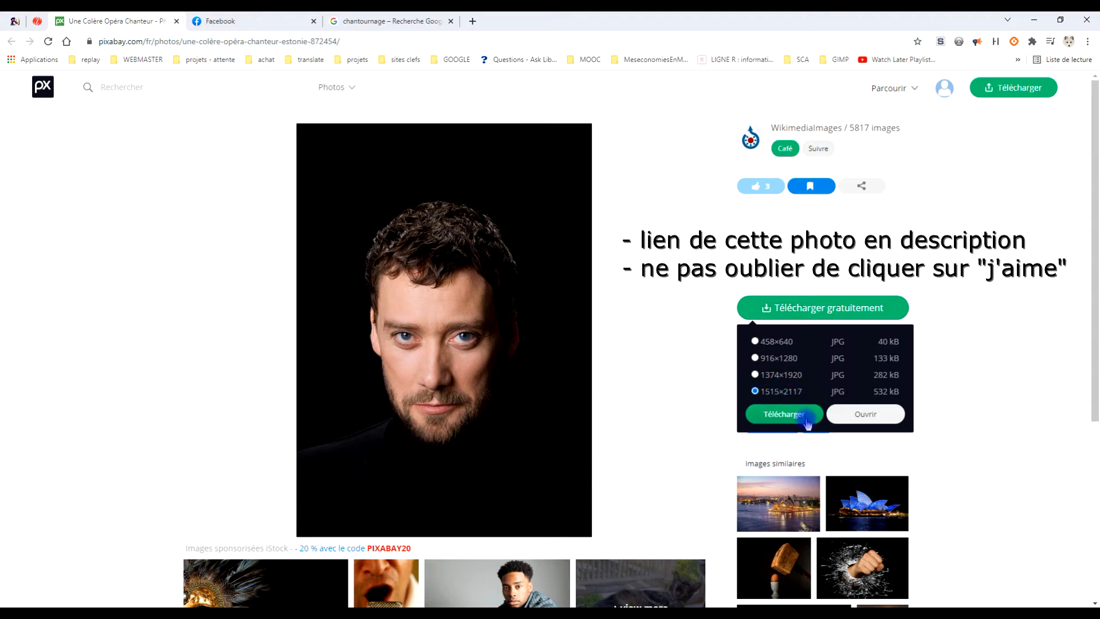
left_click(865, 415)
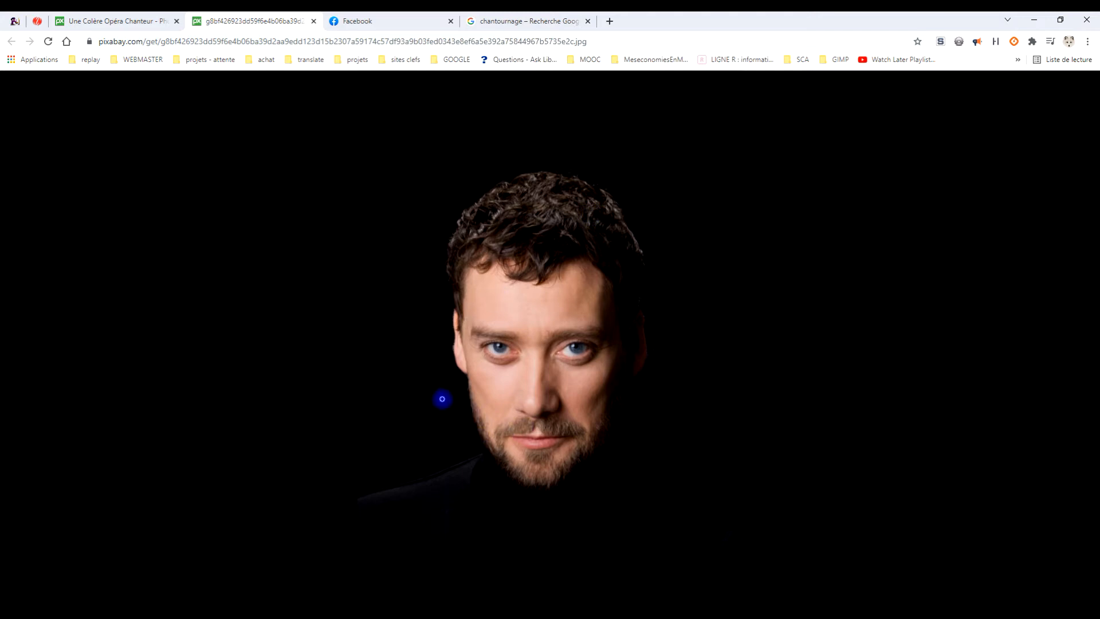
right_click(523, 242)
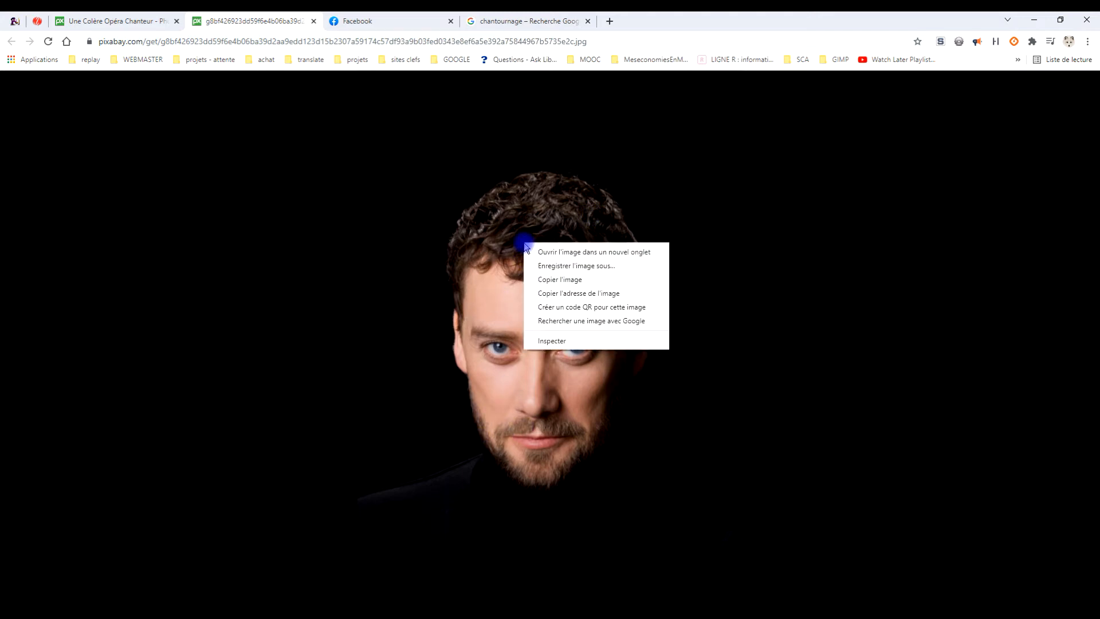
left_click(567, 279)
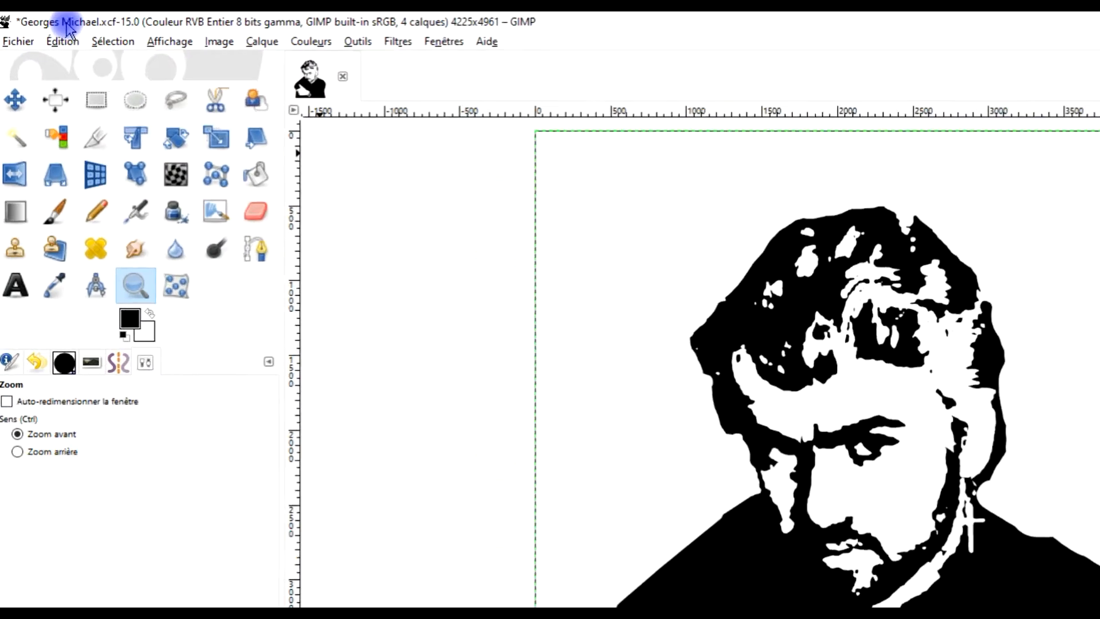
Step: Switch to GIMP and paste the copied portrait as a new image
left_click(99, 62)
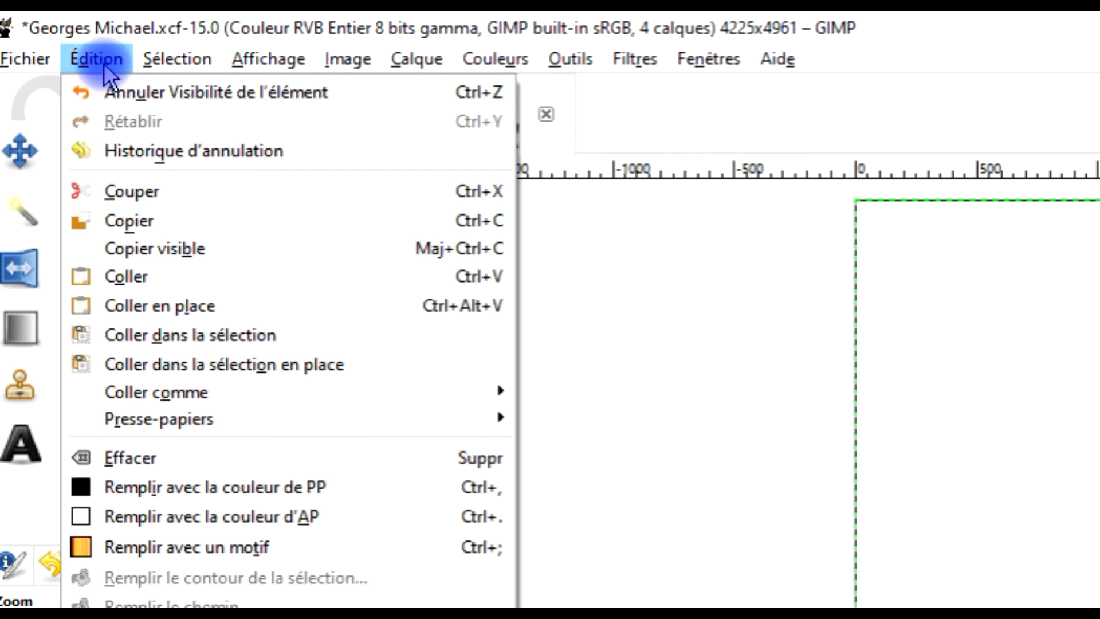
mouse_move(264, 394)
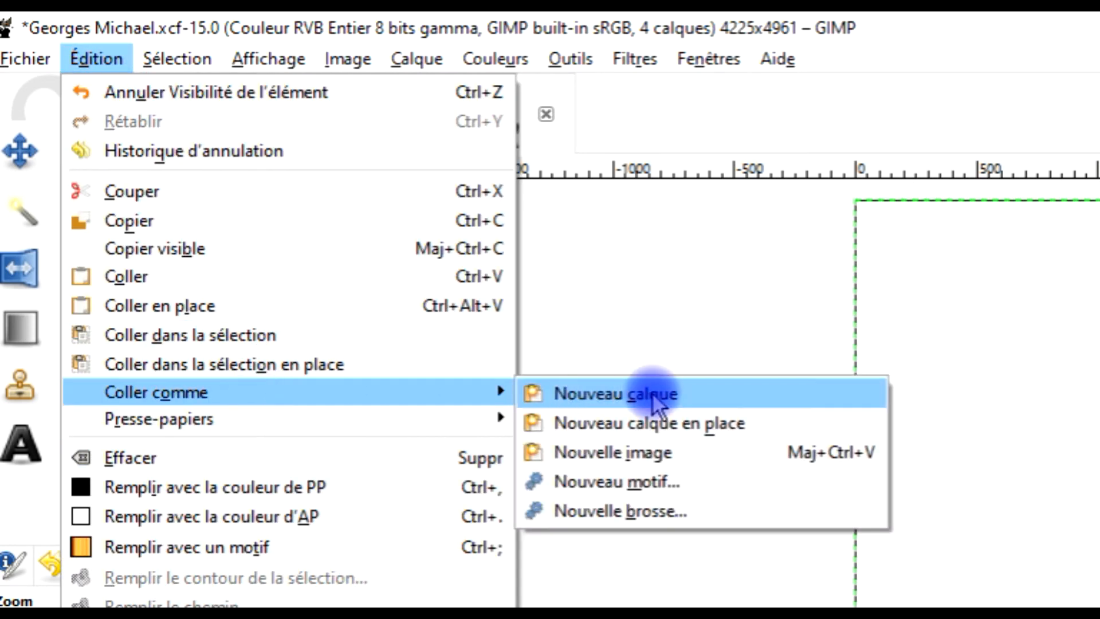
left_click(644, 454)
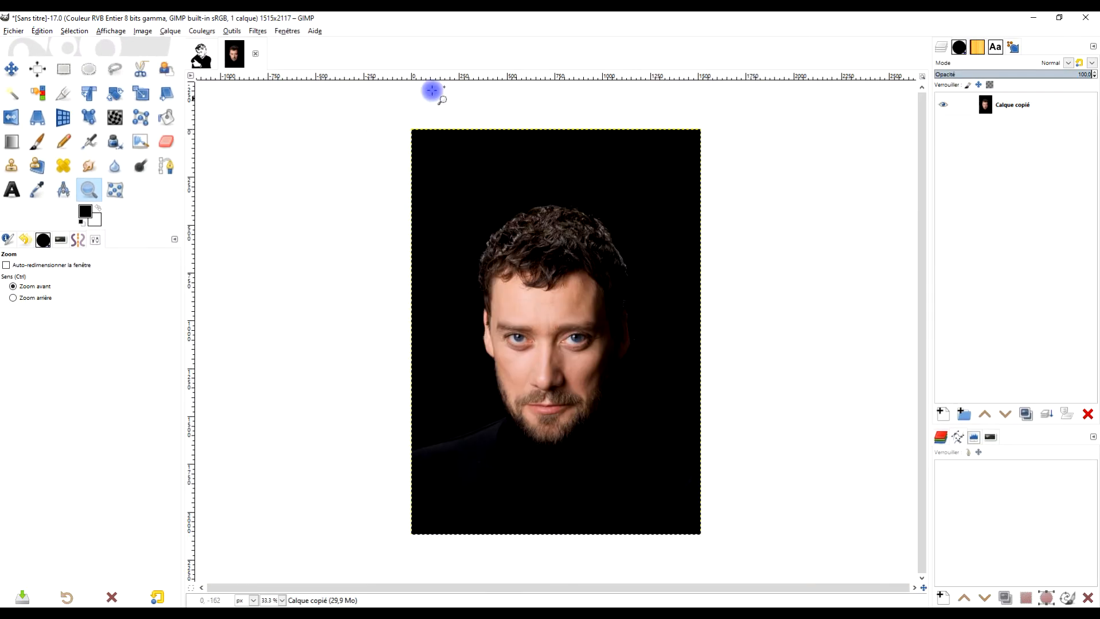
Step: Close the Georges Michael.xcf image, saving its changes
left_click(201, 54)
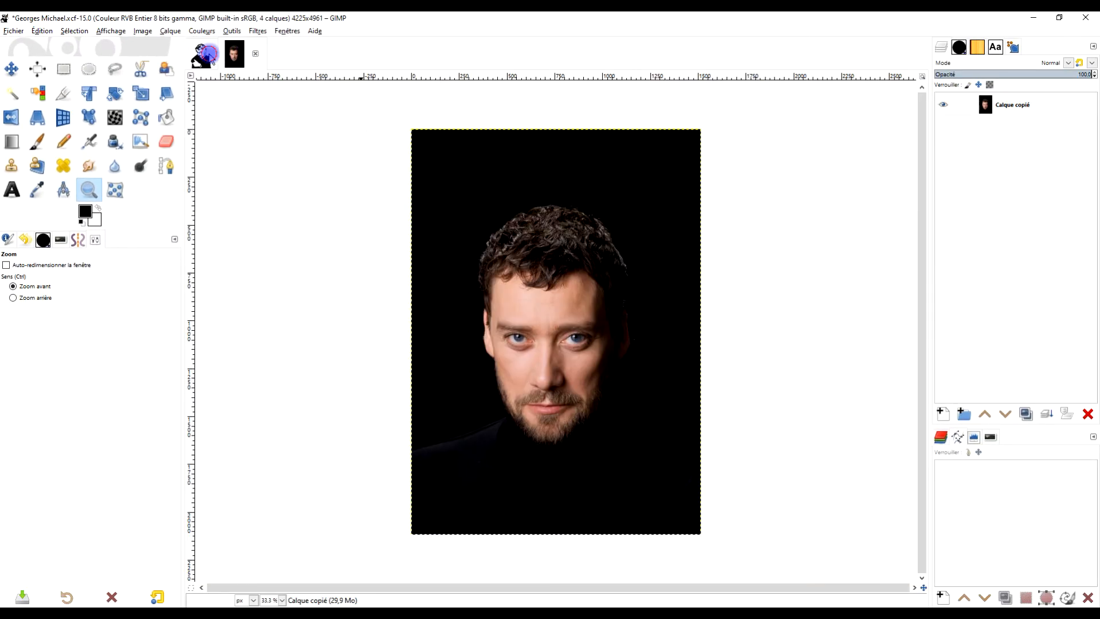
left_click(224, 55)
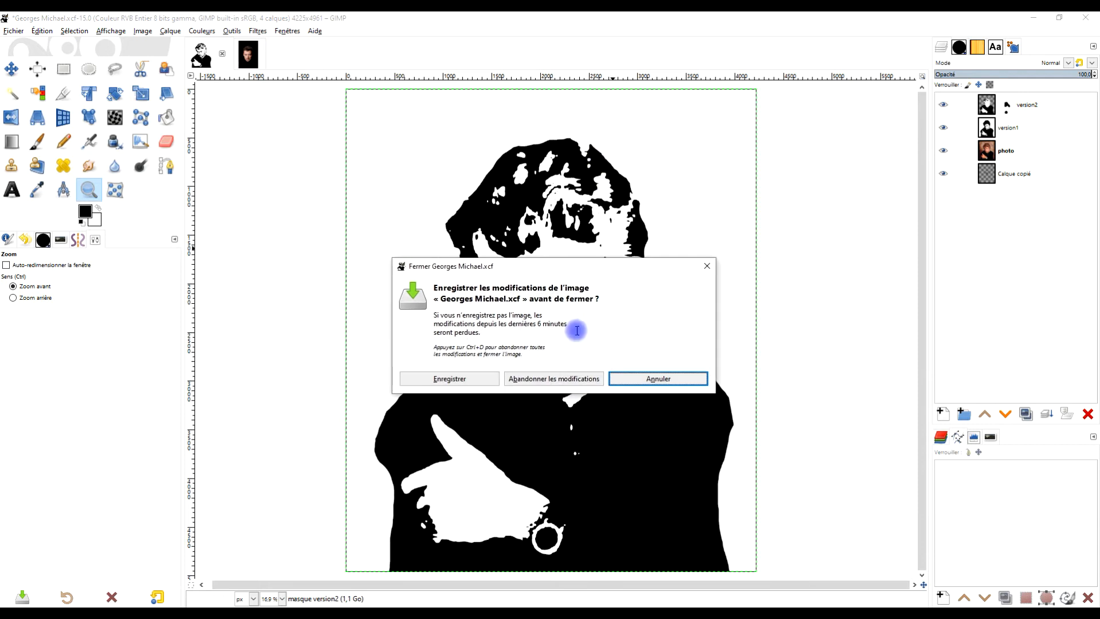
left_click(459, 380)
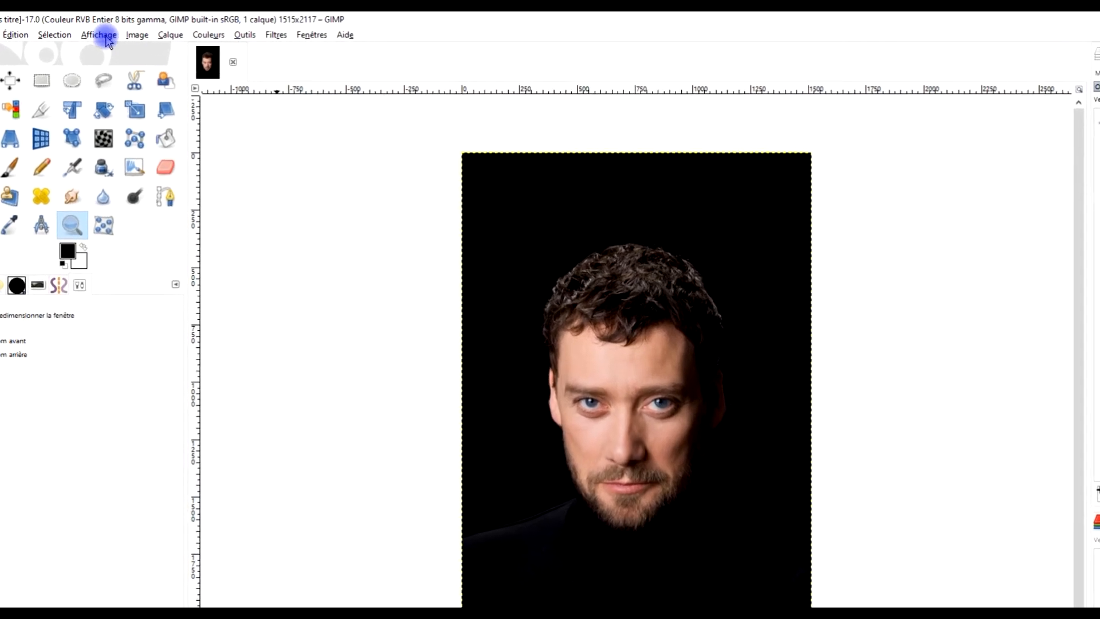
Step: Scale the portrait to 2500 px wide with proportional height, switching the size unit to centimeters and the interpolation to Cubique
left_click(139, 33)
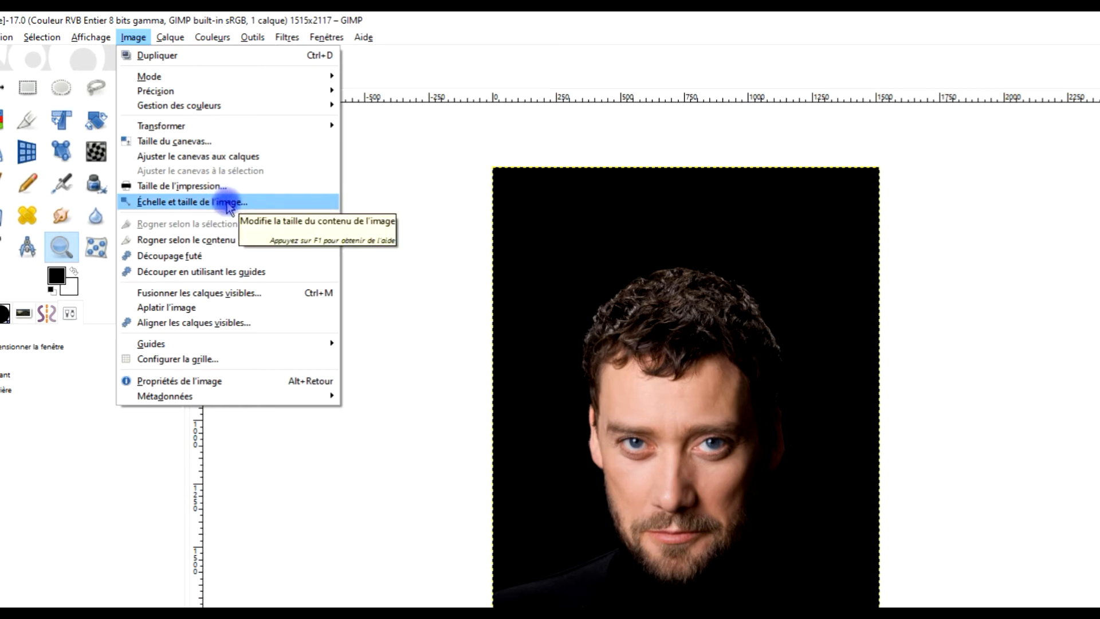
left_click(229, 204)
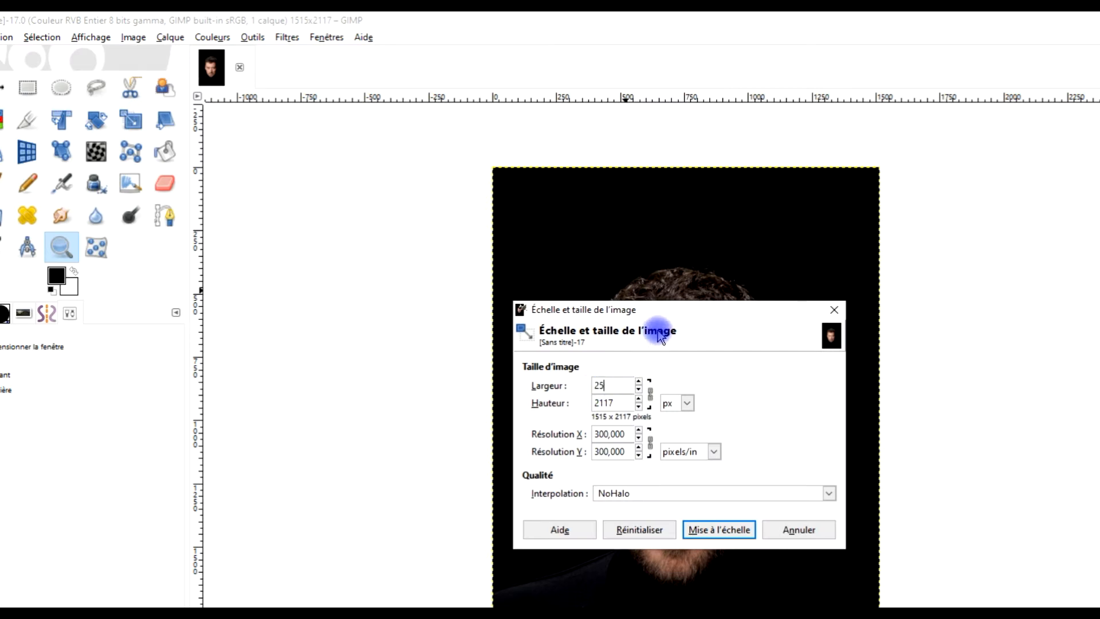
key("Tab")
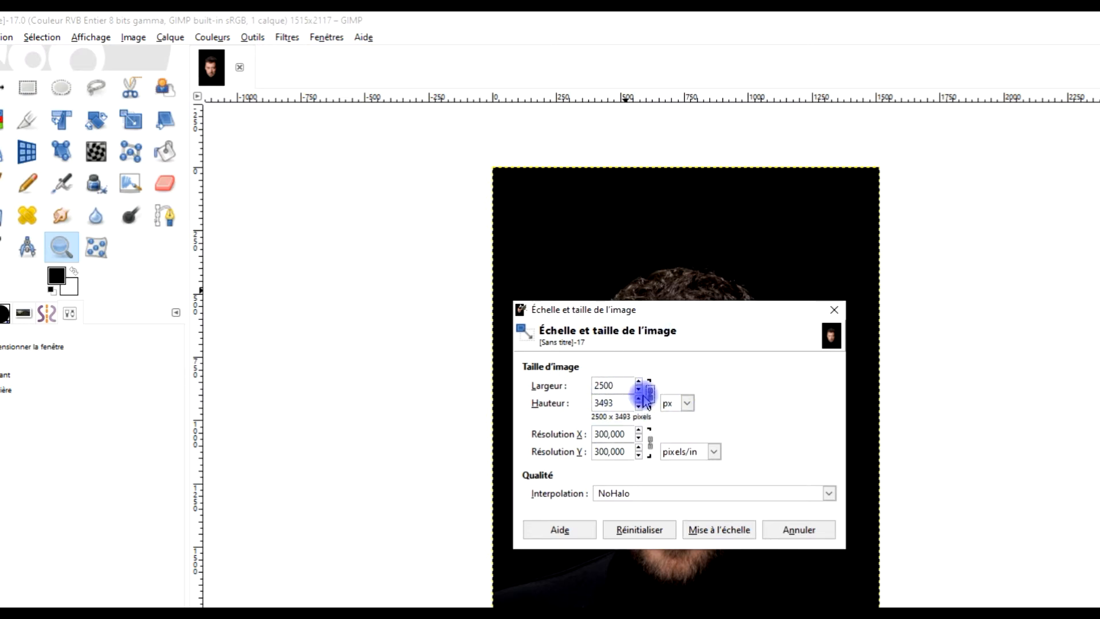
left_click(685, 402)
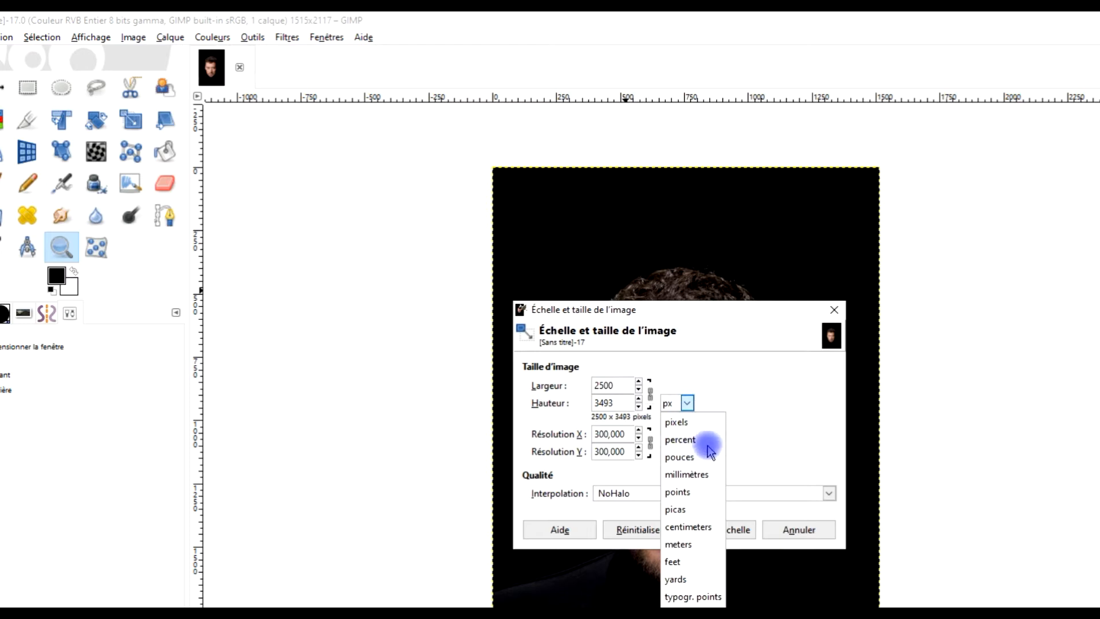
left_click(707, 529)
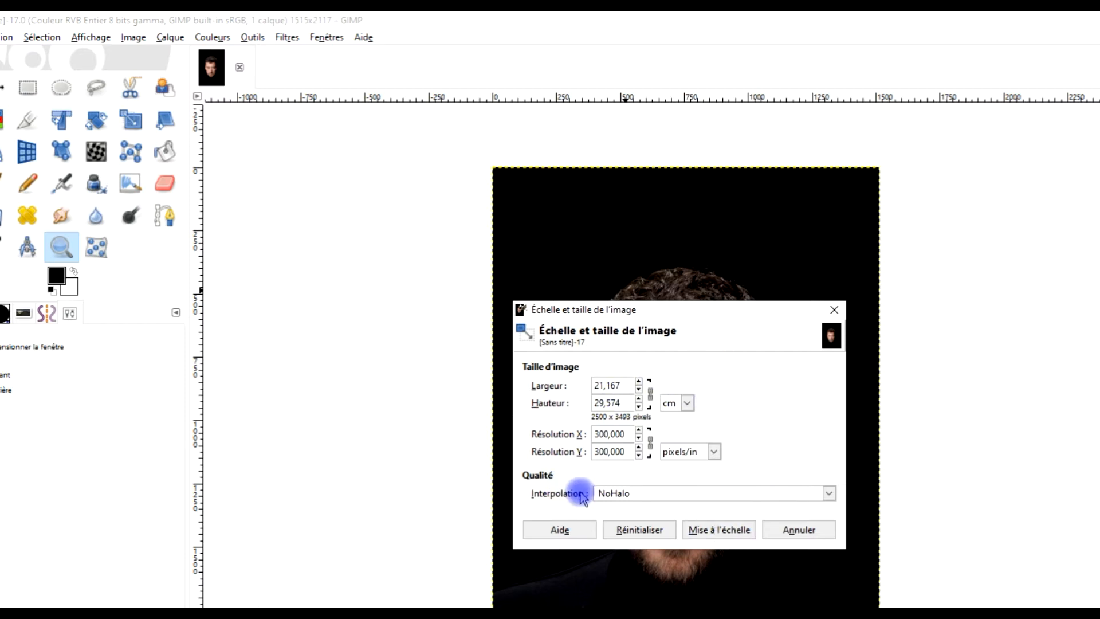
left_click(645, 493)
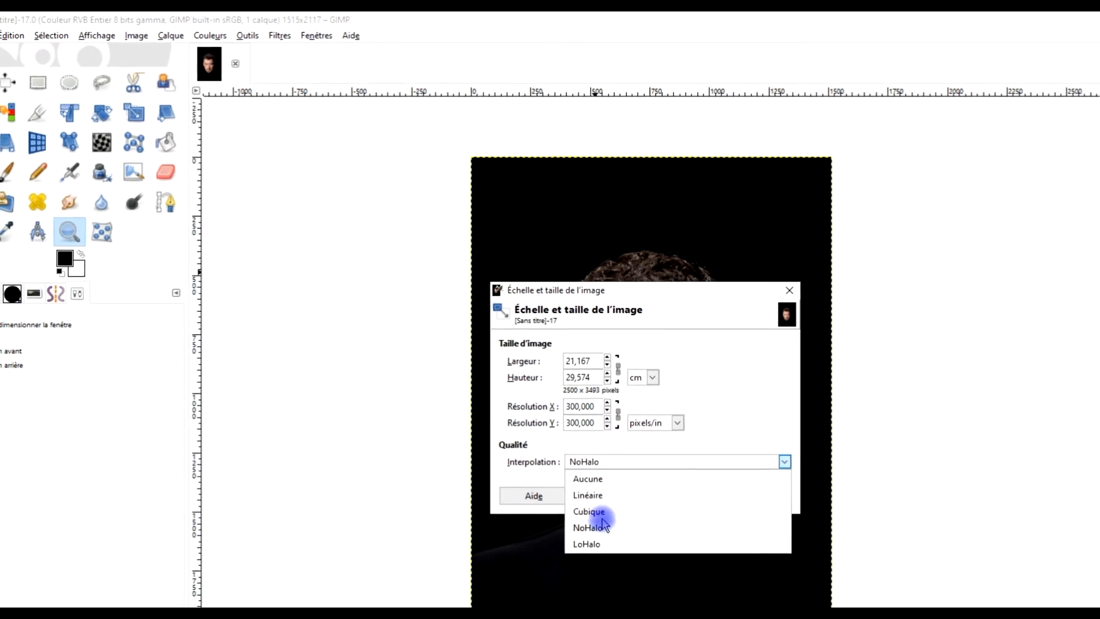
left_click(600, 515)
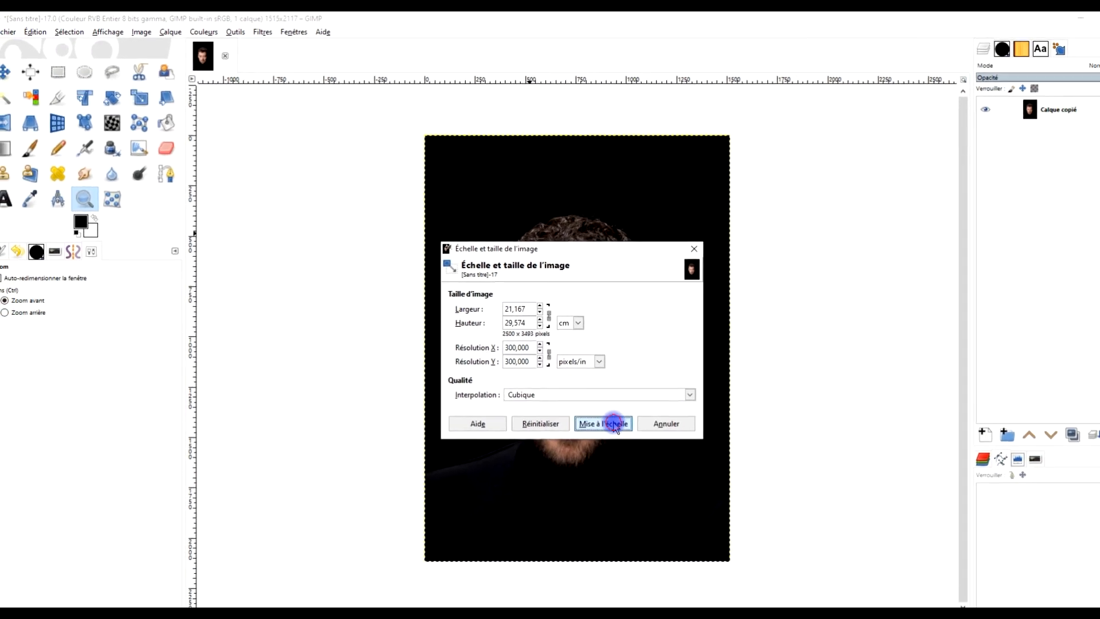
left_click(613, 425)
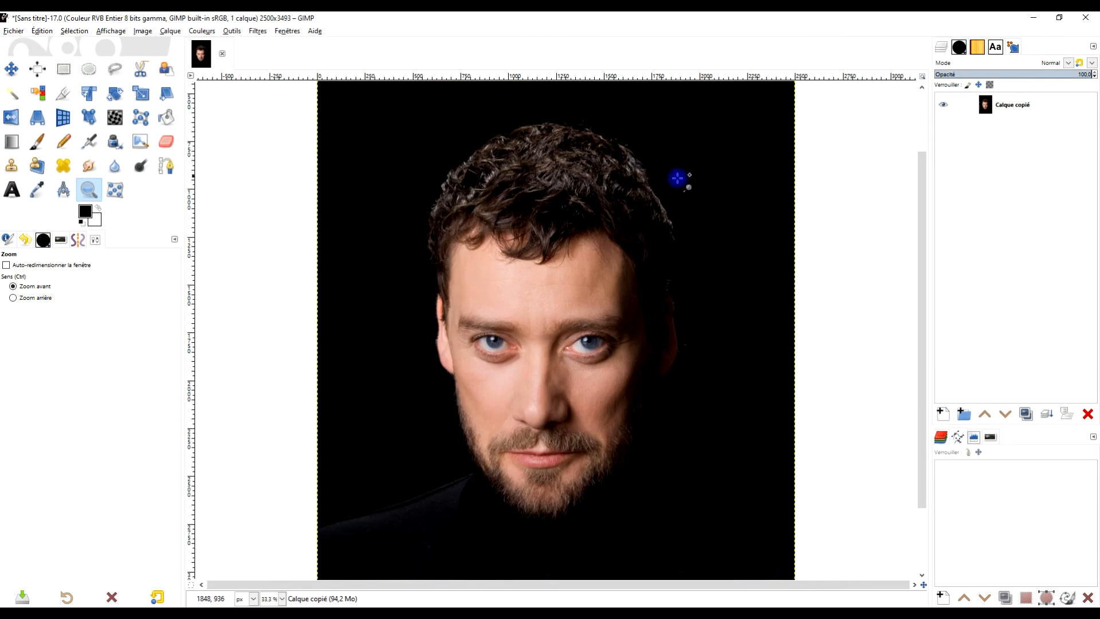
Step: Rename the Calque copié layer as ORIGINAL
left_click(1003, 104)
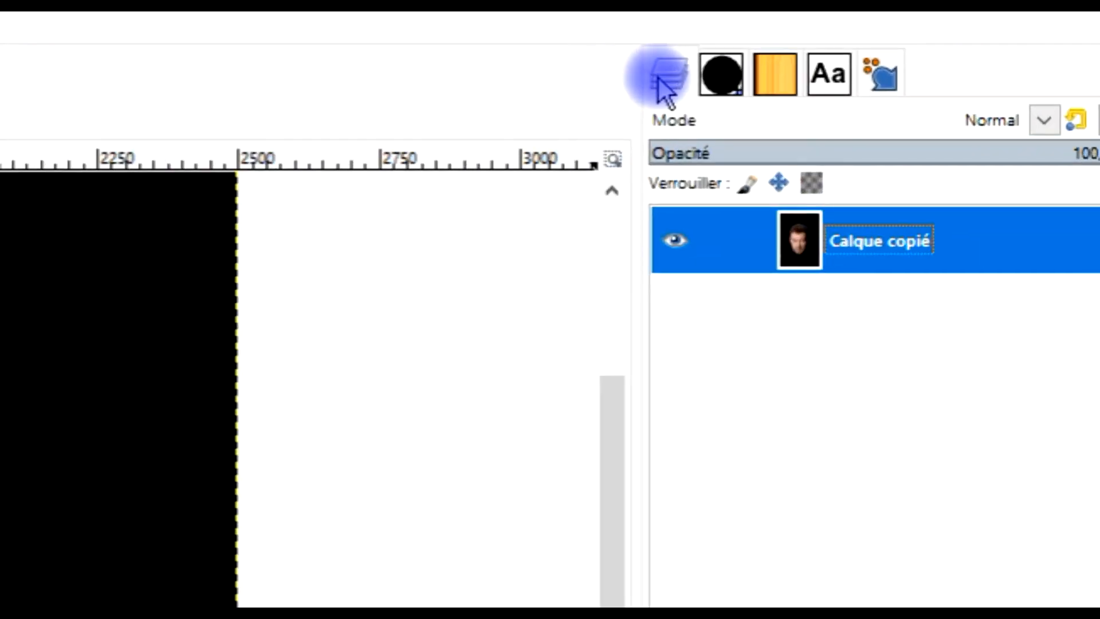
double_click(834, 240)
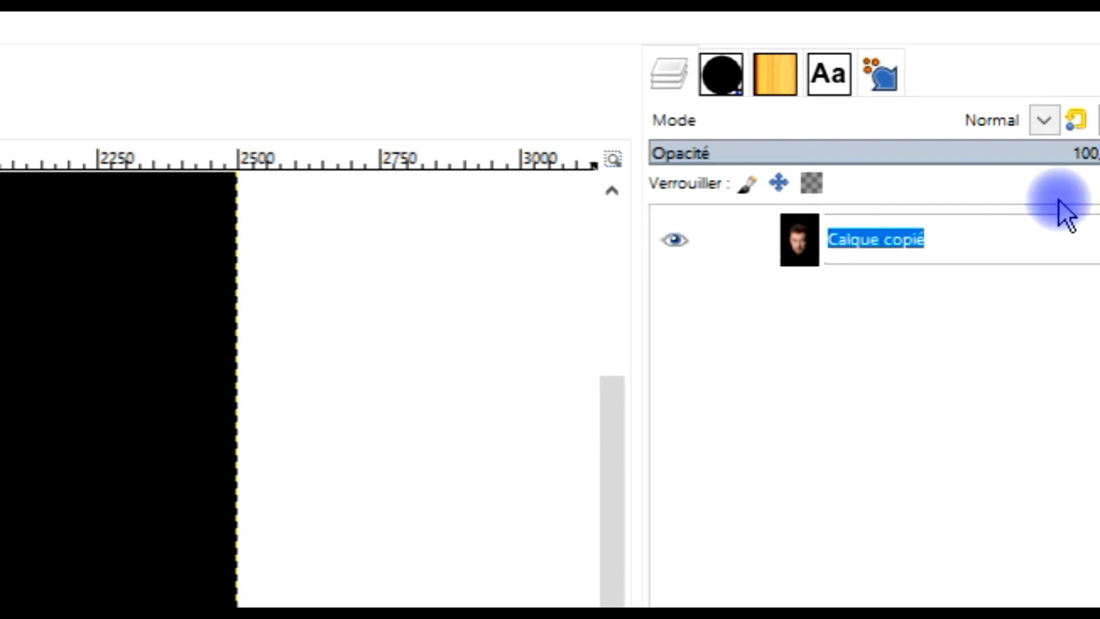
type("ORIGI")
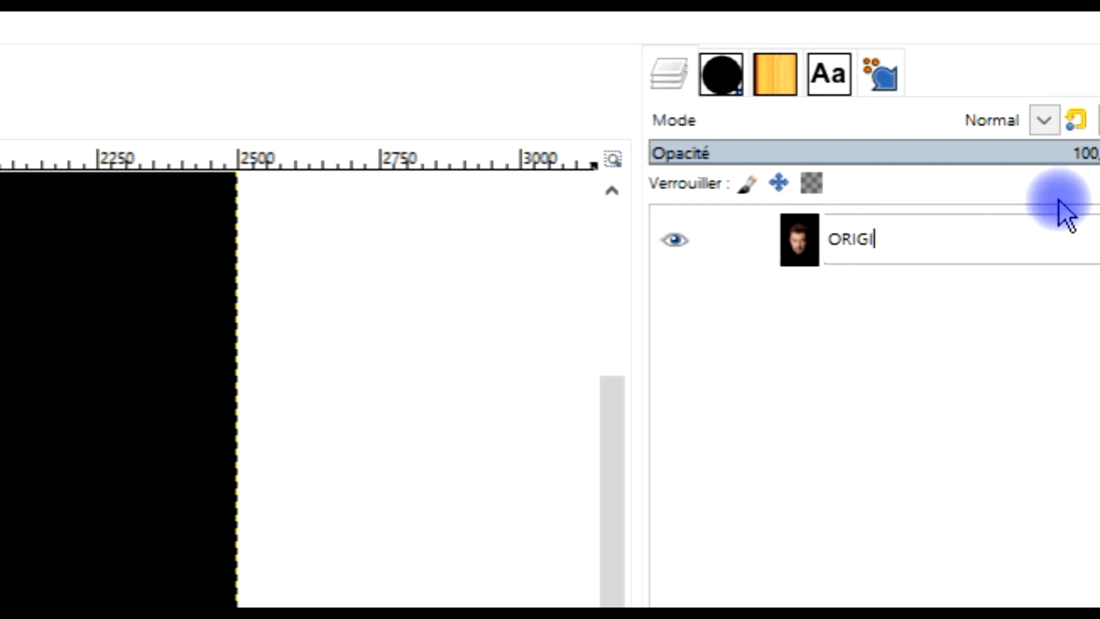
type("NAL")
key("Return")
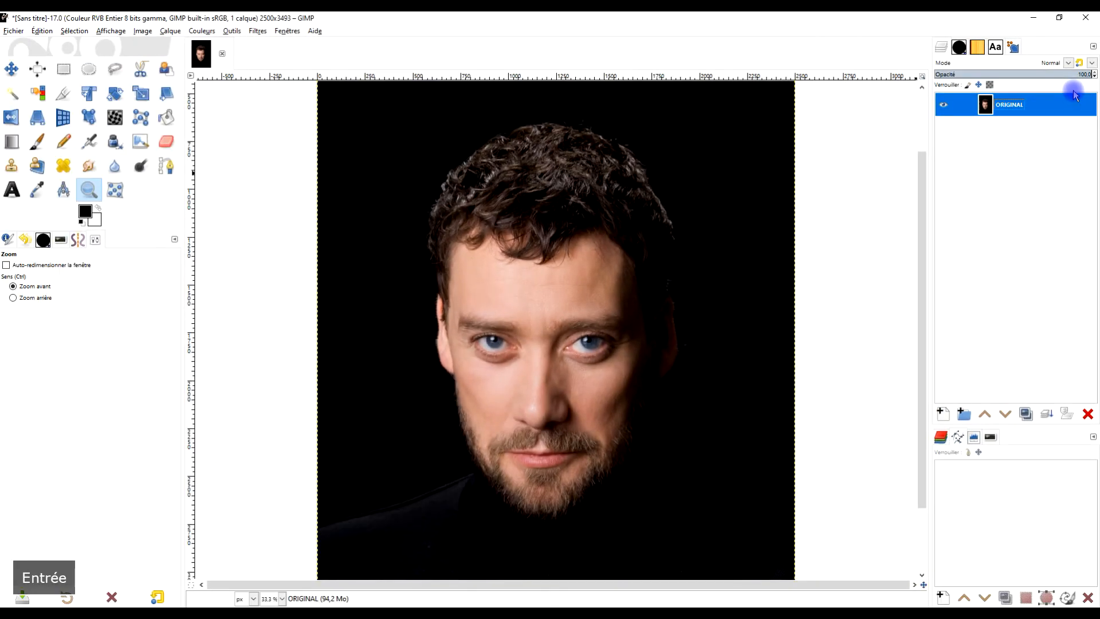
Step: Duplicate the ORIGINAL layer
left_click(1025, 415)
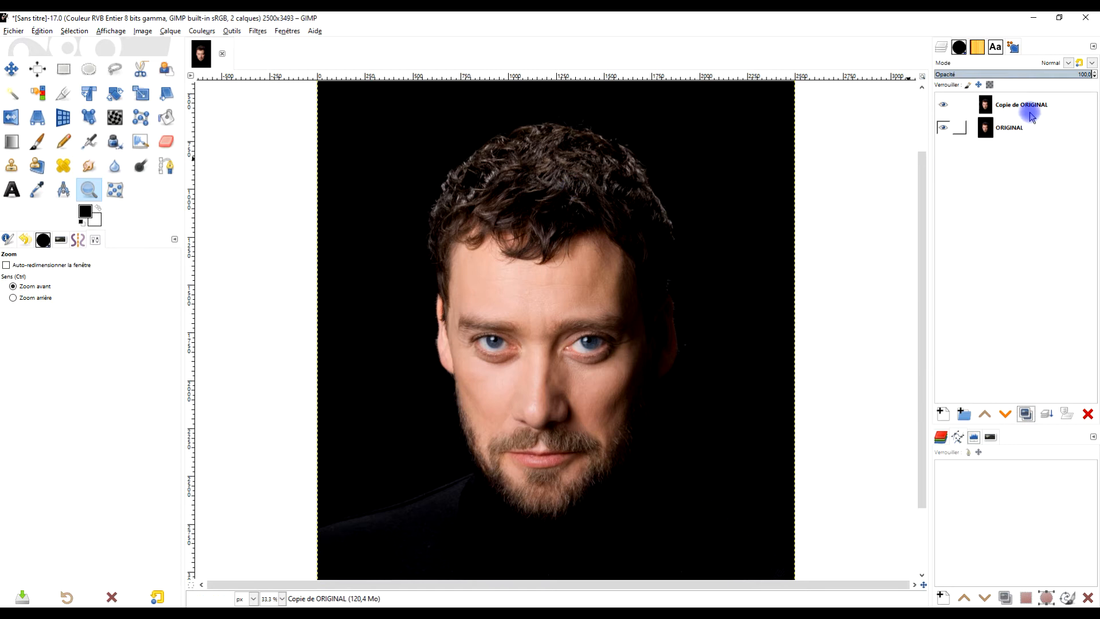
left_click(553, 216, "ctrl")
left_click(512, 232, "ctrl")
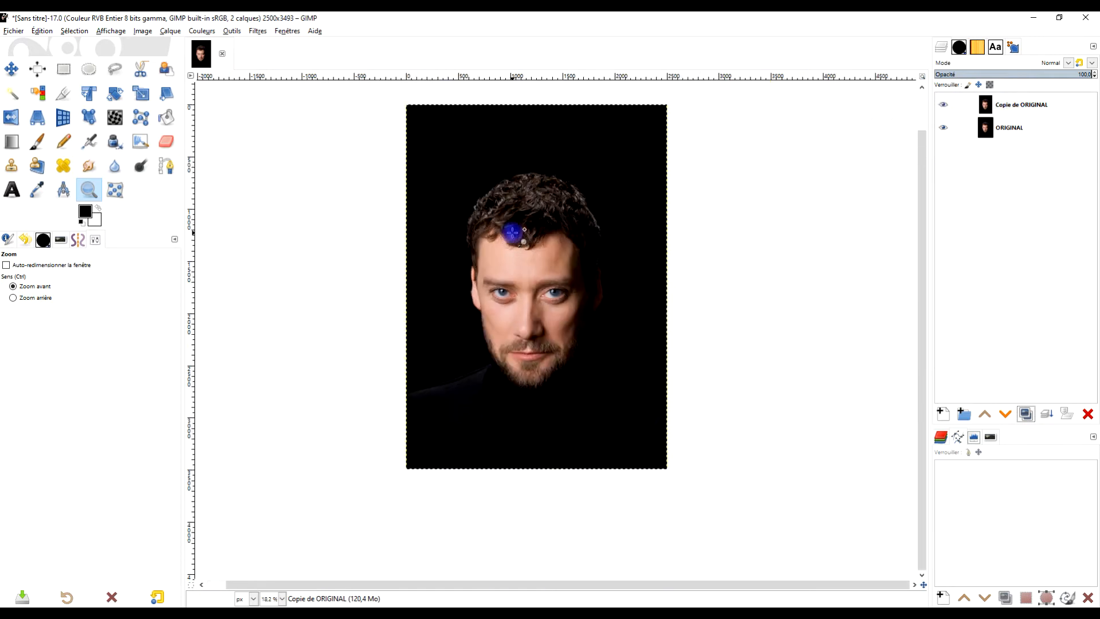
left_click(511, 227)
left_click(468, 267, "ctrl")
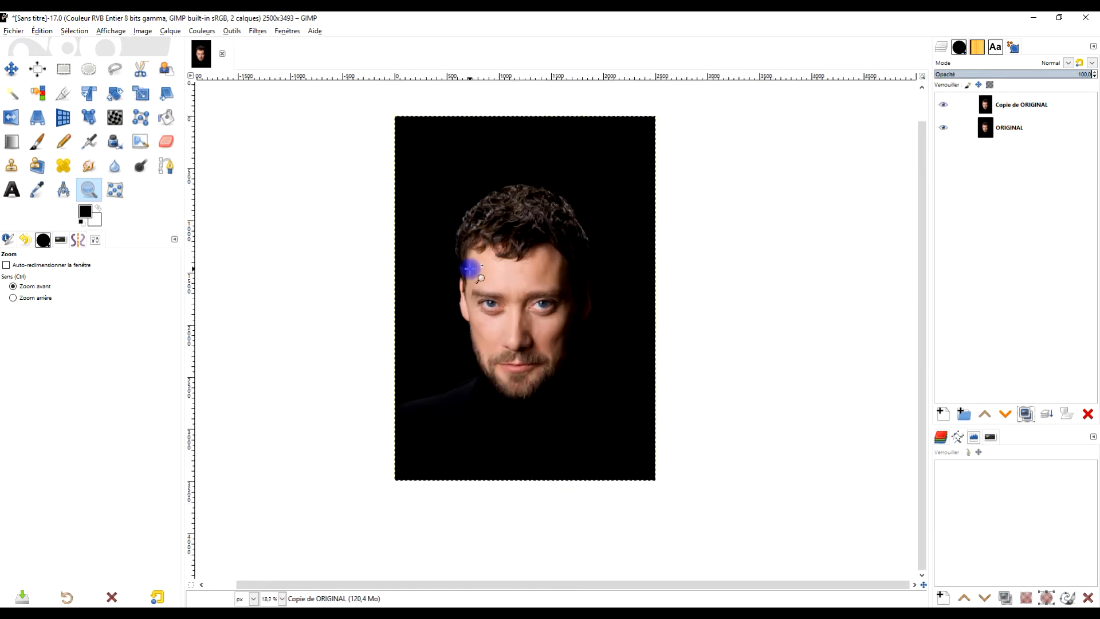
left_click(473, 270)
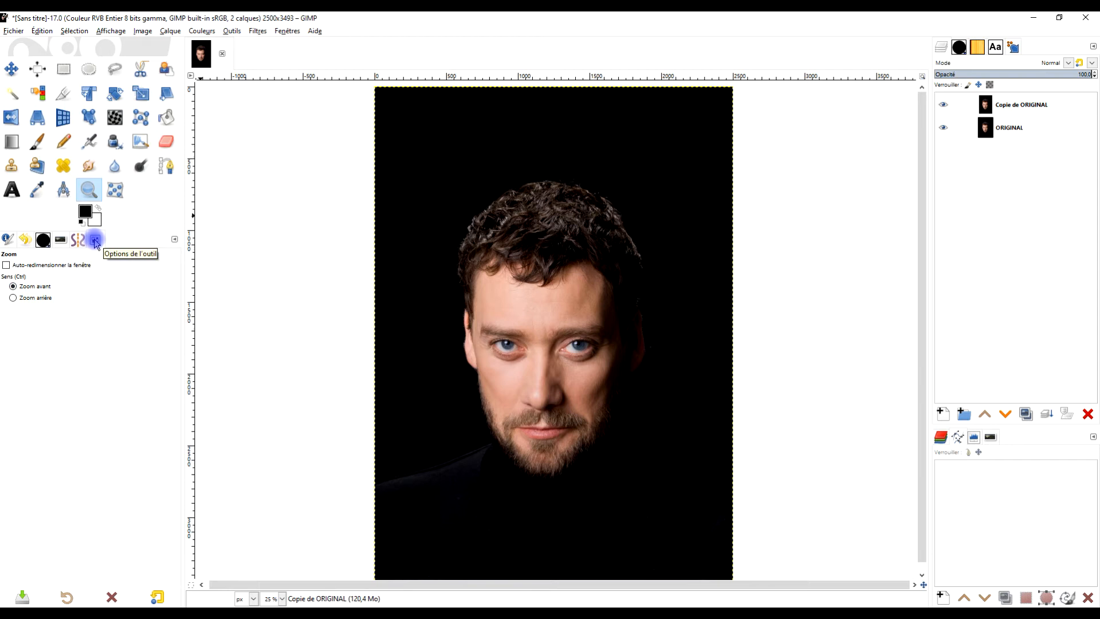
left_click(45, 297)
left_click_drag(339, 154, 774, 508)
left_click(73, 291)
left_click_drag(430, 232, 677, 472)
left_click_drag(684, 394, 695, 427)
scroll(694, 427, "down", 1)
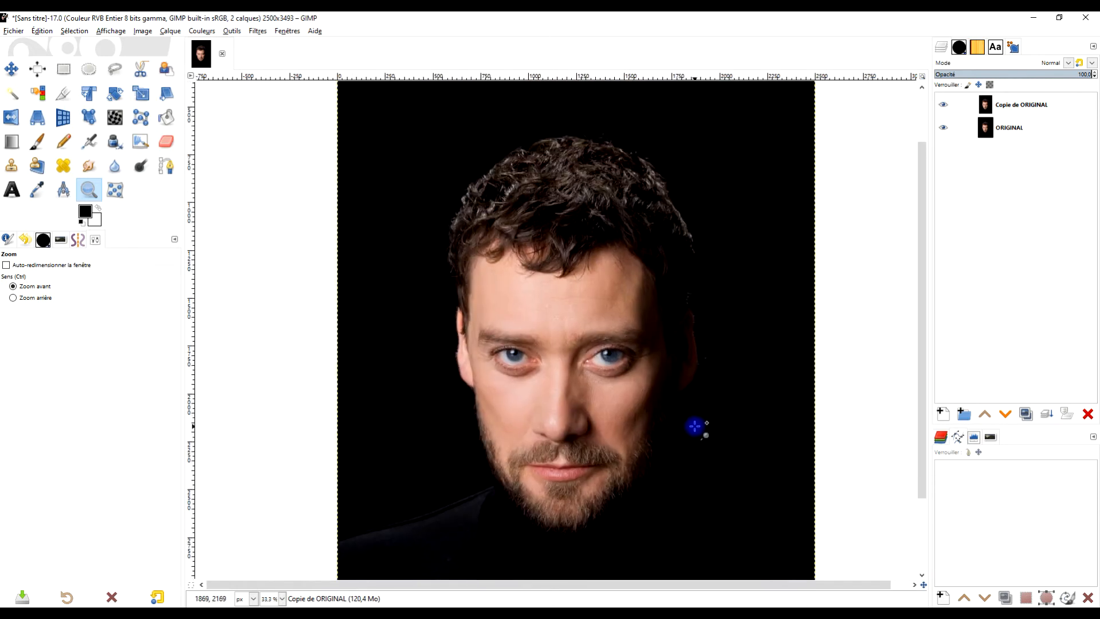
left_click(694, 427, "ctrl")
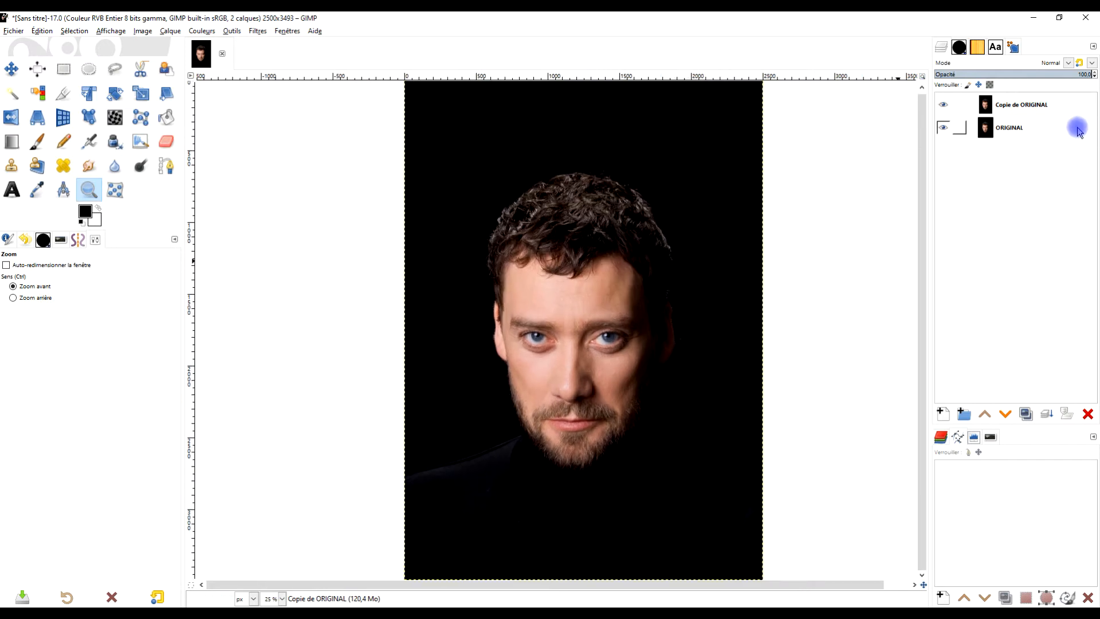
Step: Rename the Copie de ORIGINAL layer as VERSION #0
double_click(1016, 106)
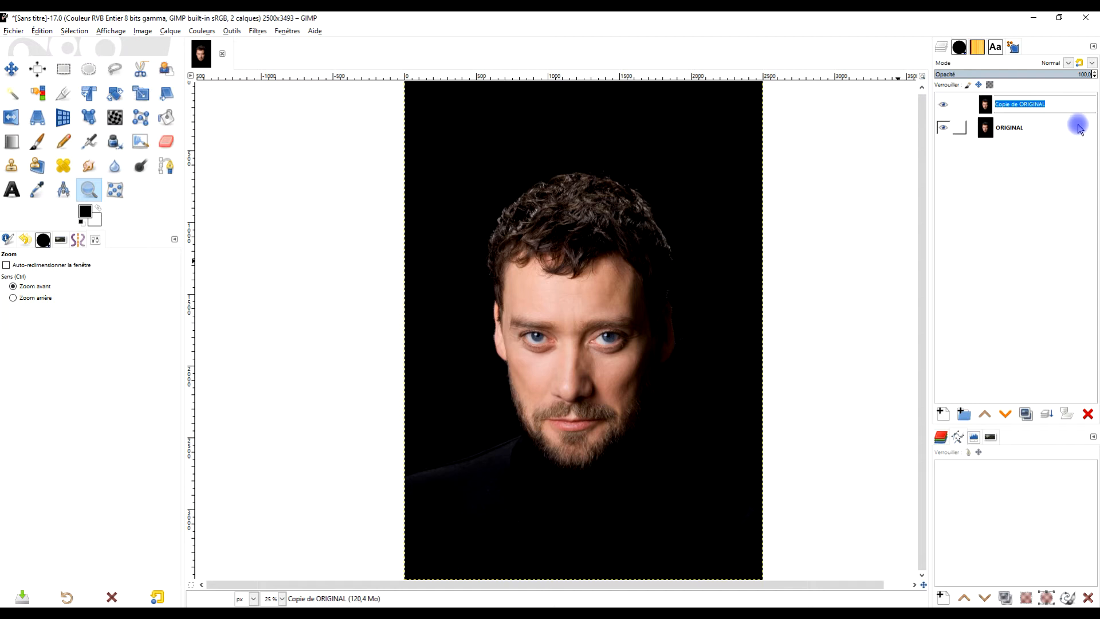
type("VERSION")
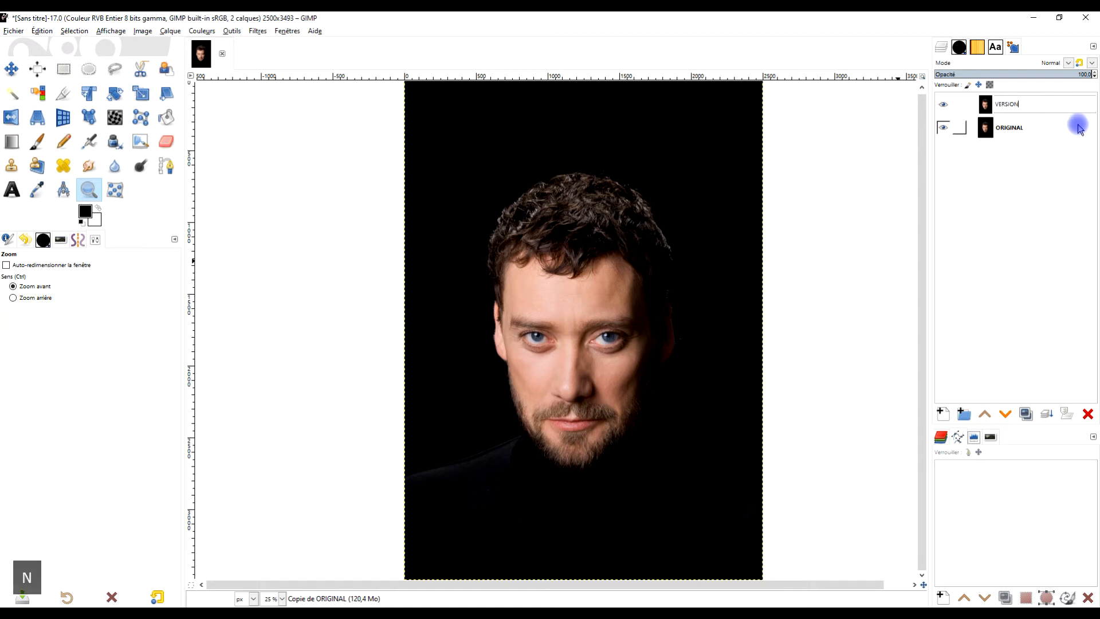
type("1")
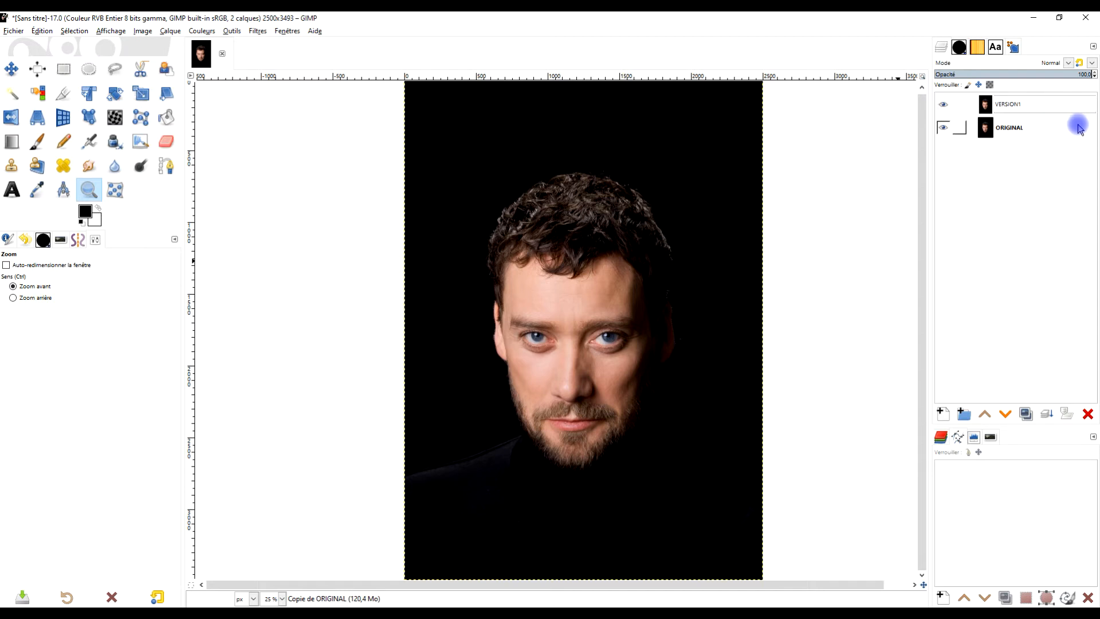
key("BackSpace")
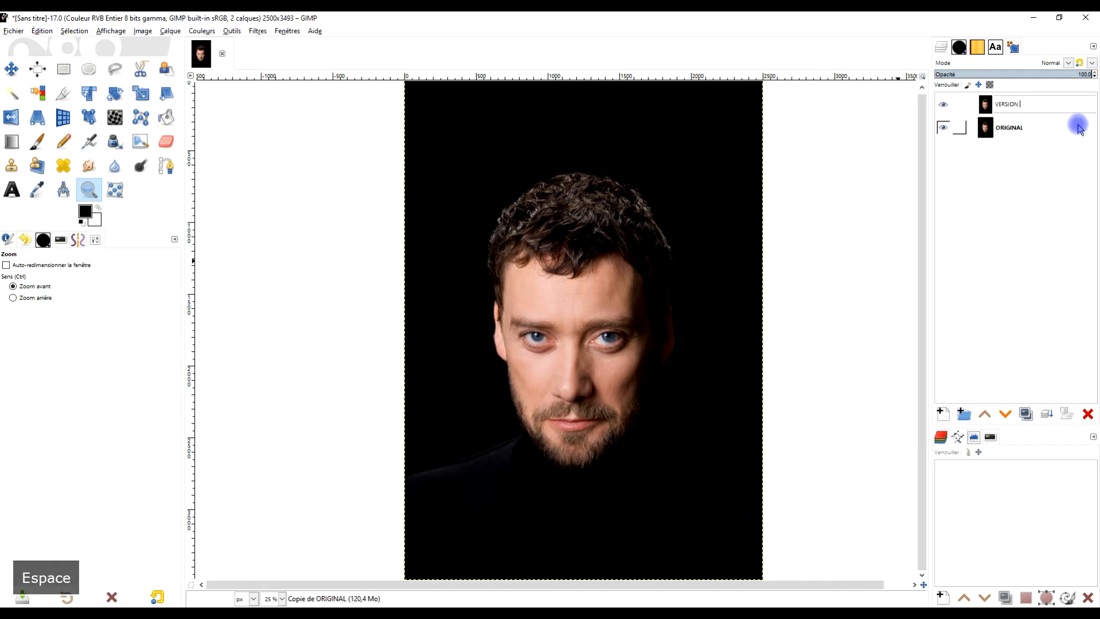
type("#0")
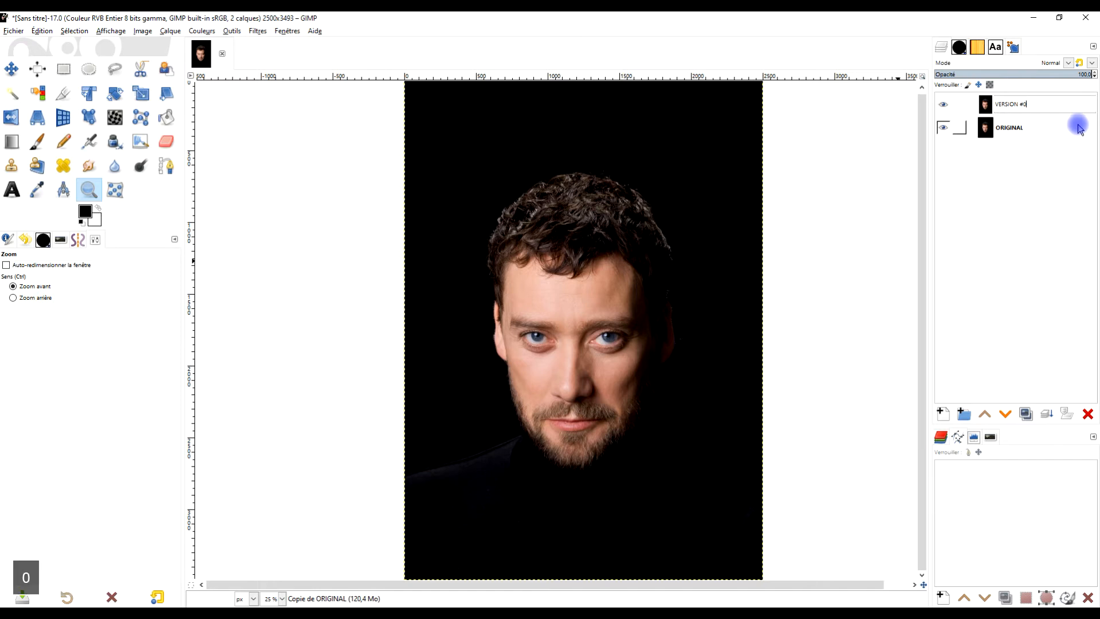
key("Return")
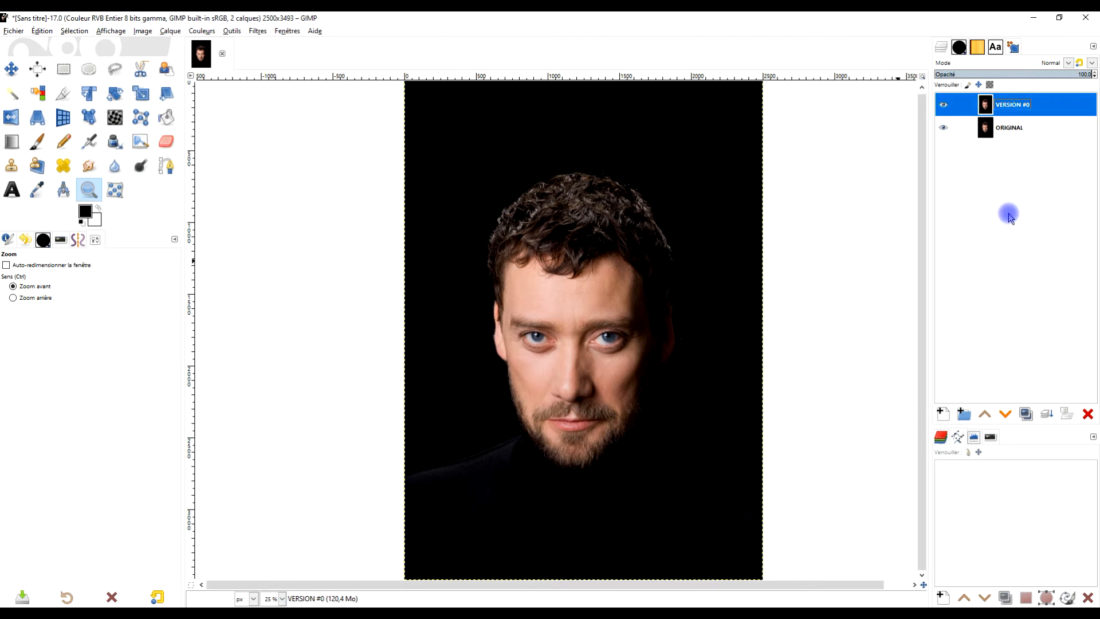
Step: Start a free selection just outside the image's left edge and trace the shoulder line up to the beard
left_click(117, 71)
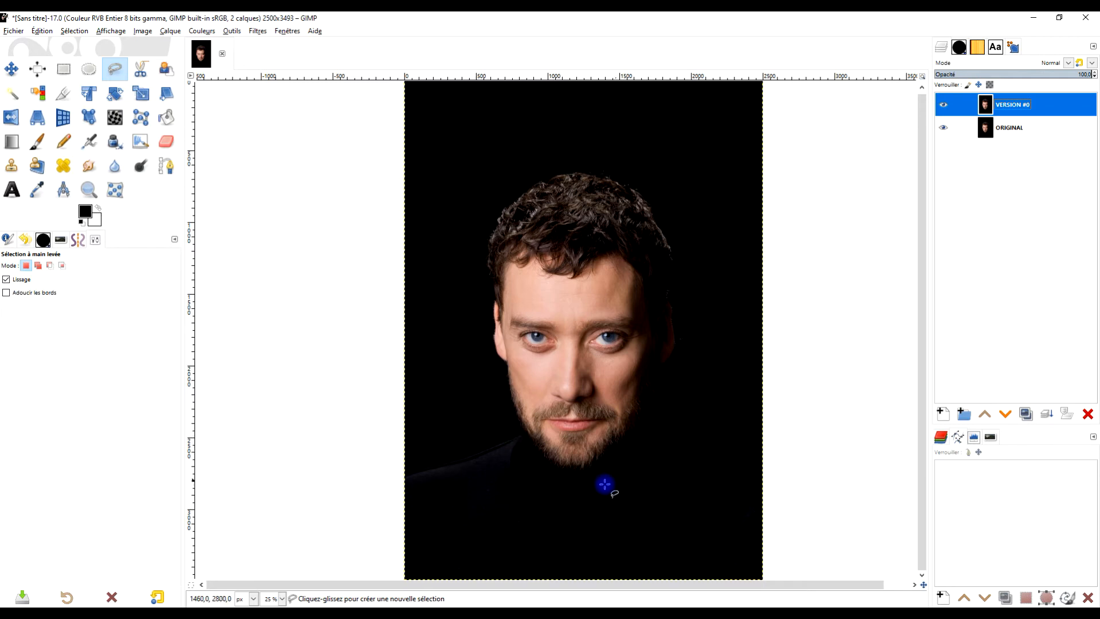
scroll(596, 441, "down", 3)
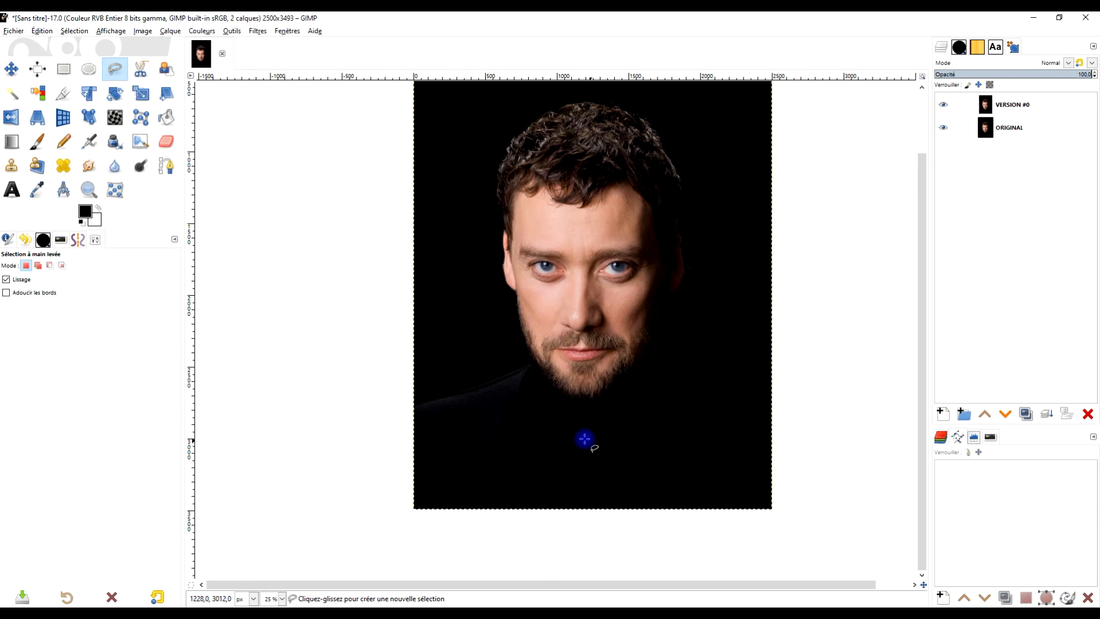
scroll(460, 394, "up", 3)
left_click_drag(488, 397, 494, 404)
scroll(351, 428, "up", 1)
left_click(341, 429)
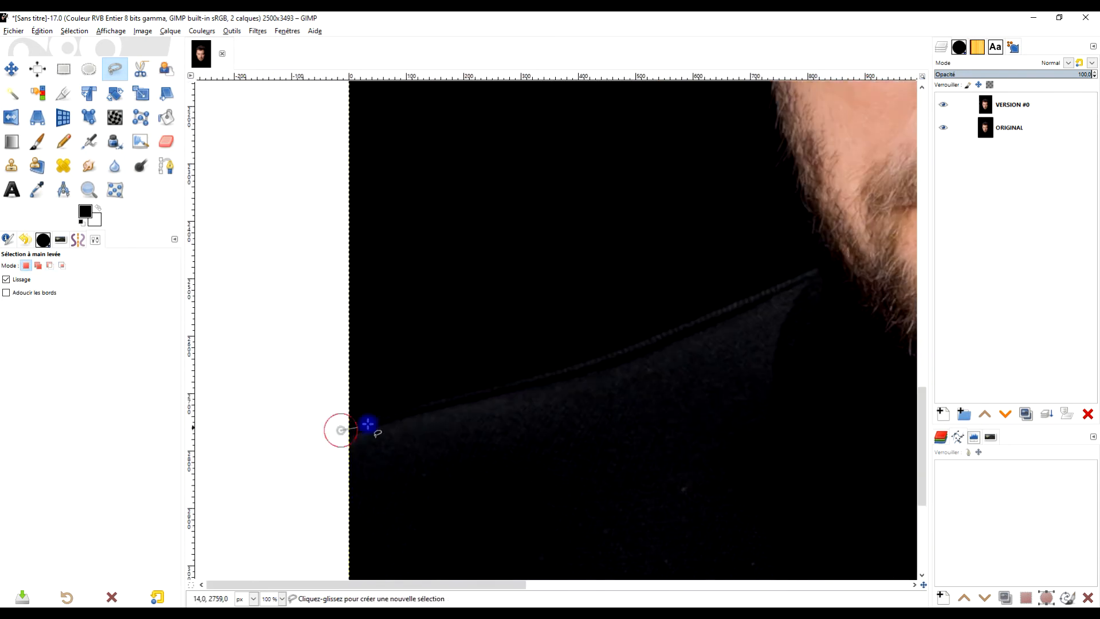
left_click(368, 422)
left_click(404, 409)
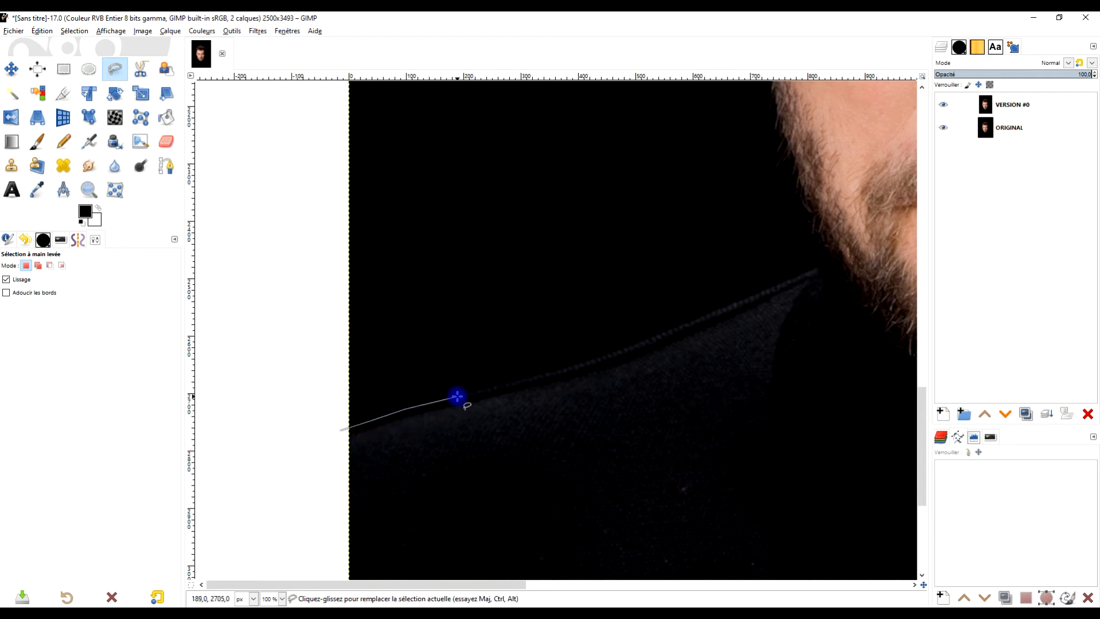
left_click_drag(526, 375, 575, 364)
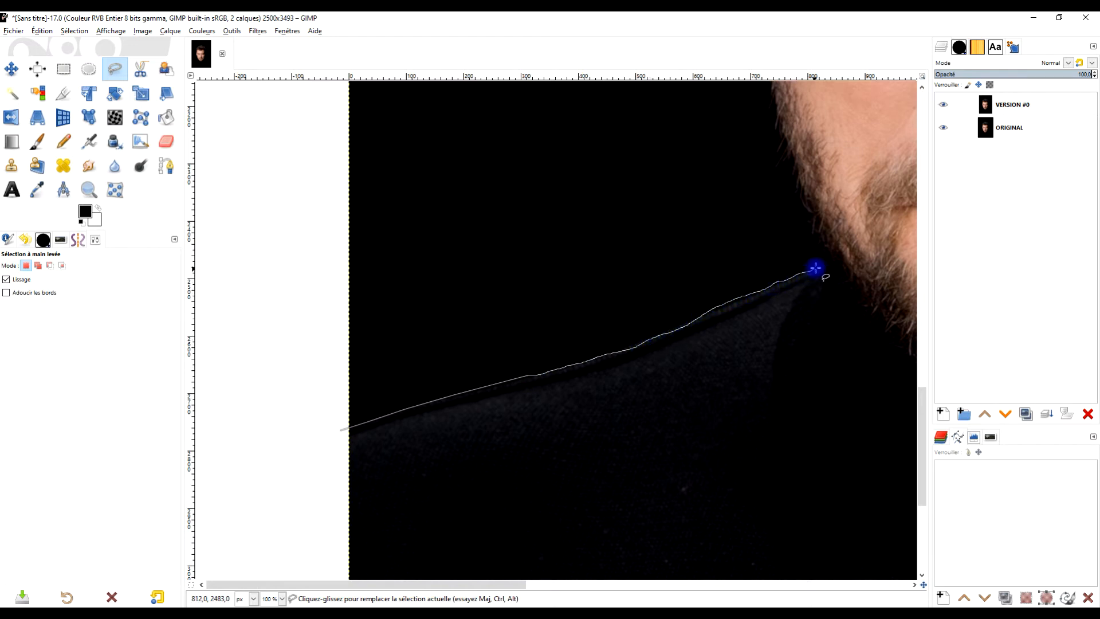
Step: Continue the free-selection outline up the left side of the beard and jaw and around the ear to the hair
left_click_drag(867, 213, 693, 371)
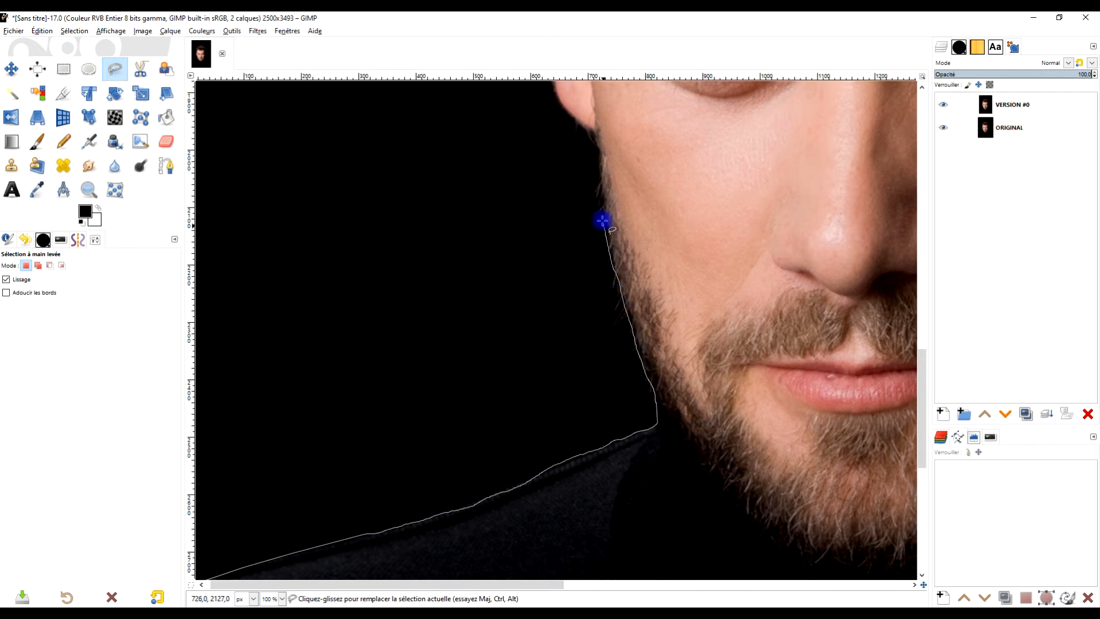
left_click_drag(641, 182, 694, 435)
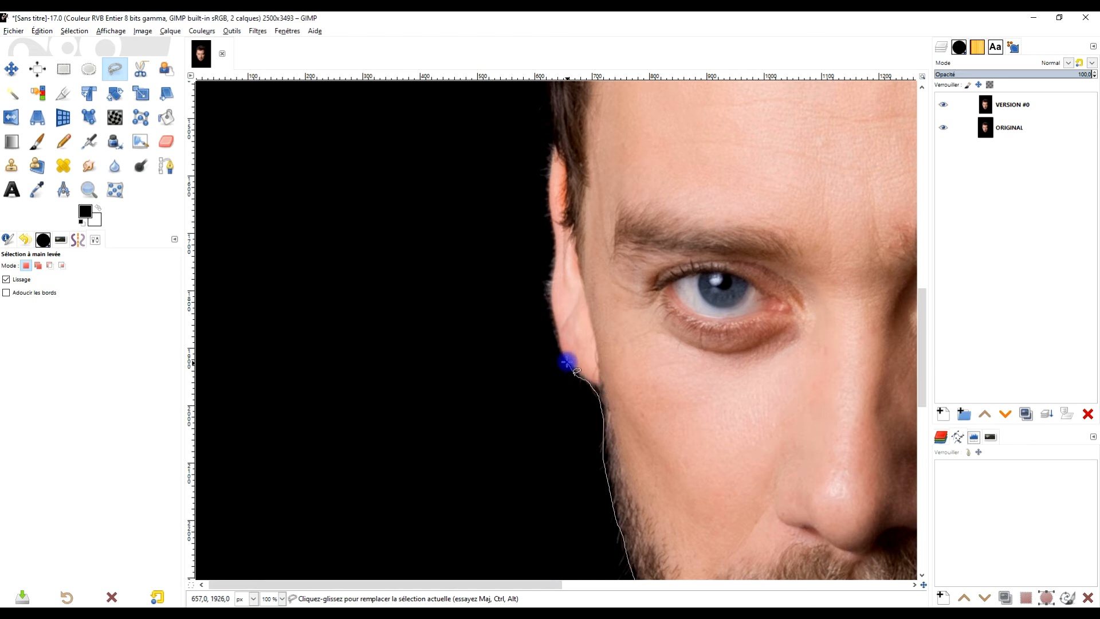
left_click_drag(630, 253, 642, 412)
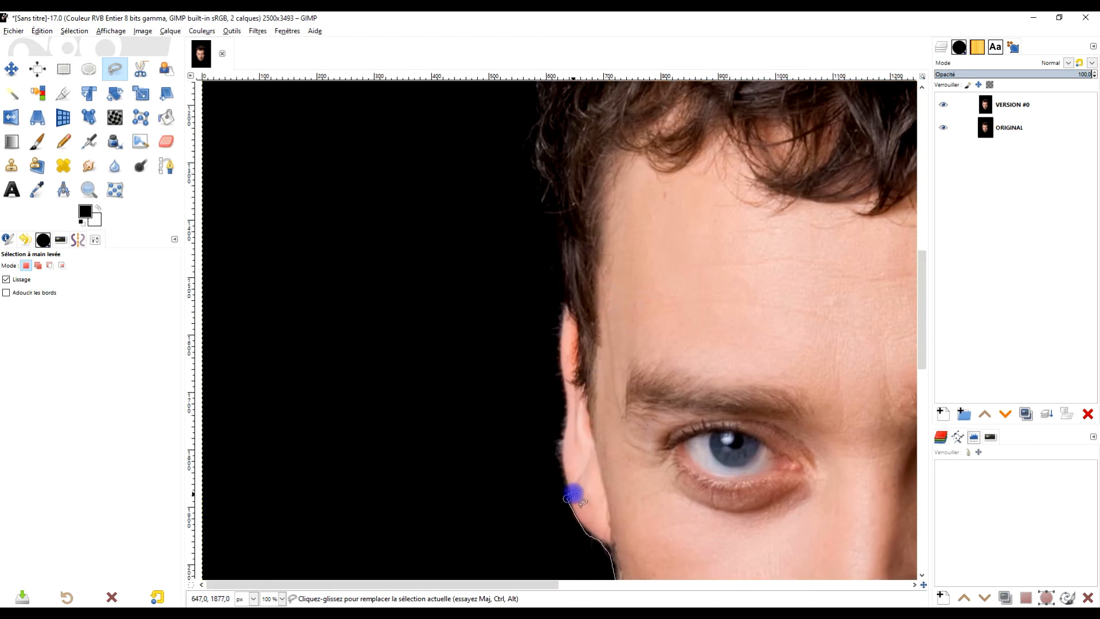
mouse_move(618, 336)
left_mouse_down()
mouse_move(584, 560)
mouse_move(577, 405)
left_mouse_up()
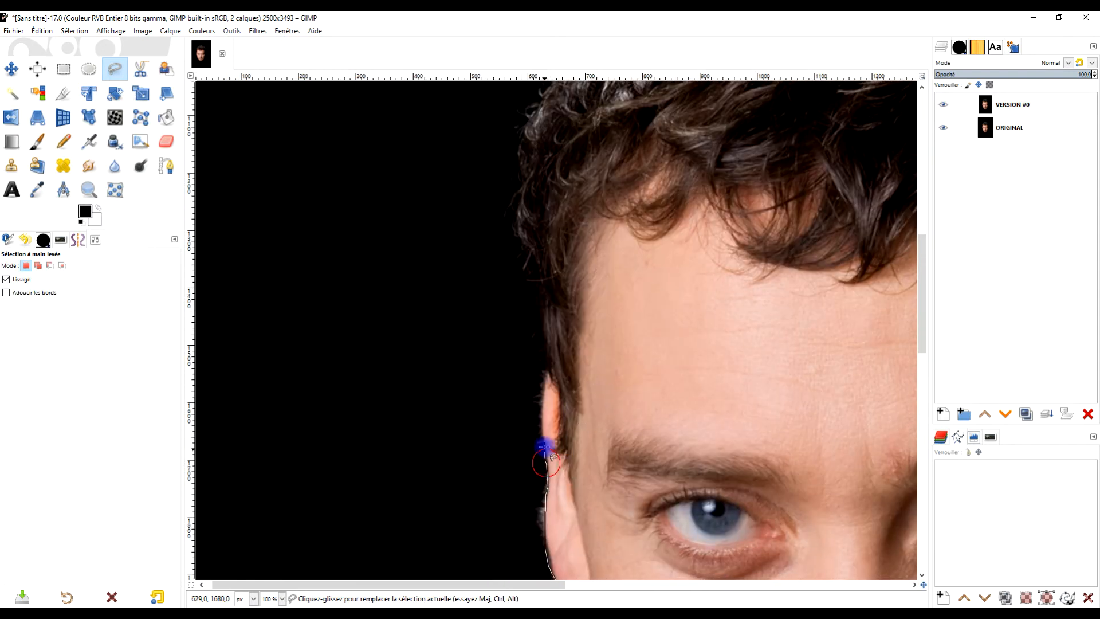
left_click_drag(545, 367, 546, 362)
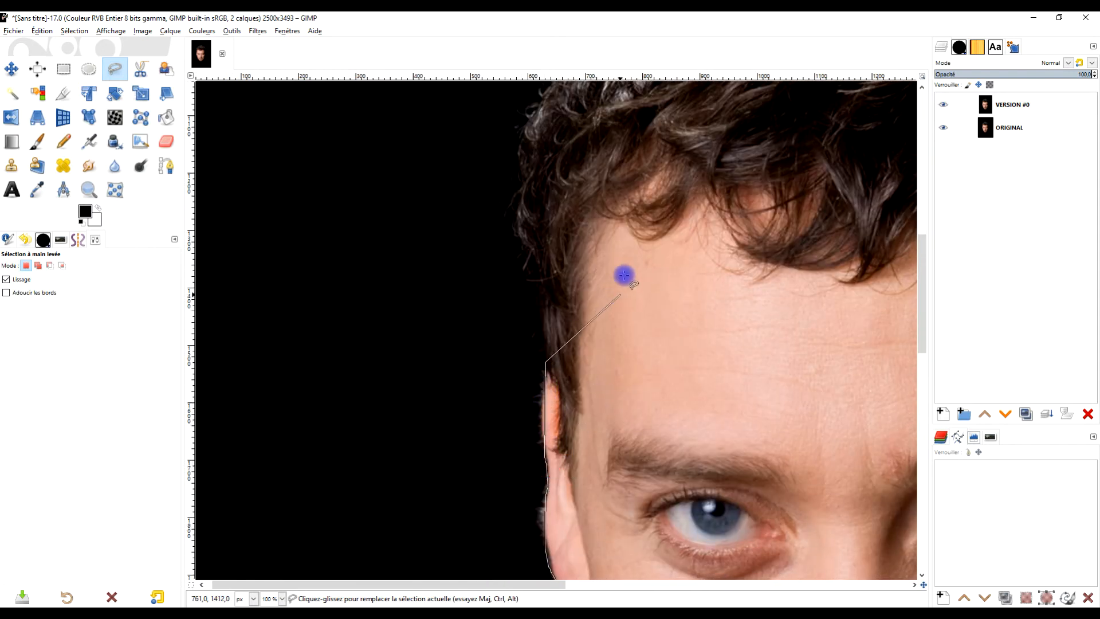
Step: Trace the outline up the left side of the hair, from above the ear towards the crown
left_click_drag(647, 189, 711, 366)
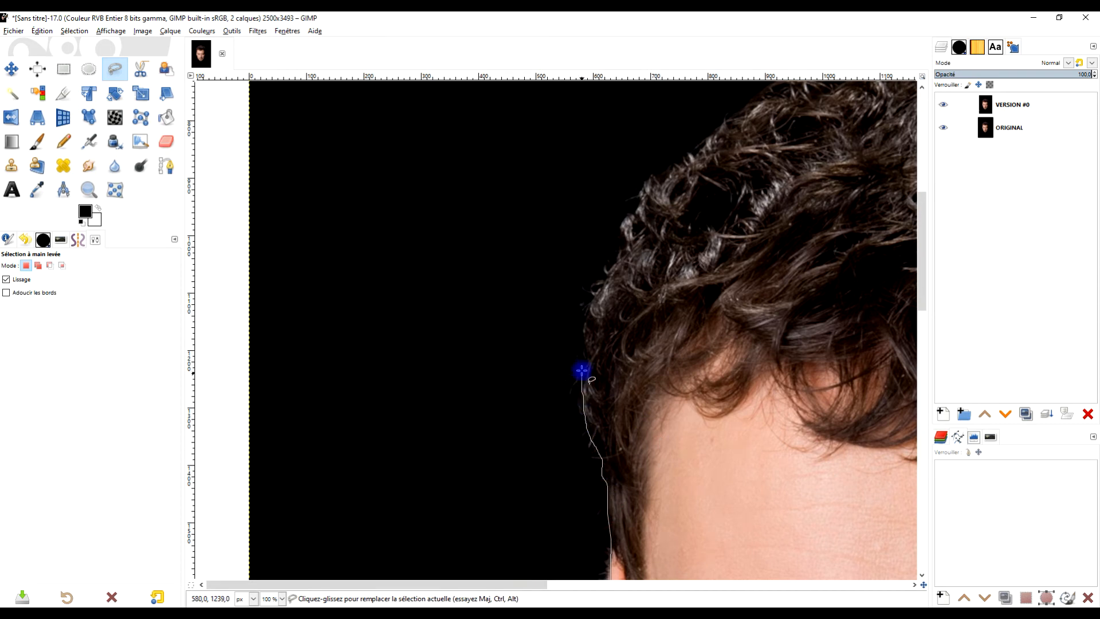
left_click_drag(582, 343, 582, 332)
left_click_drag(795, 187, 779, 303)
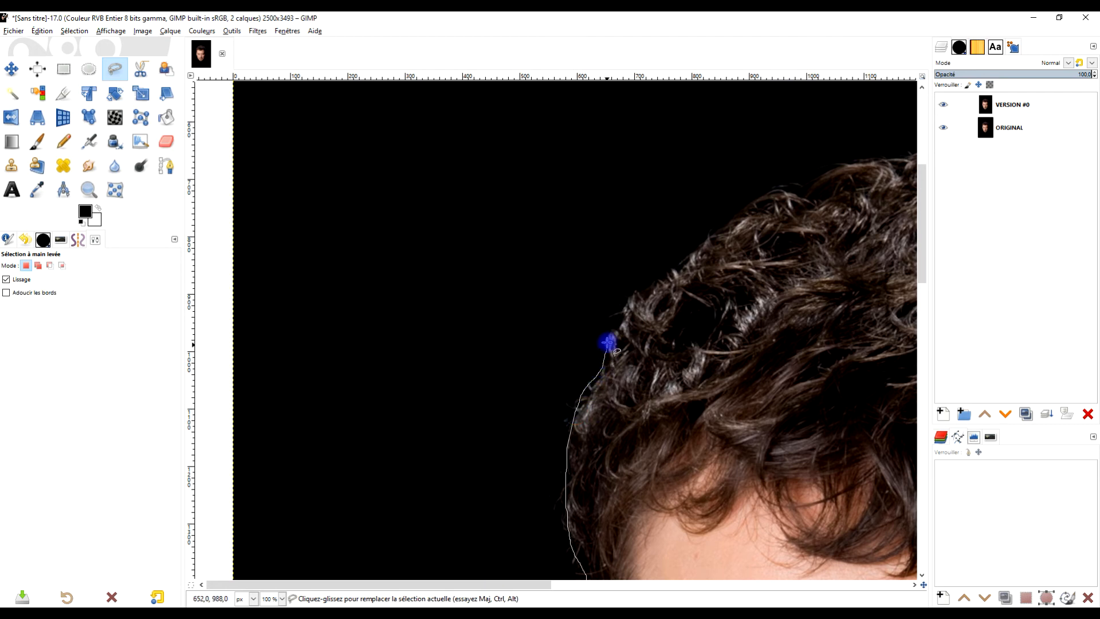
left_click_drag(660, 280, 667, 275)
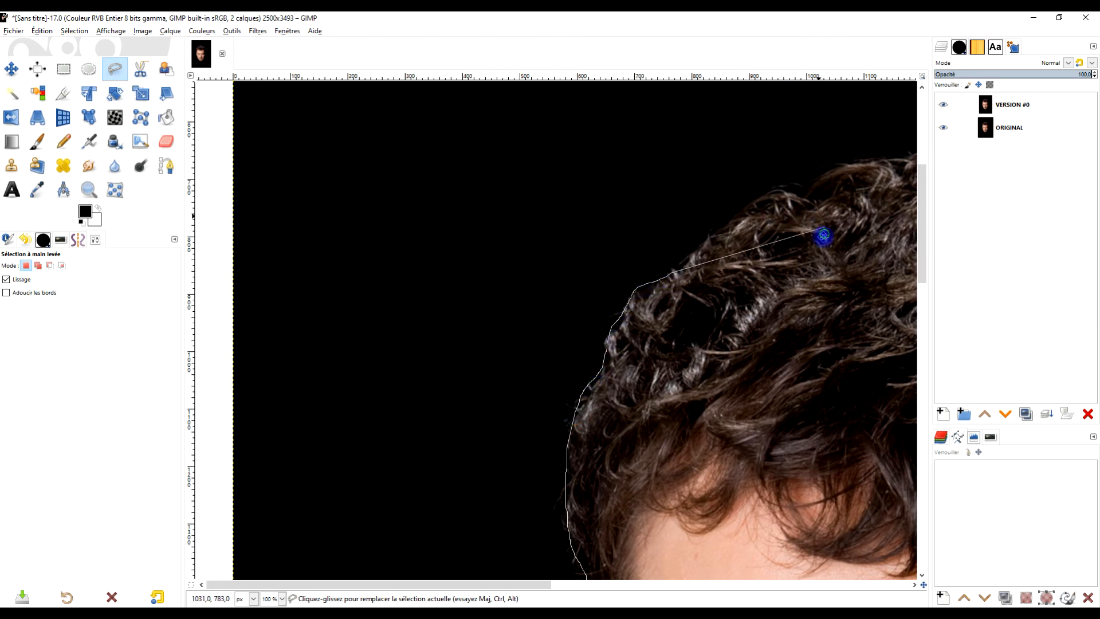
Step: Extend the outline over the crown of the hair, leaving the stray hairs outside
left_click_drag(823, 238, 538, 440)
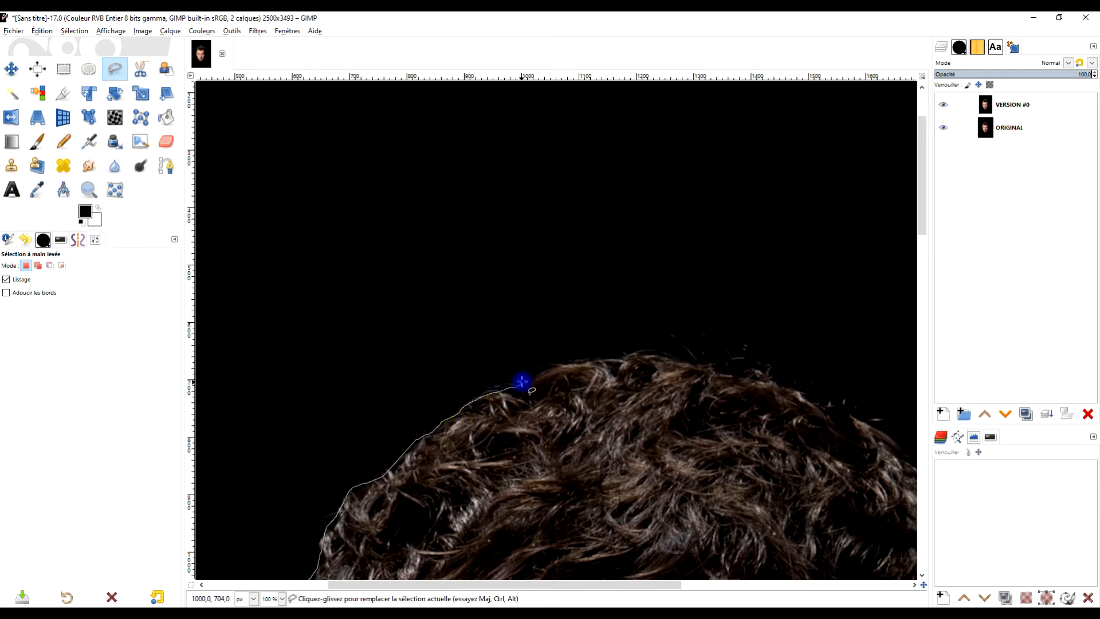
left_click_drag(609, 361, 619, 361)
mouse_move(633, 420)
left_mouse_down()
mouse_move(596, 437)
mouse_move(511, 440)
left_mouse_up()
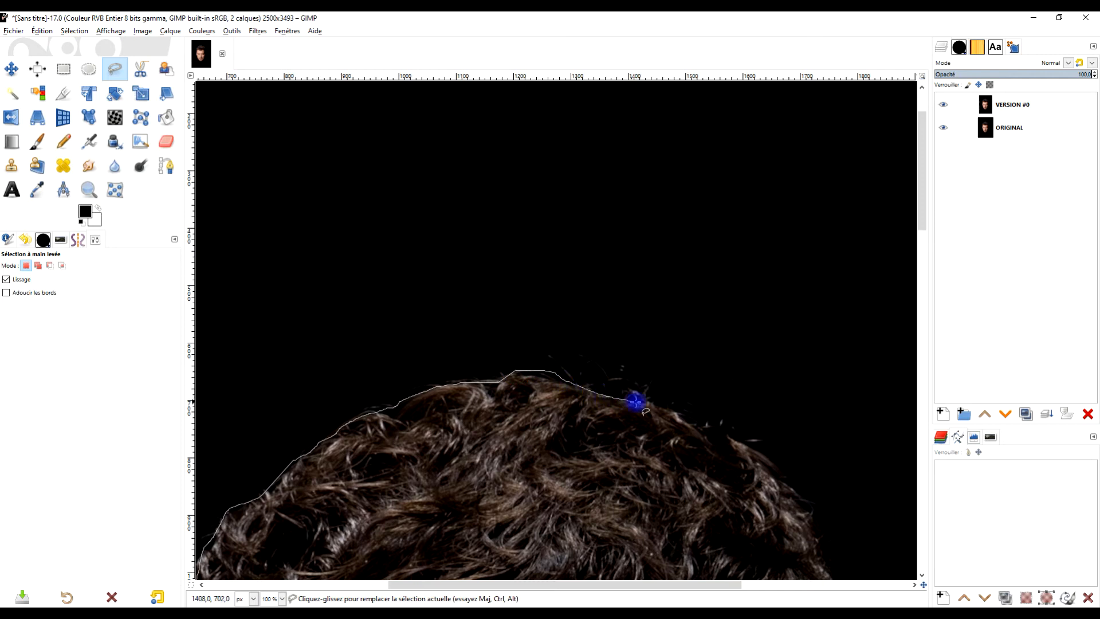
left_click_drag(679, 408, 675, 407)
left_click_drag(706, 501, 641, 349)
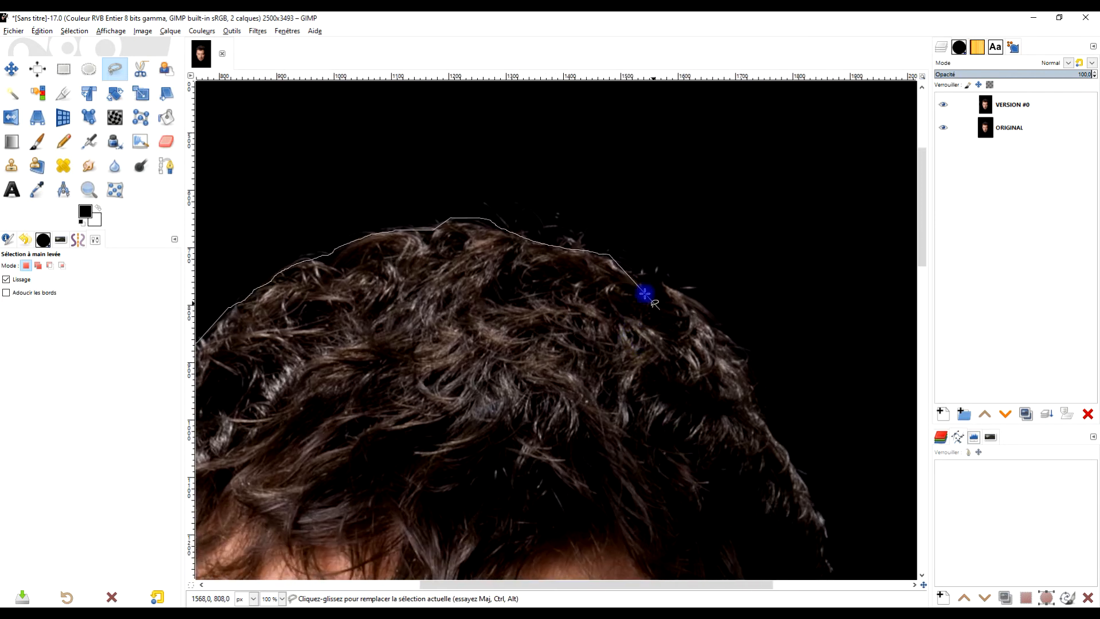
Step: Trace the outline down the right side of the hair to just above the ear
left_click(724, 324)
left_click_drag(712, 351, 675, 255)
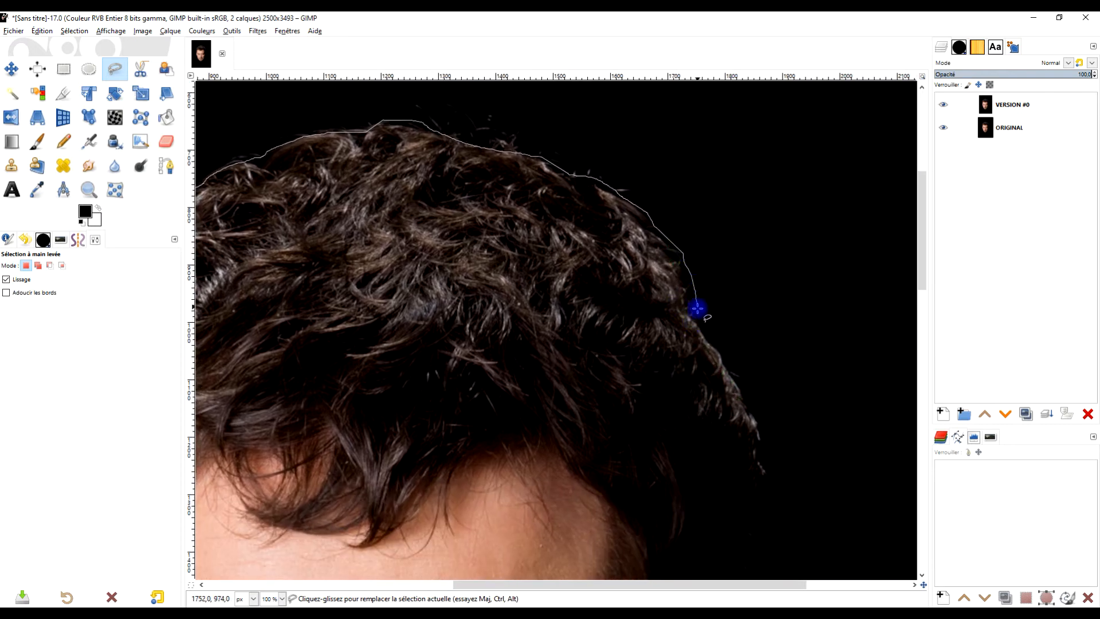
left_click_drag(720, 422, 660, 297)
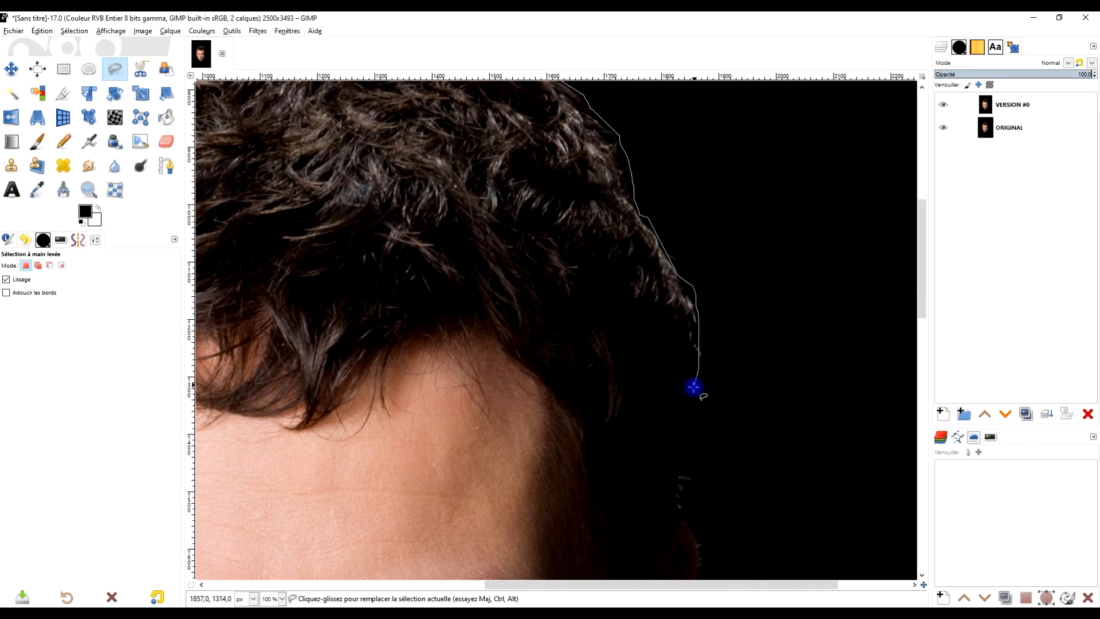
left_click_drag(685, 459, 675, 325)
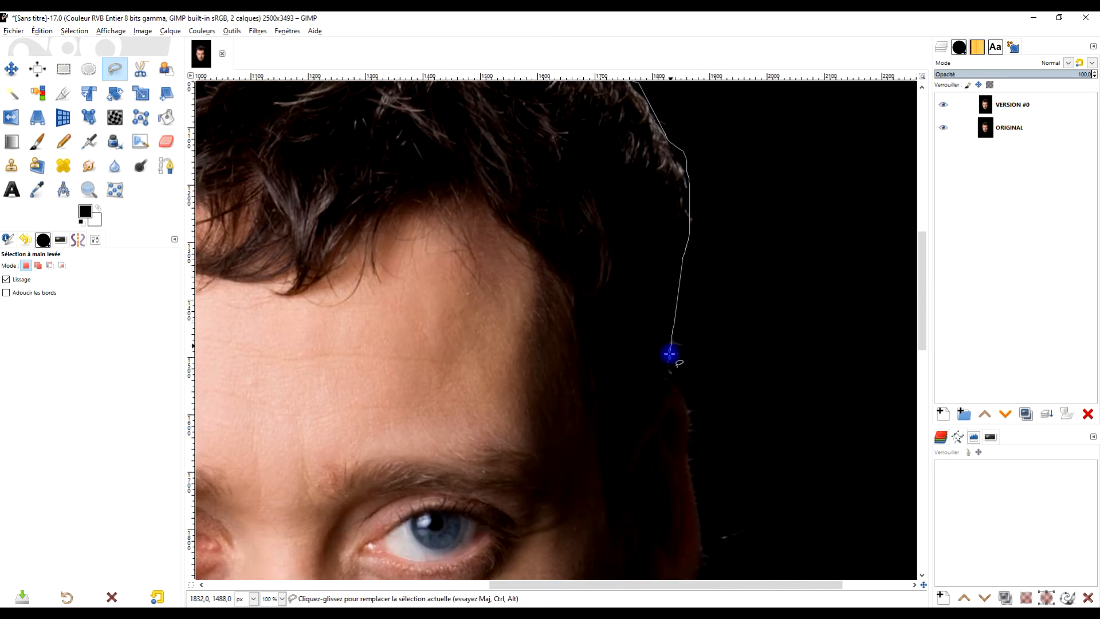
Step: Continue the outline around the dark right ear and down the side of the neck
left_click_drag(666, 413, 606, 296)
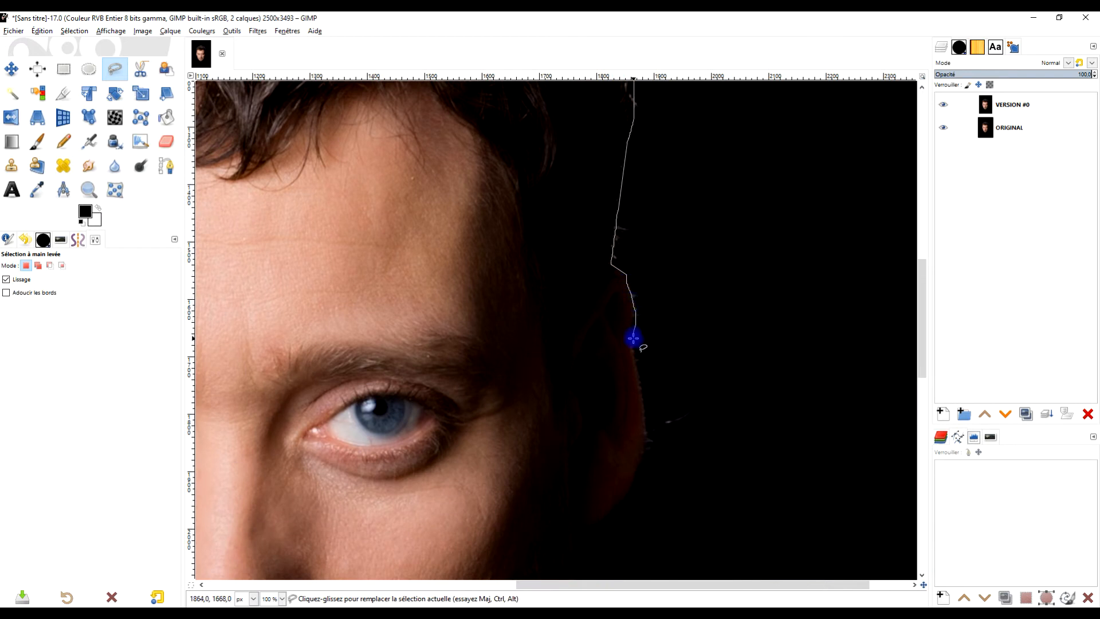
mouse_move(632, 362)
left_mouse_down()
mouse_move(608, 299)
mouse_move(626, 246)
left_mouse_up()
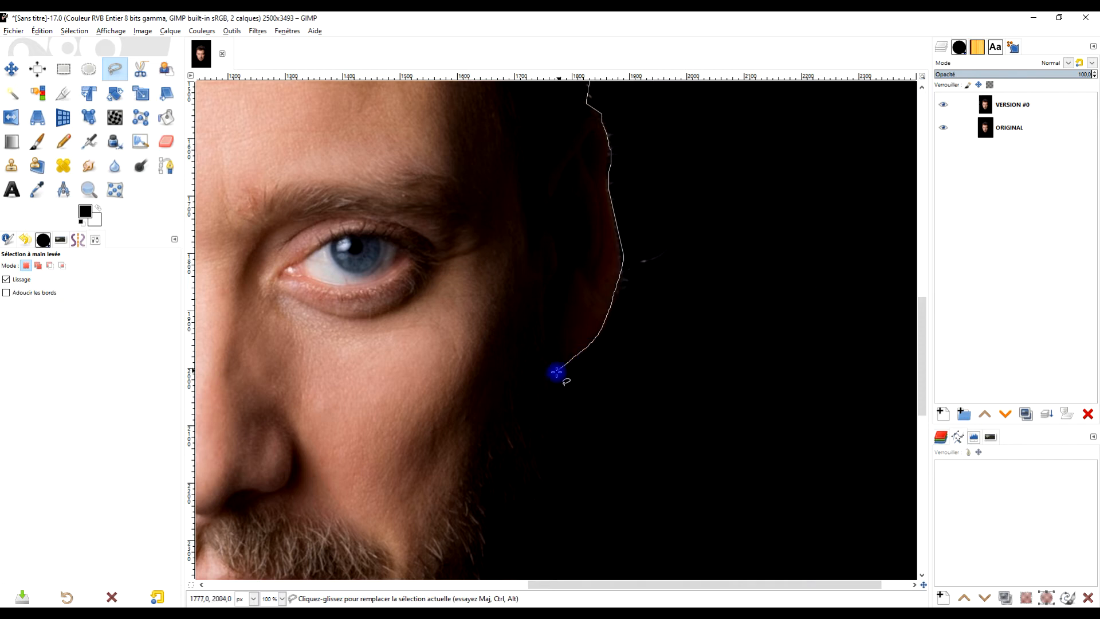
left_click_drag(535, 468, 599, 193)
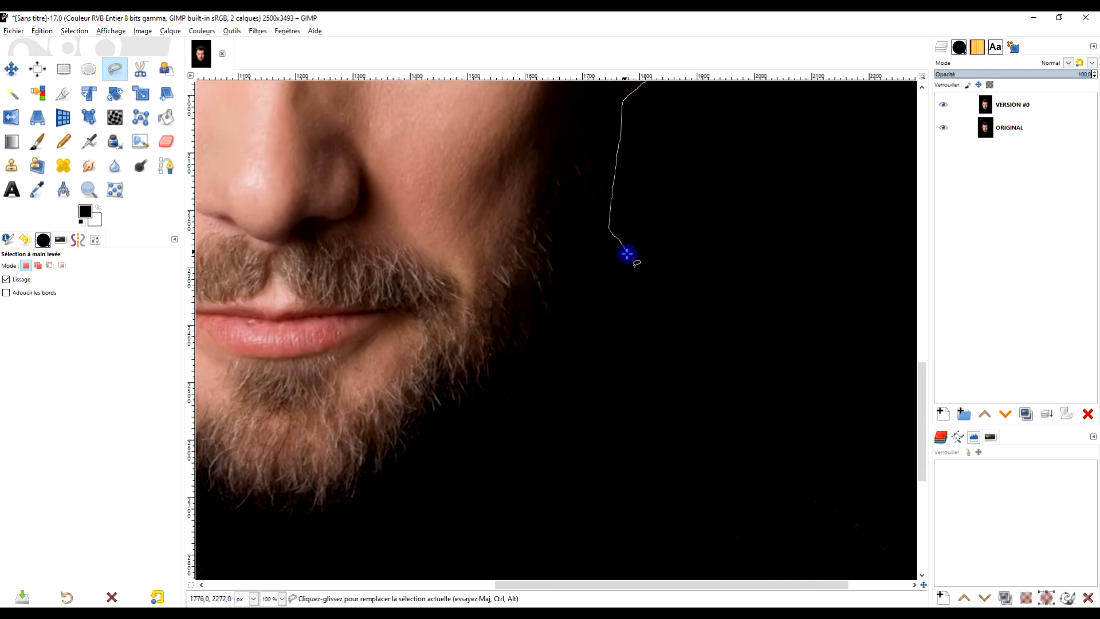
Step: Draw the right shoulder as a straight sloping outline segment from the neck to just beyond the image's right edge
left_click_drag(635, 352, 435, 172)
left_click(440, 171)
scroll(630, 344, "down", 3)
scroll(630, 344, "right", 3)
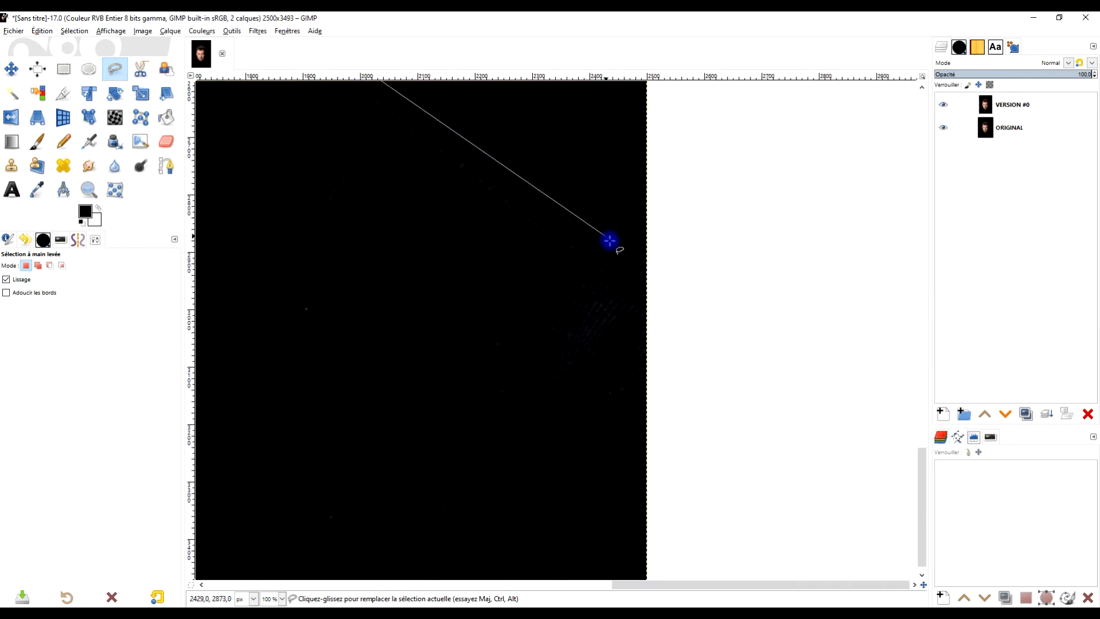
left_click(656, 285)
Step: Extend the outline straight up just outside the image's right edge to a point above its upper-right corner
scroll(753, 275, "down", 4)
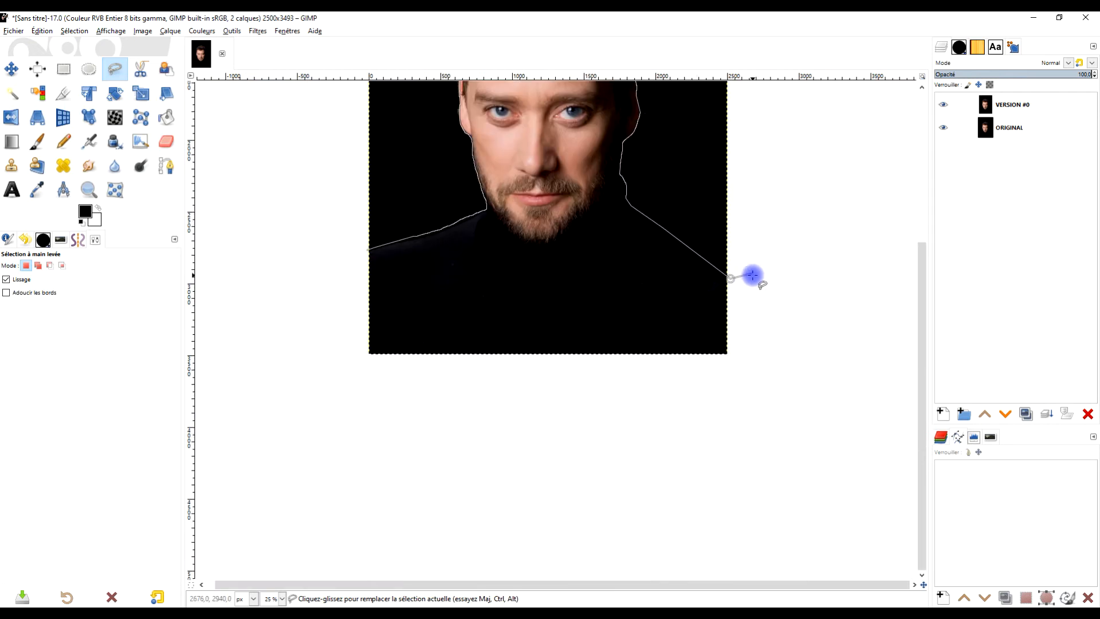
scroll(761, 446, "up", 3)
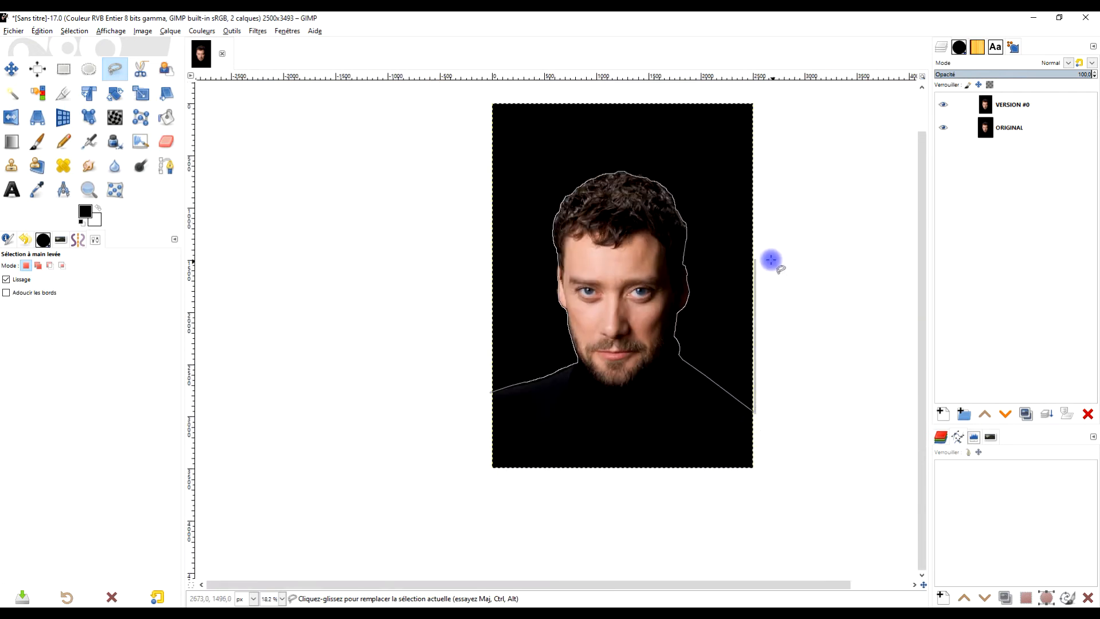
scroll(770, 258, "down", 2)
scroll(771, 259, "up", 4)
scroll(759, 248, "down", 2)
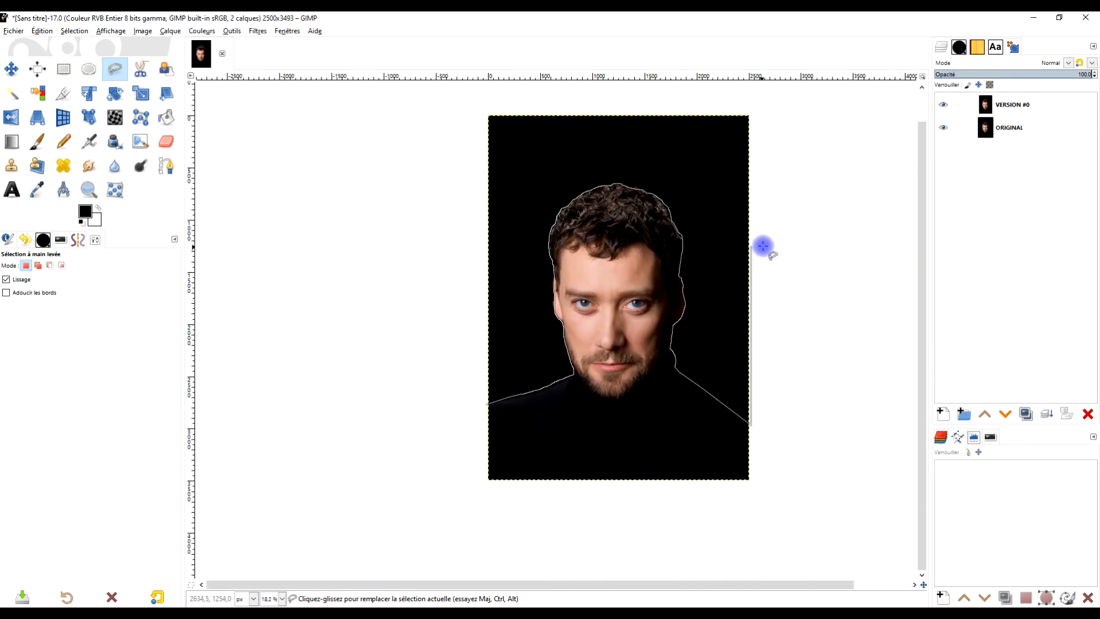
left_click(774, 258)
left_click_drag(770, 279, 763, 307)
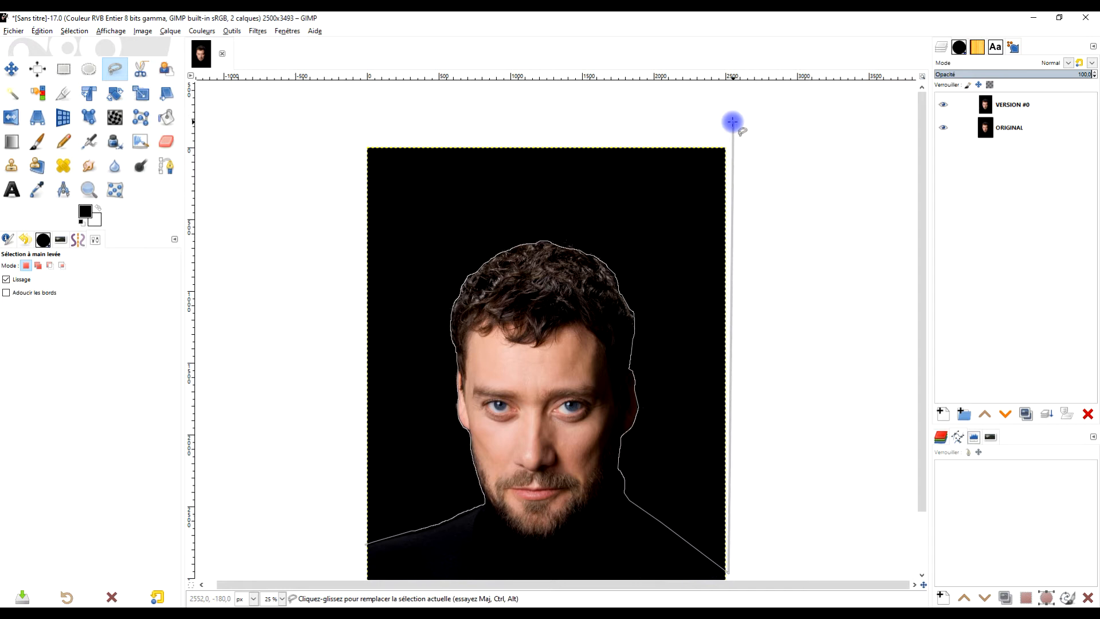
left_click(729, 122)
Step: Carry the outline above the image's top edge and down outside its left edge, closing it at the left shoulder to select the background
left_click(353, 128)
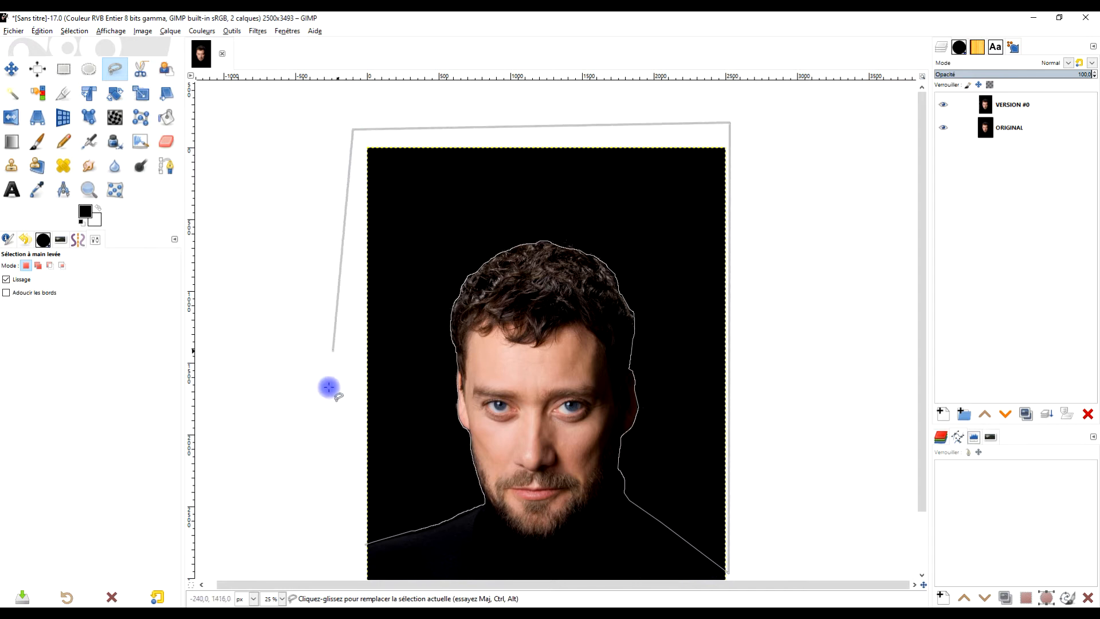
left_click_drag(331, 418, 371, 268)
left_click(389, 386)
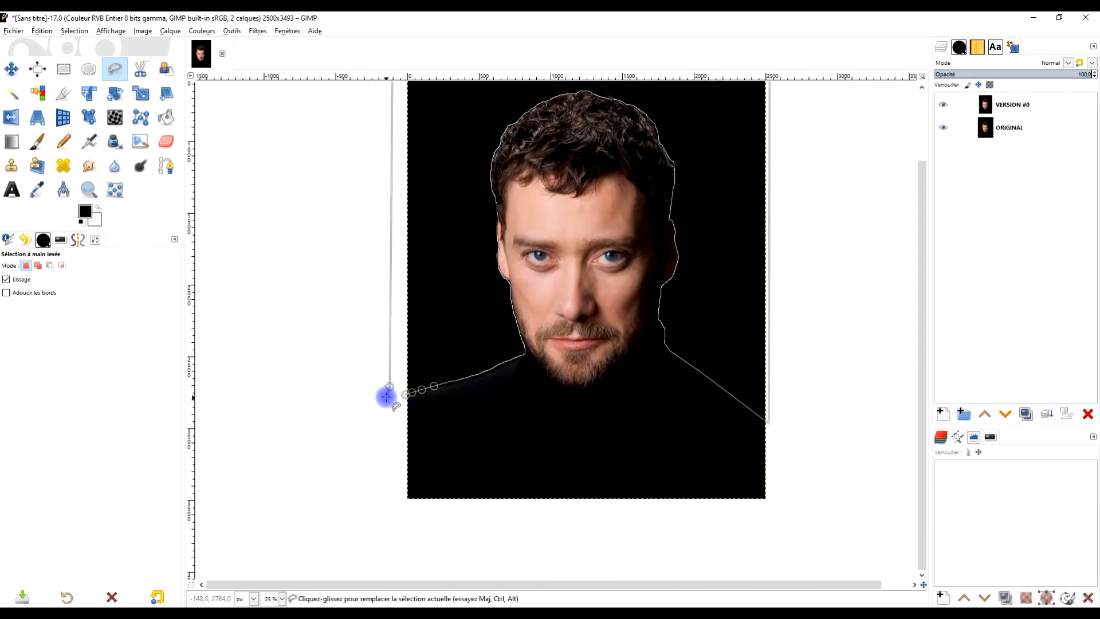
scroll(386, 396, "up", 2)
left_click(390, 463)
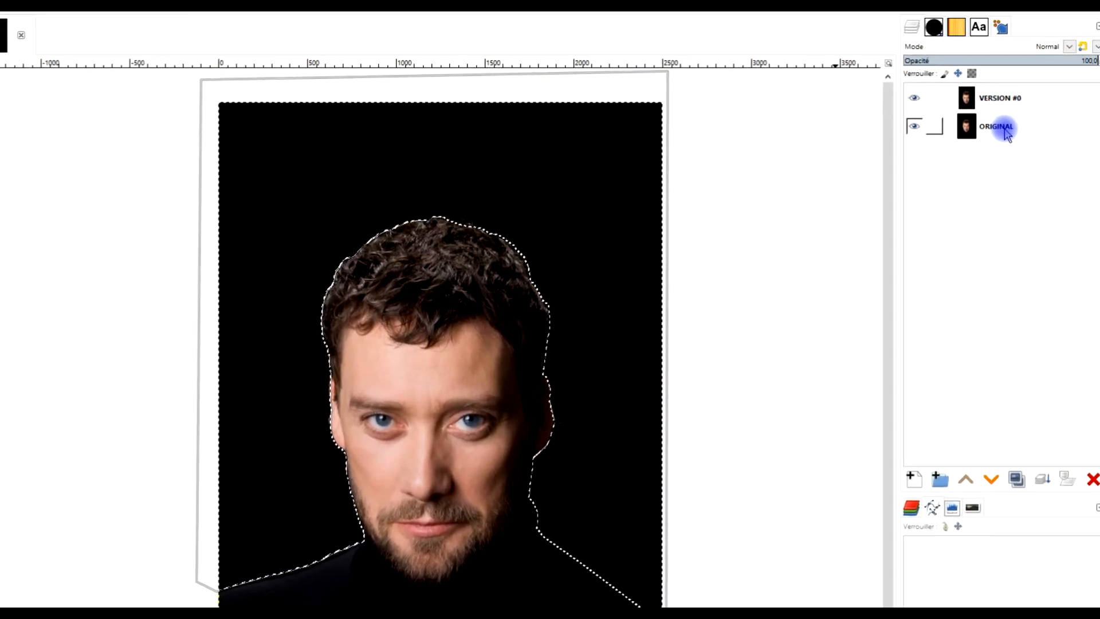
Step: Add an alpha channel to the VERSION #0 layer
left_click(1003, 99)
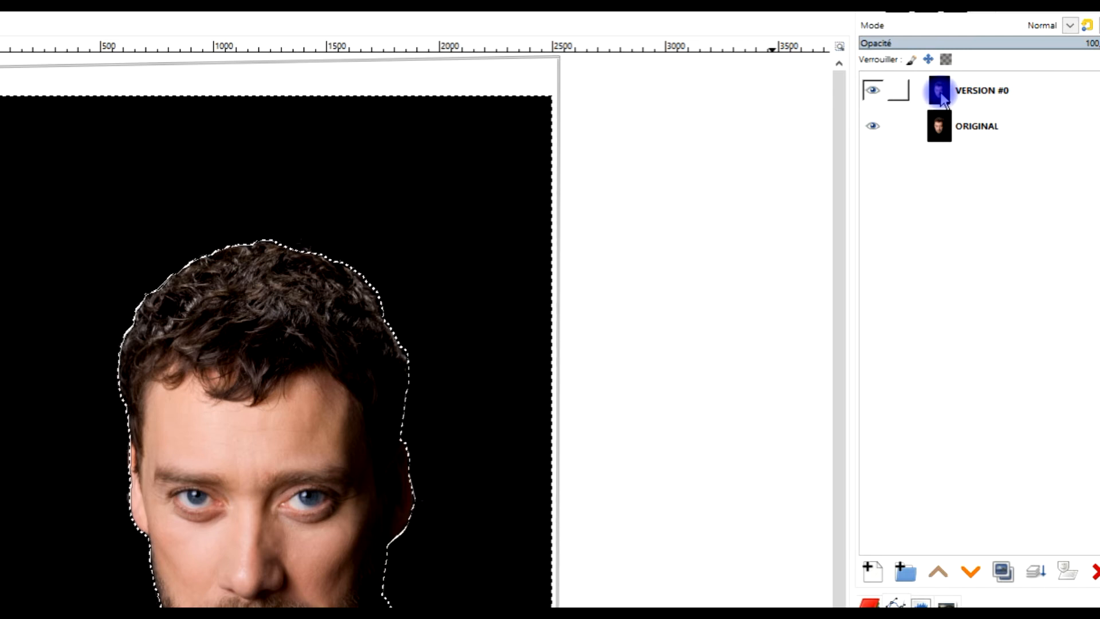
right_click(943, 100)
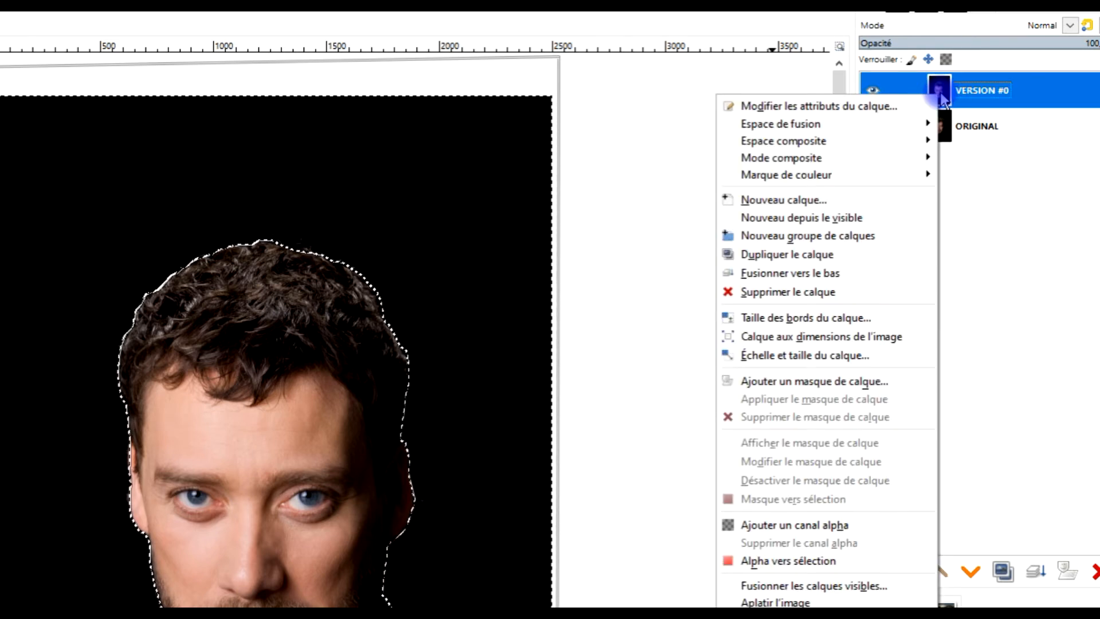
left_click(763, 533)
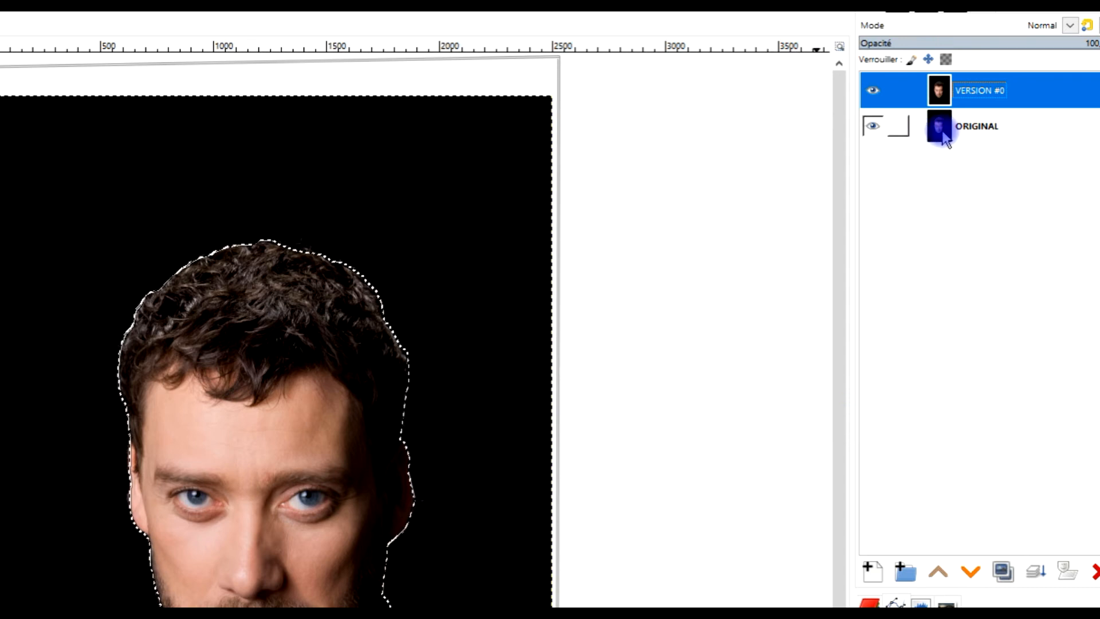
Step: Erase the selected background from the VERSION #0 layer and hide the ORIGINAL layer
left_click(968, 133)
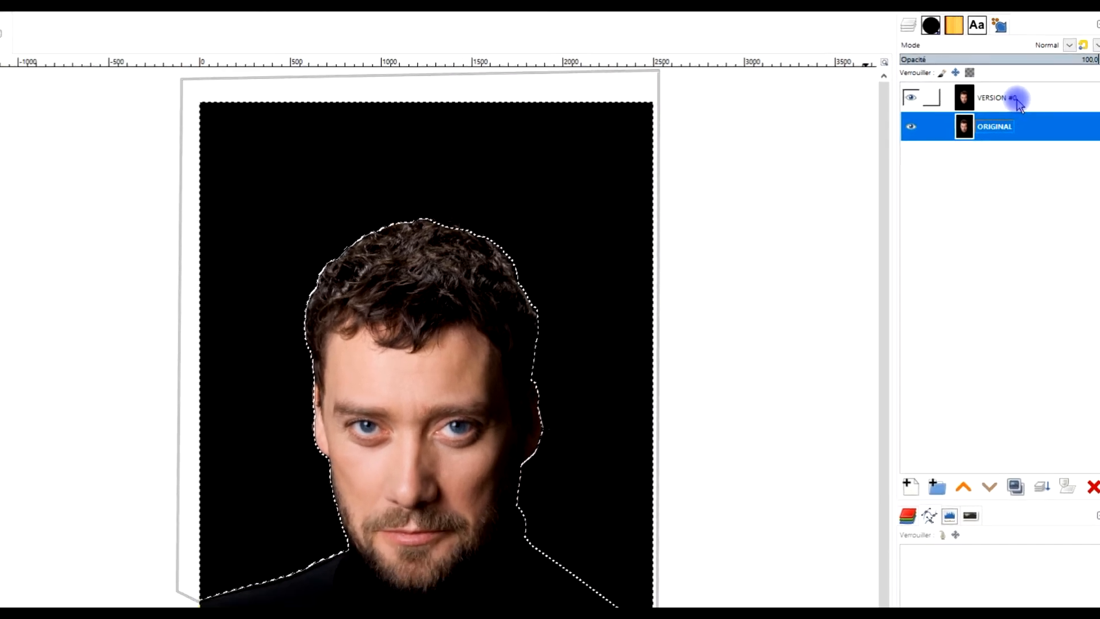
left_click(1010, 127)
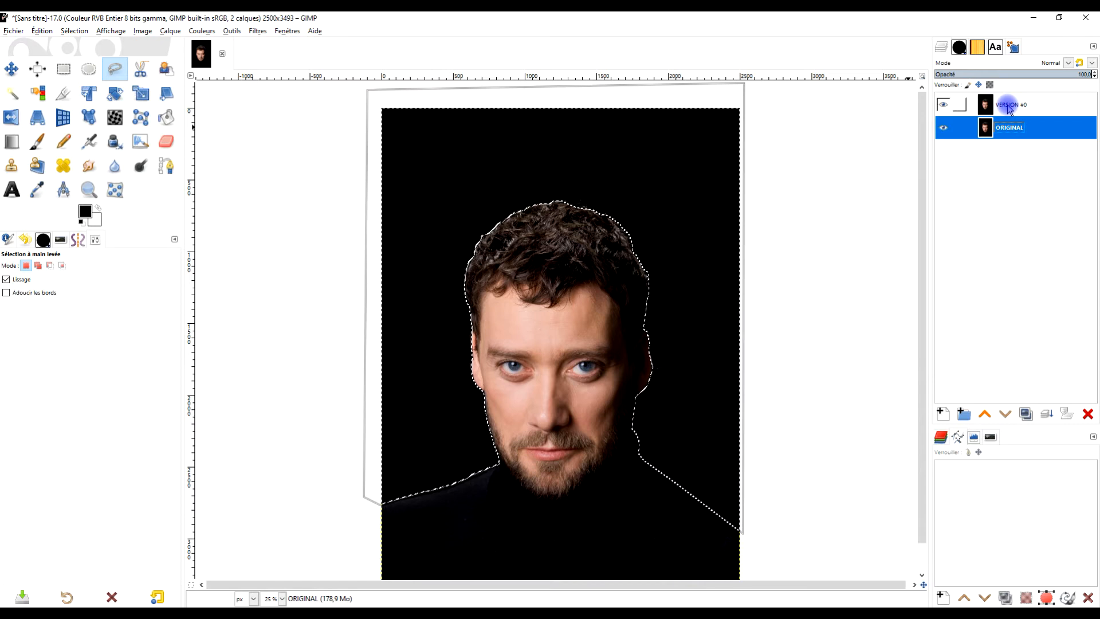
left_click(1008, 108)
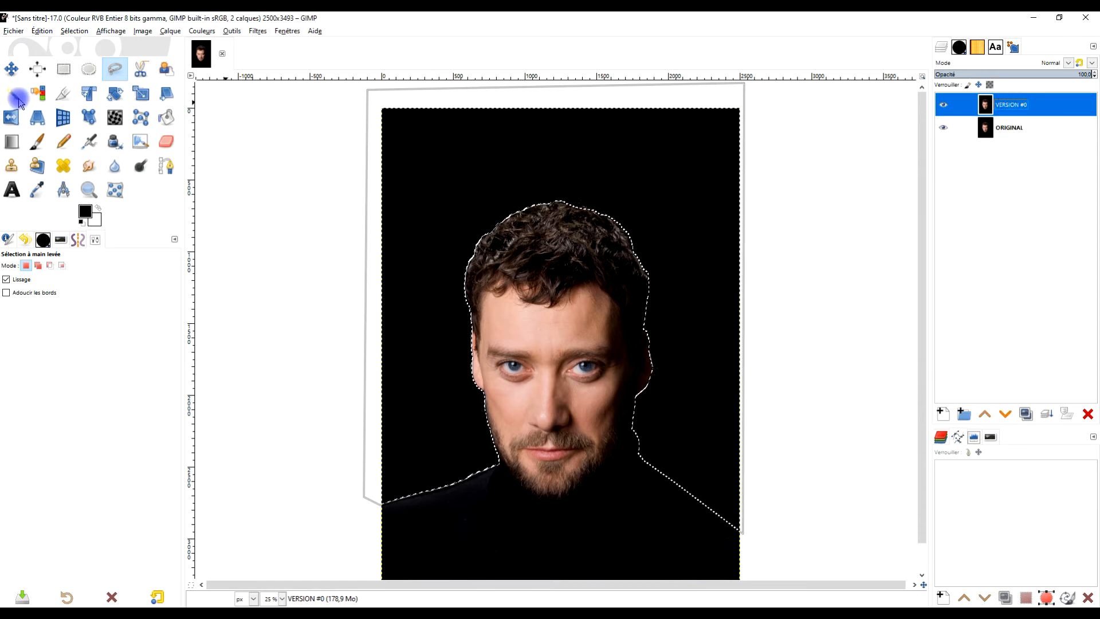
left_click(41, 31)
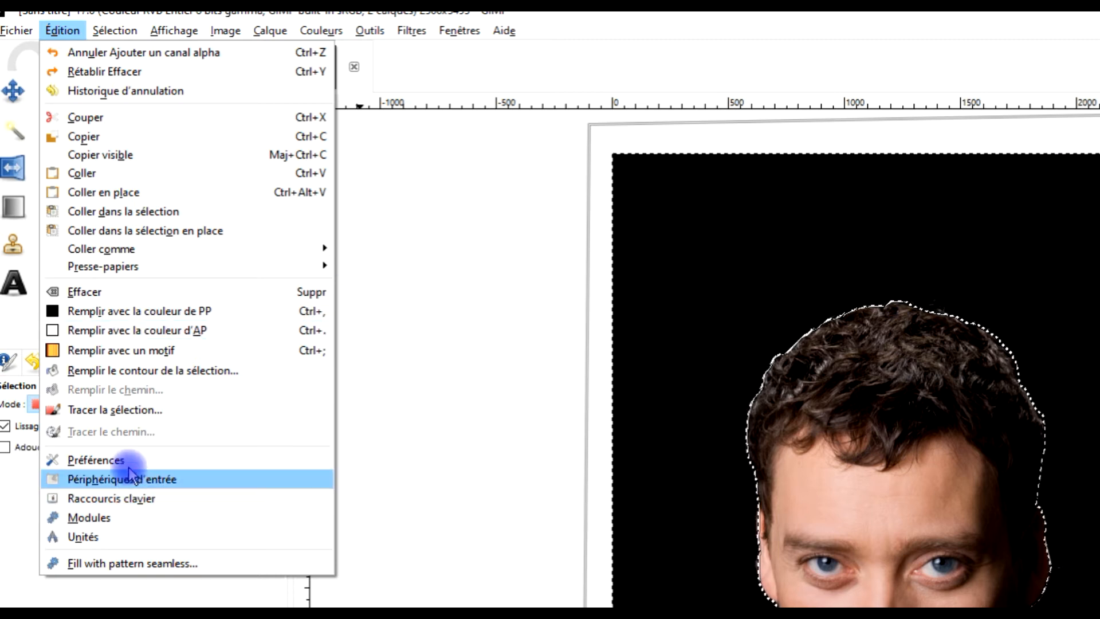
left_click(100, 290)
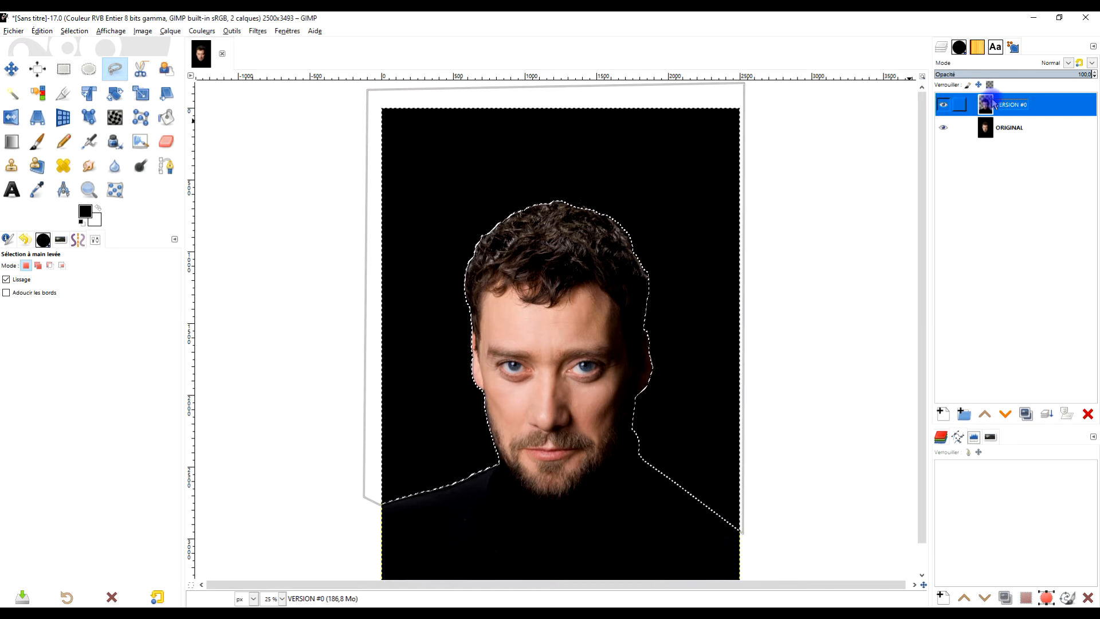
left_click(942, 127)
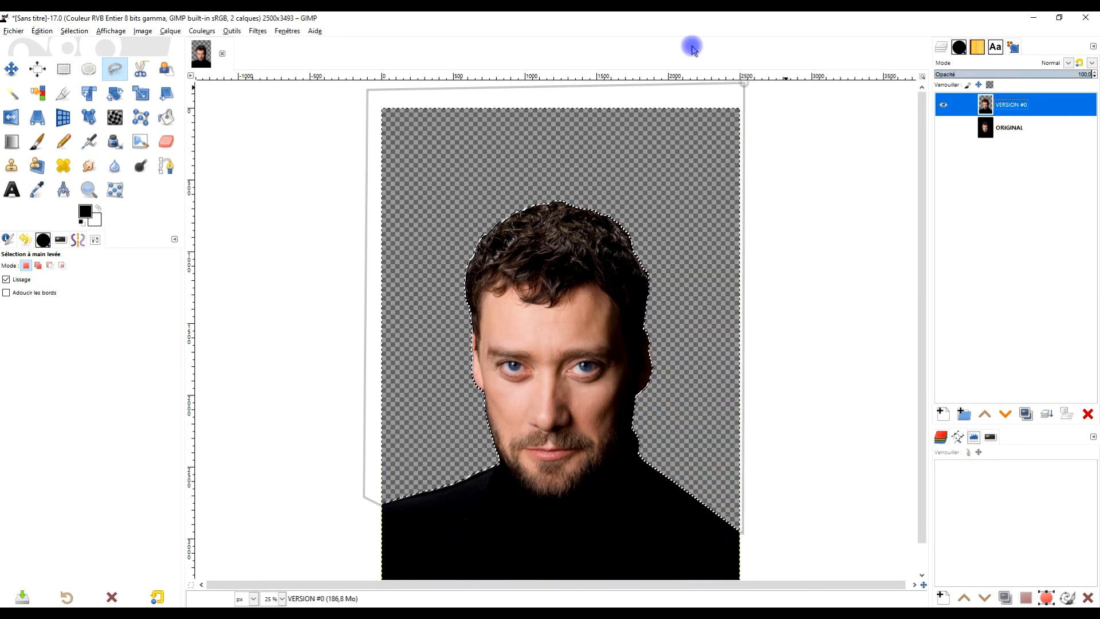
Step: Deselect everything and save the project as CHANTOURAGE.xcf in the 10 octobre 2021 folder
left_click(74, 31)
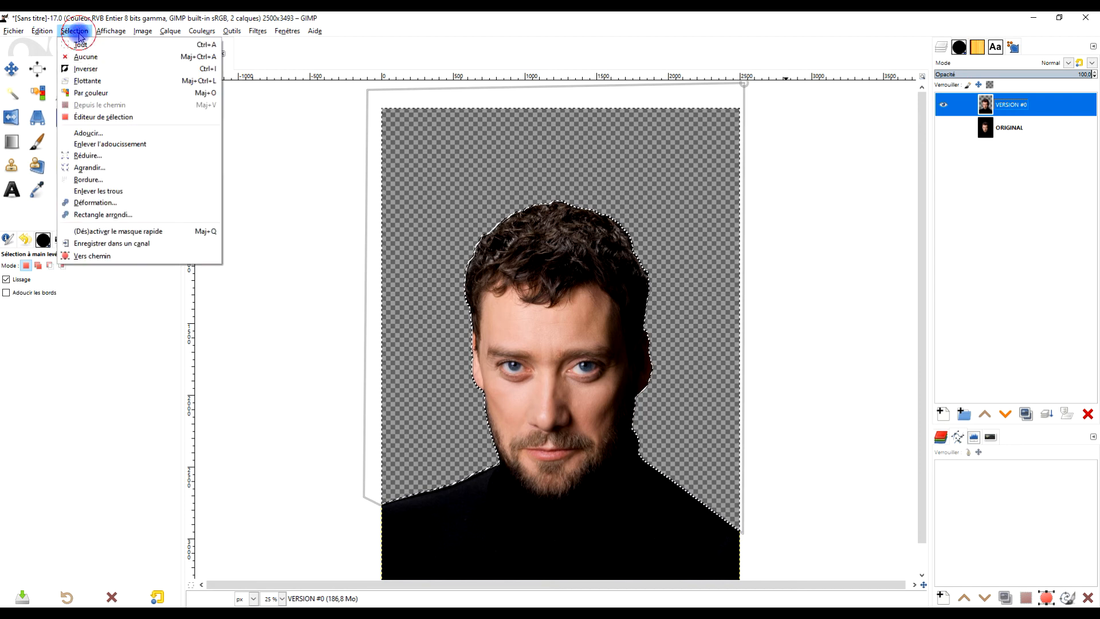
left_click(86, 69)
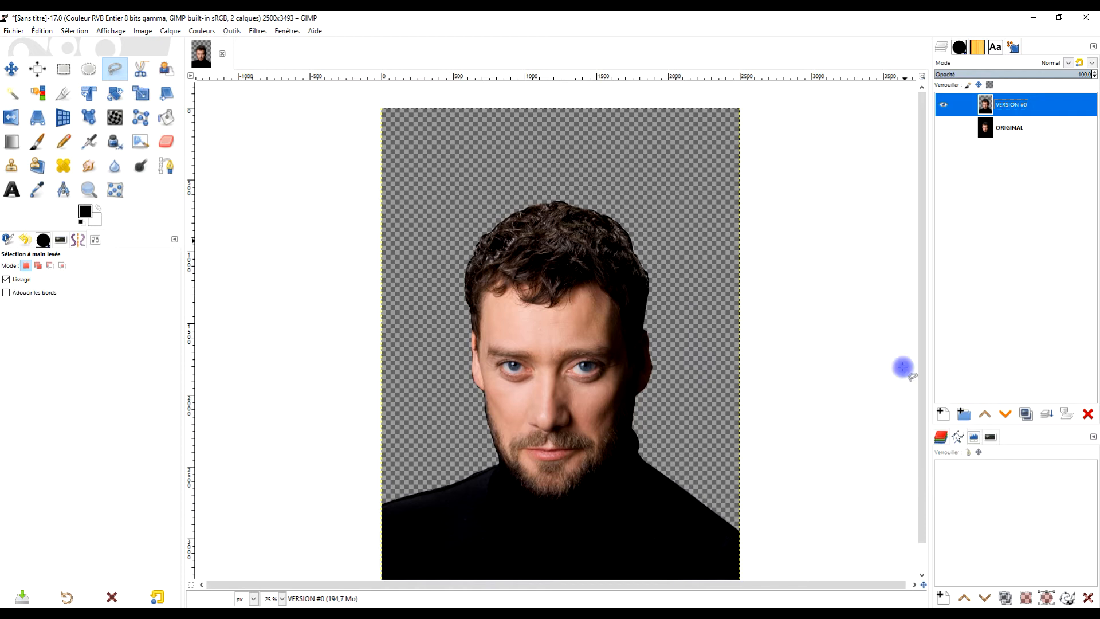
left_click(12, 31)
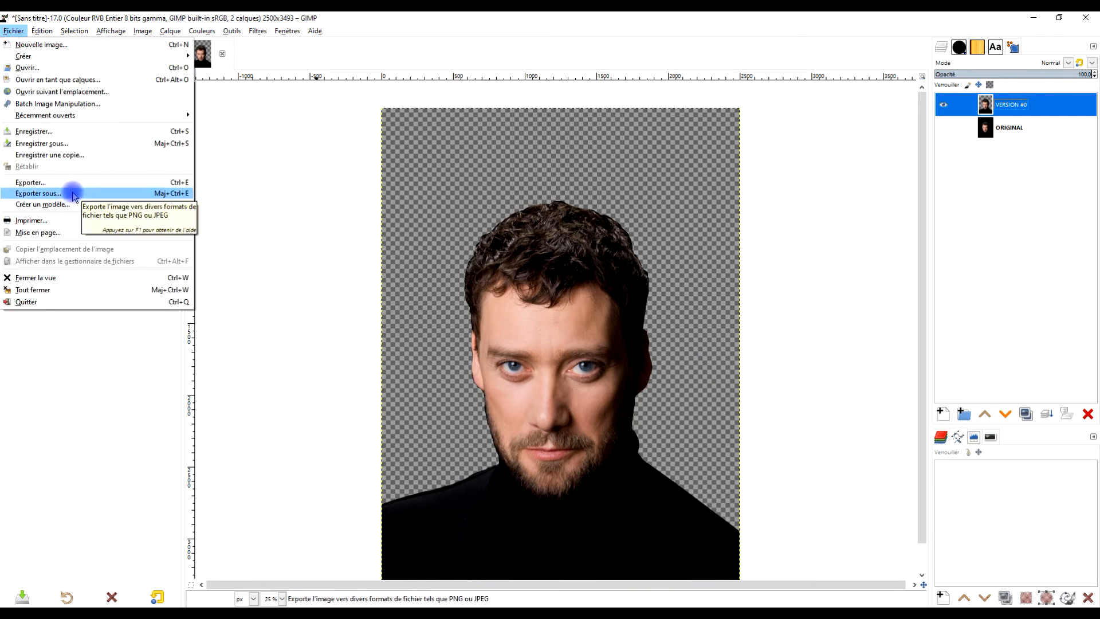
left_click(79, 143)
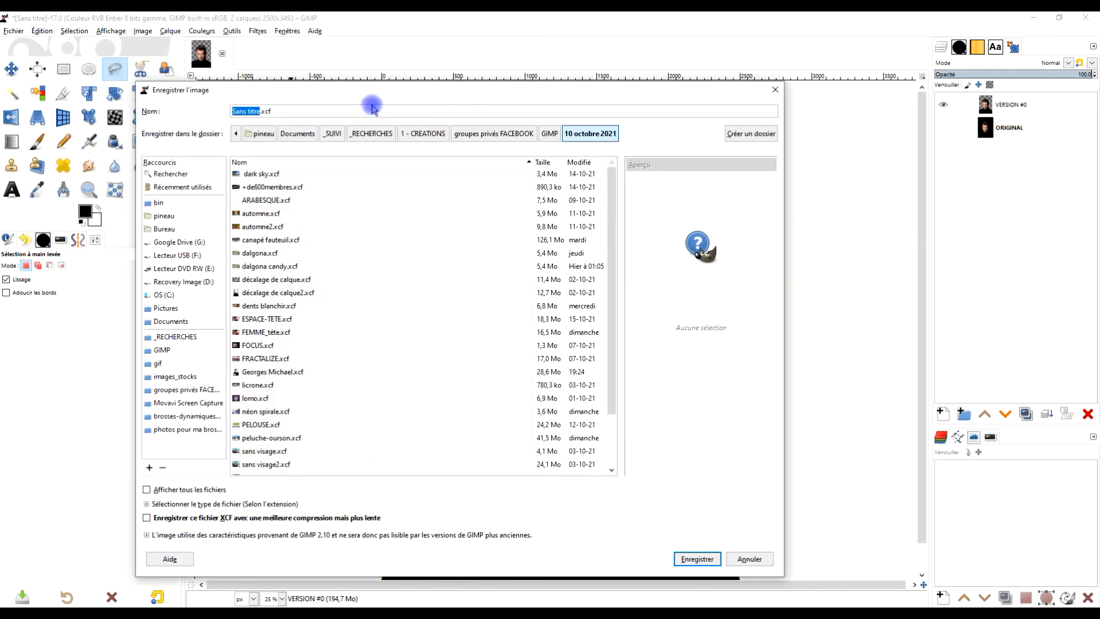
type("CHANTOURAGE")
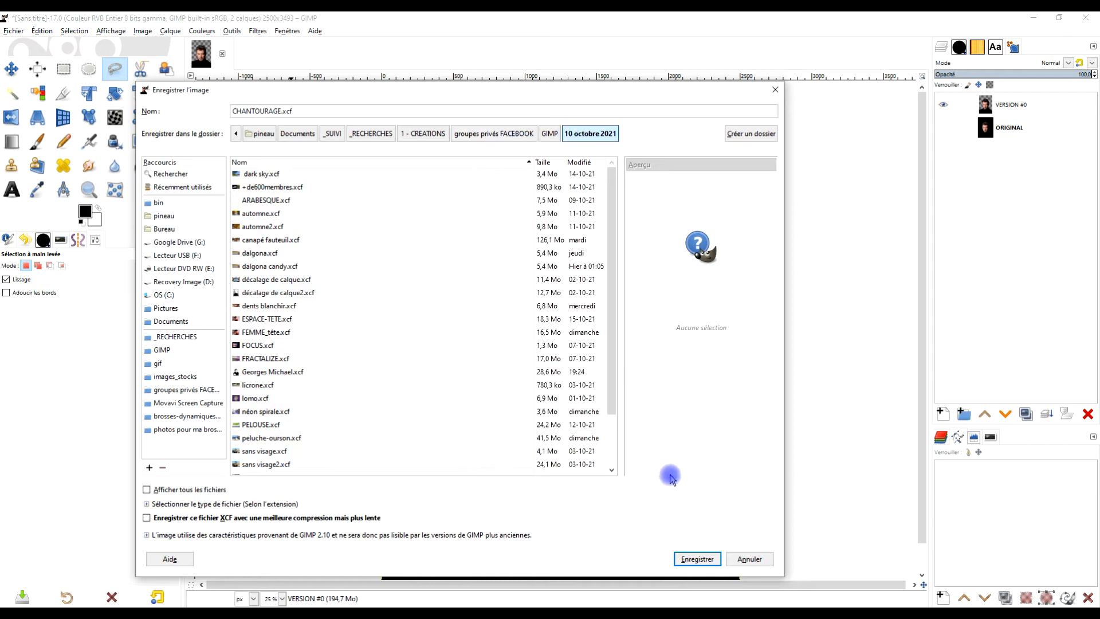
left_click(697, 559)
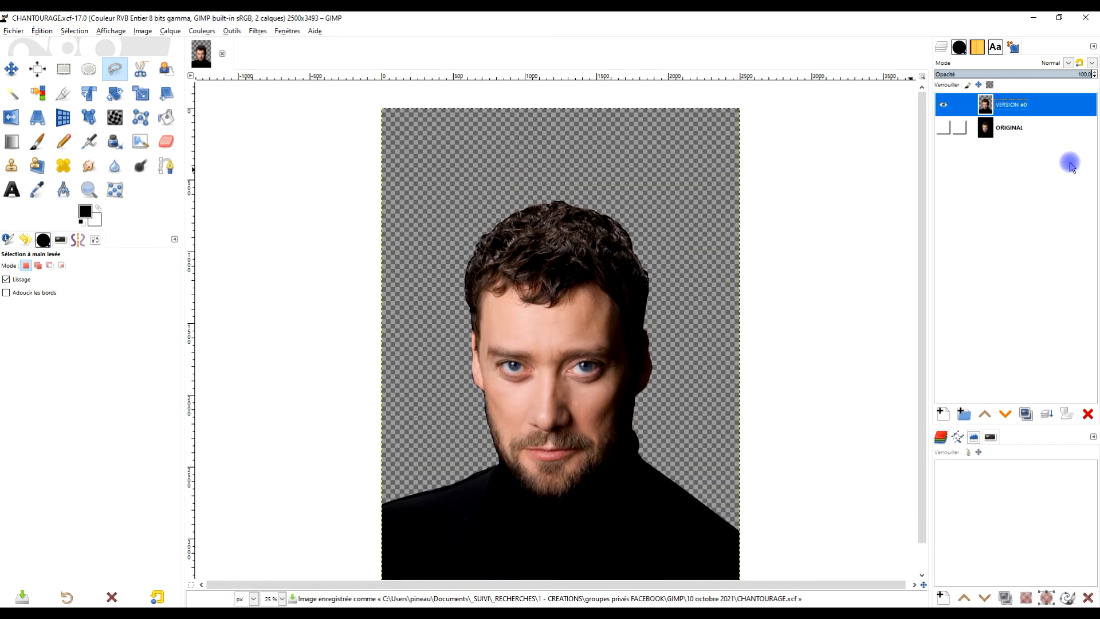
Step: Duplicate the VERSION #0 layer and make the copy the active layer
left_click(1026, 414)
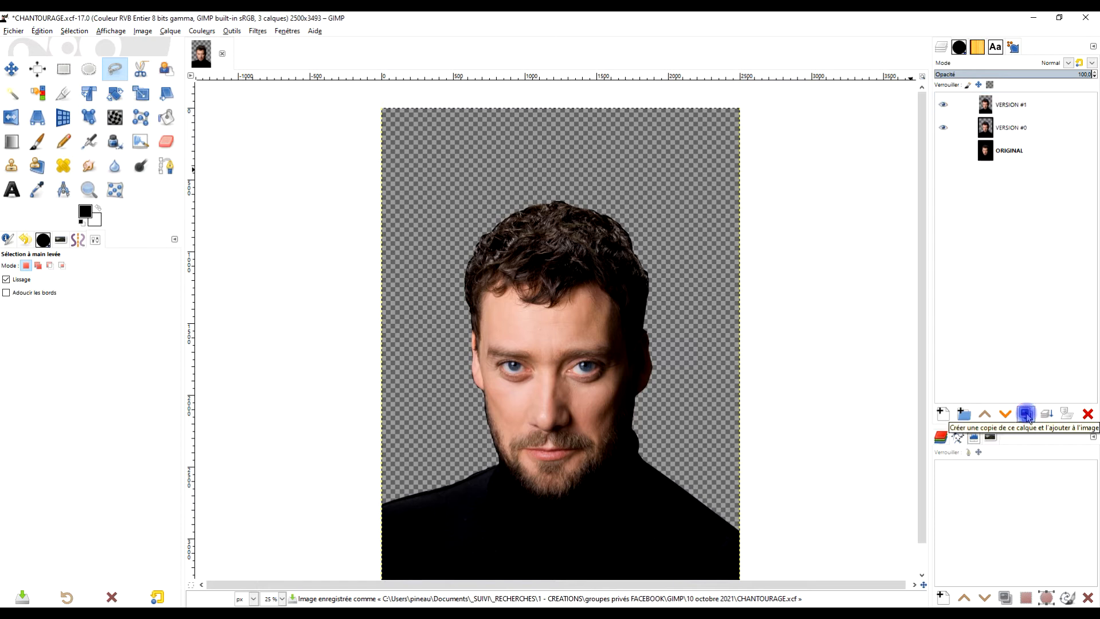
left_click(1024, 107)
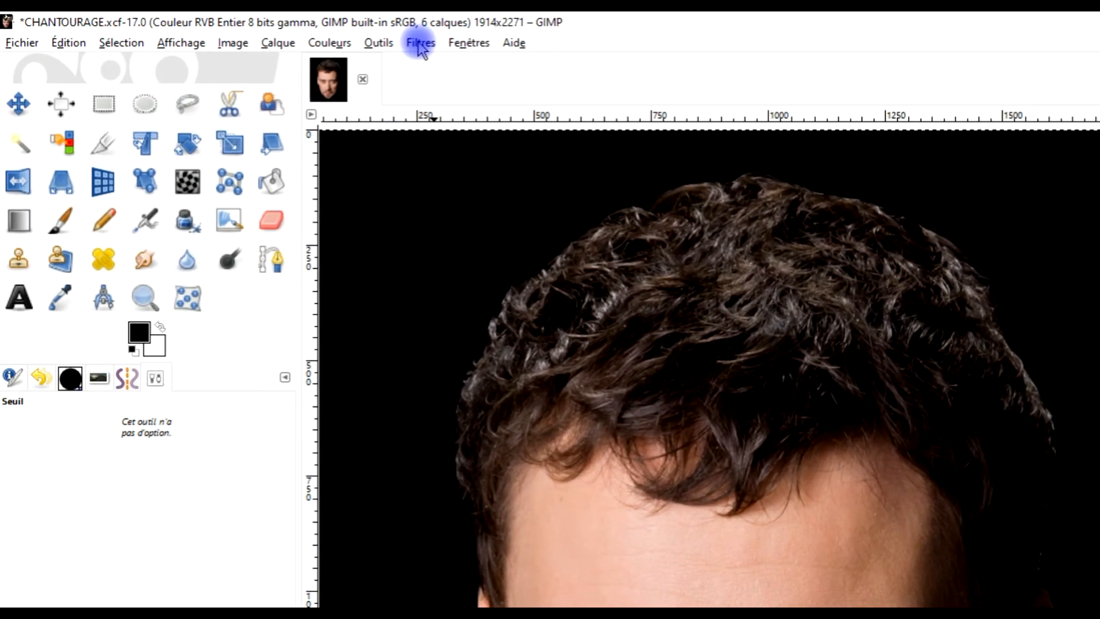
Step: Apply a Gaussian blur of size 3.93 in X and Y to the portrait layer to soften the hair detail
left_click(420, 43)
mouse_move(462, 150)
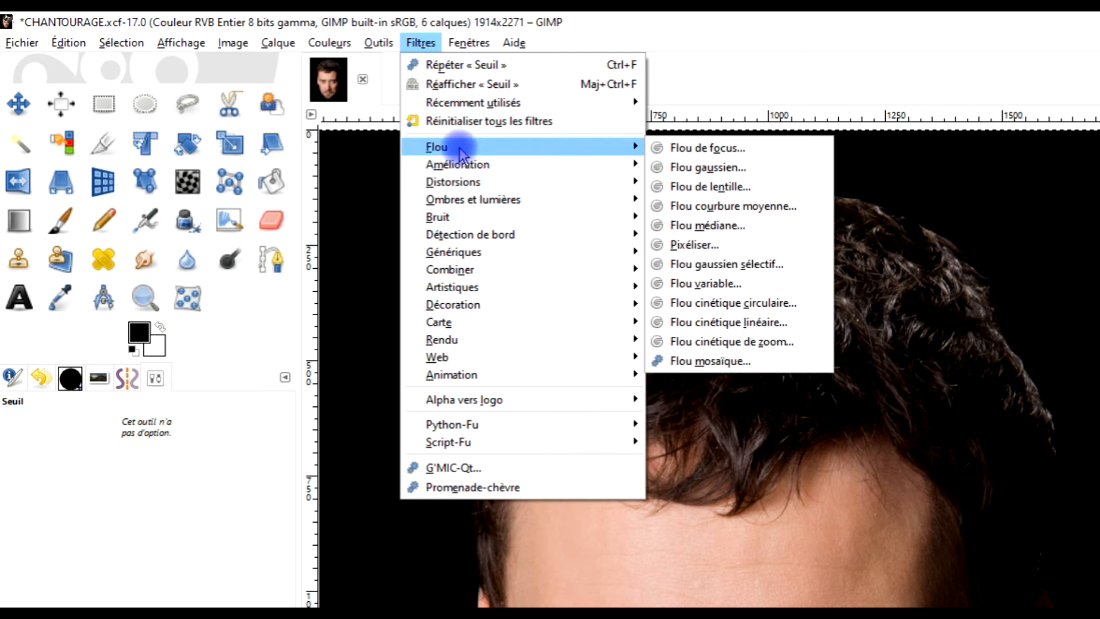
left_click(703, 168)
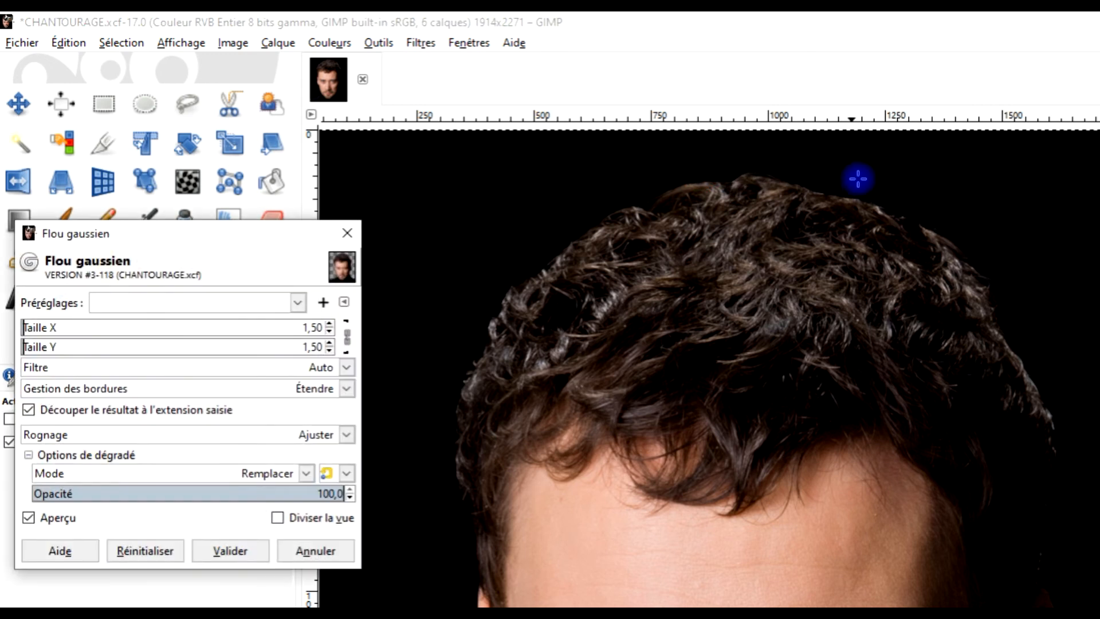
left_click(35, 325)
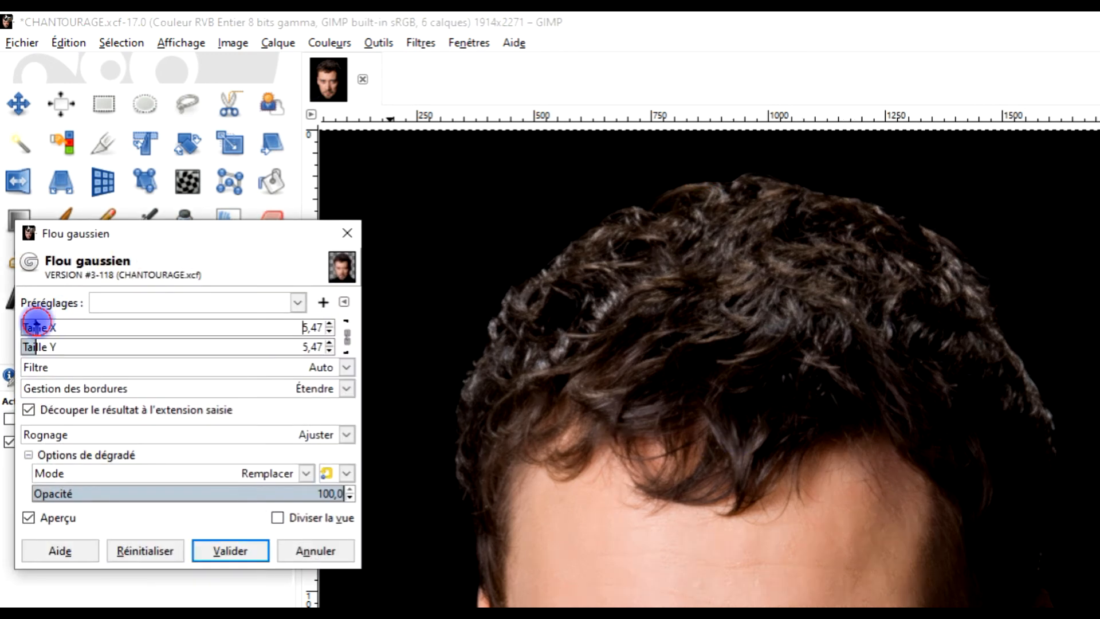
left_click_drag(35, 323, 32, 325)
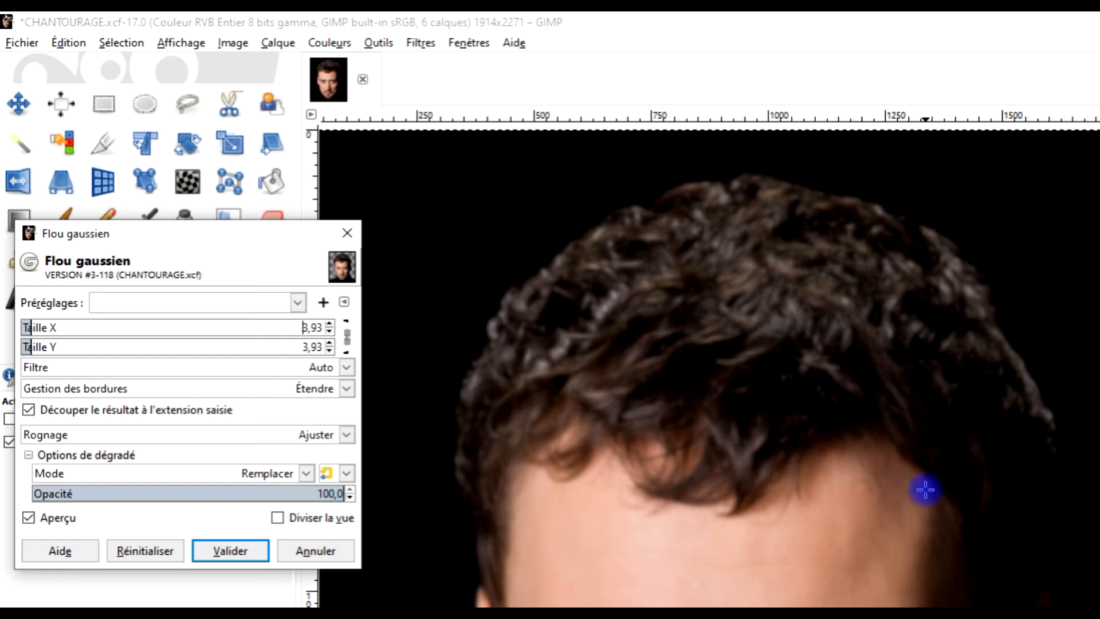
left_click(222, 550)
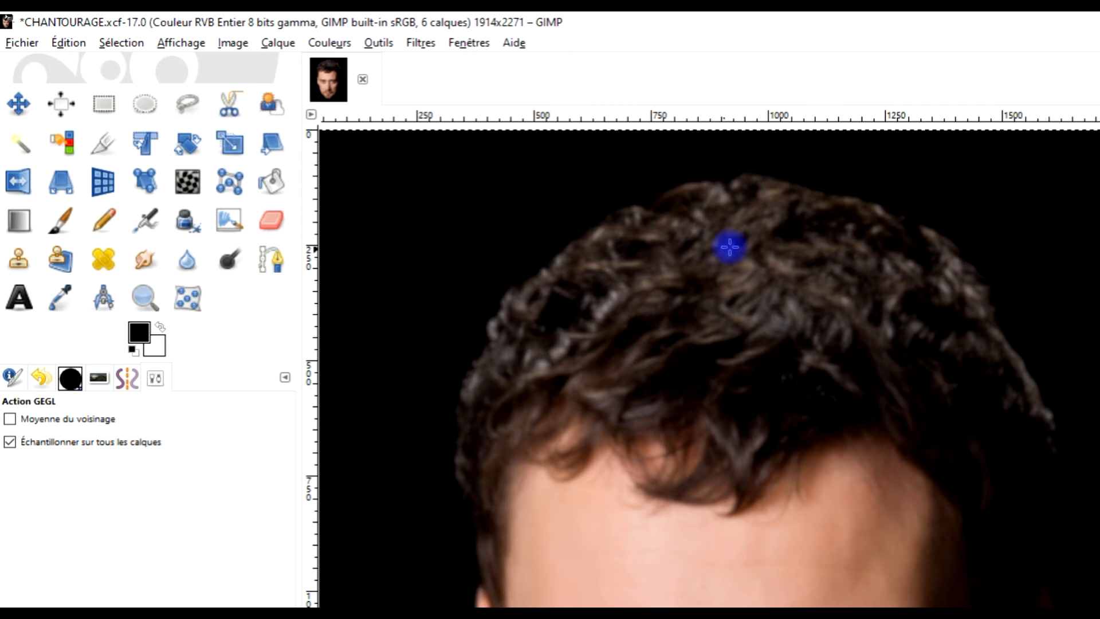
left_click(421, 42)
mouse_move(523, 147)
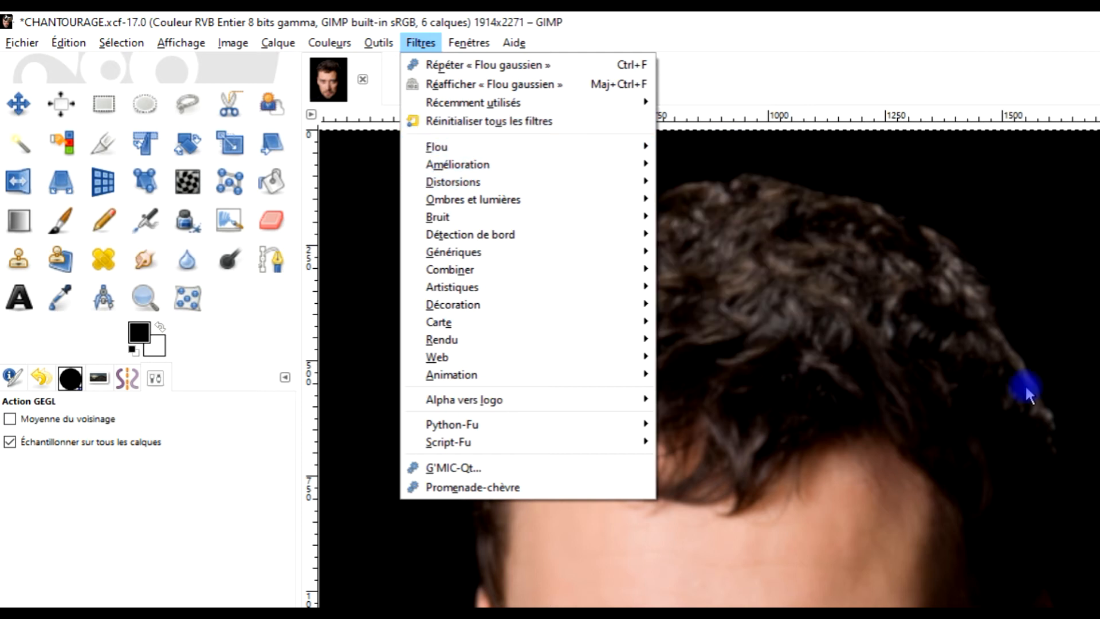
key("Escape")
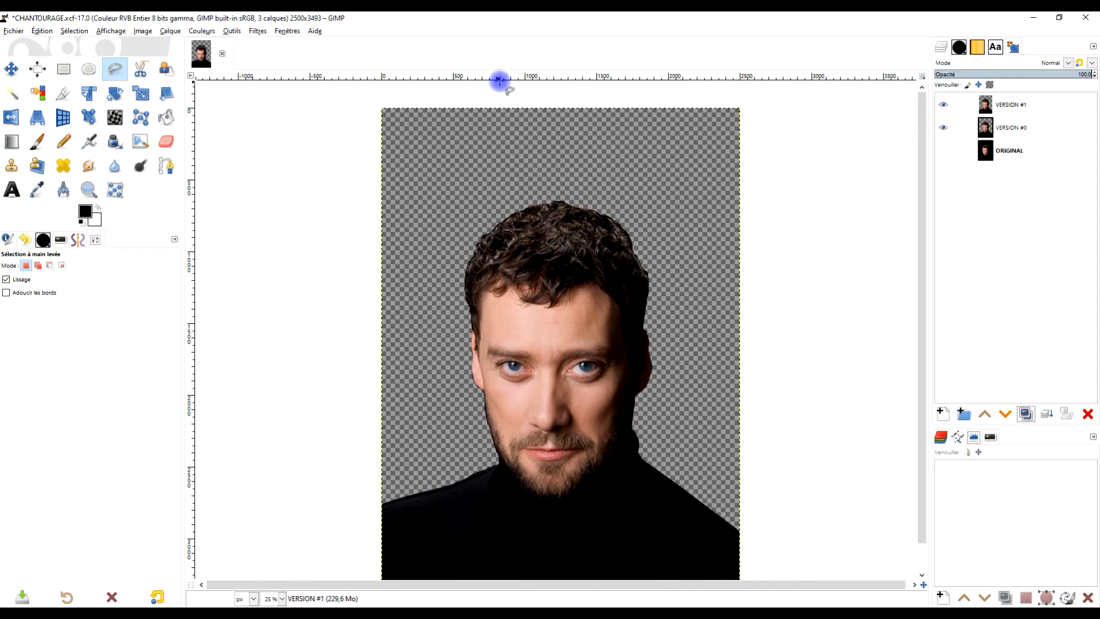
Step: Start a threshold adjustment on the VERSION #1 layer
left_click(201, 31)
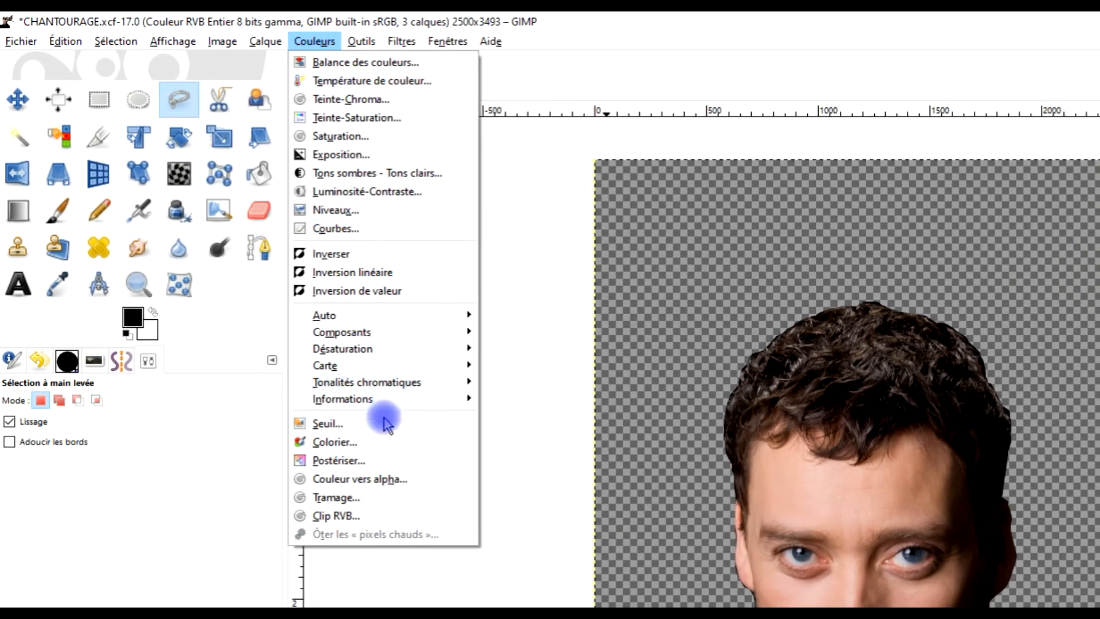
left_click(399, 431)
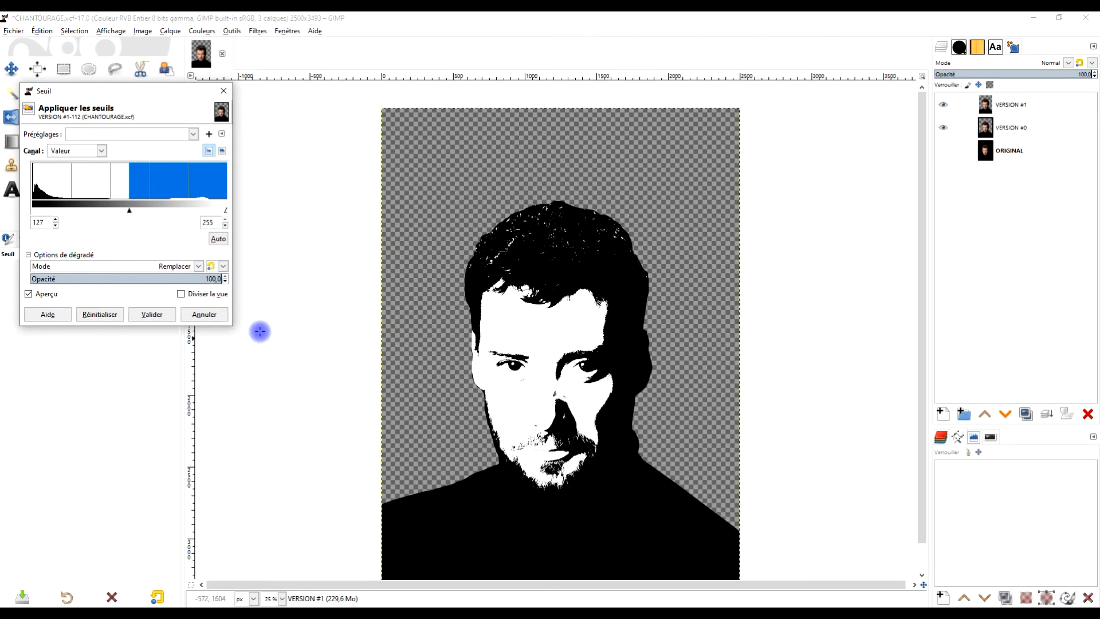
left_click_drag(135, 213, 155, 217)
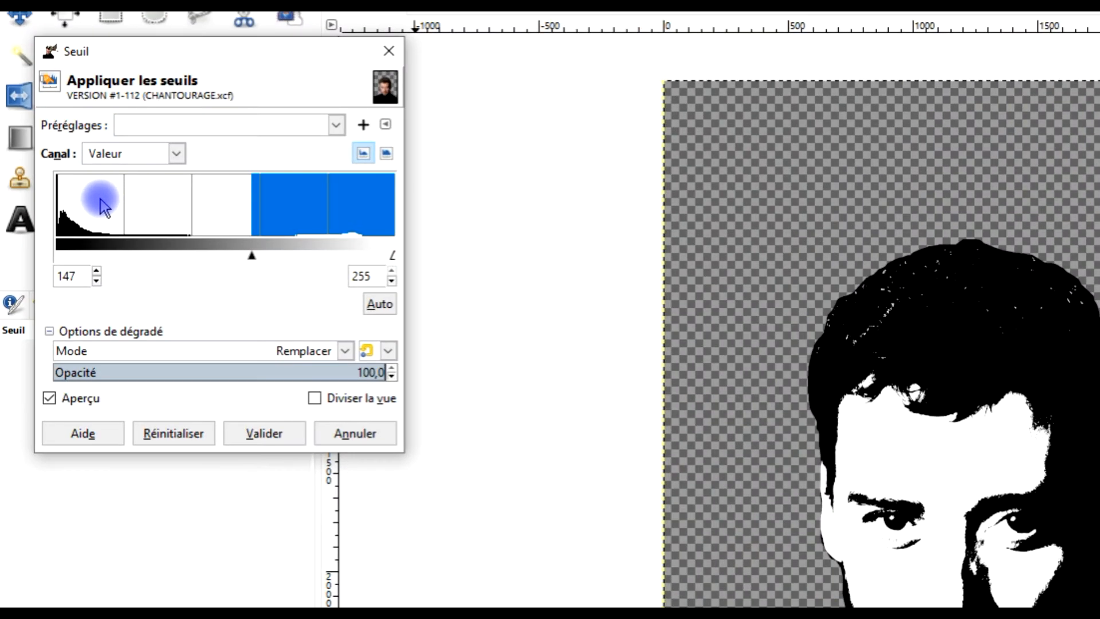
left_click_drag(56, 181, 76, 183)
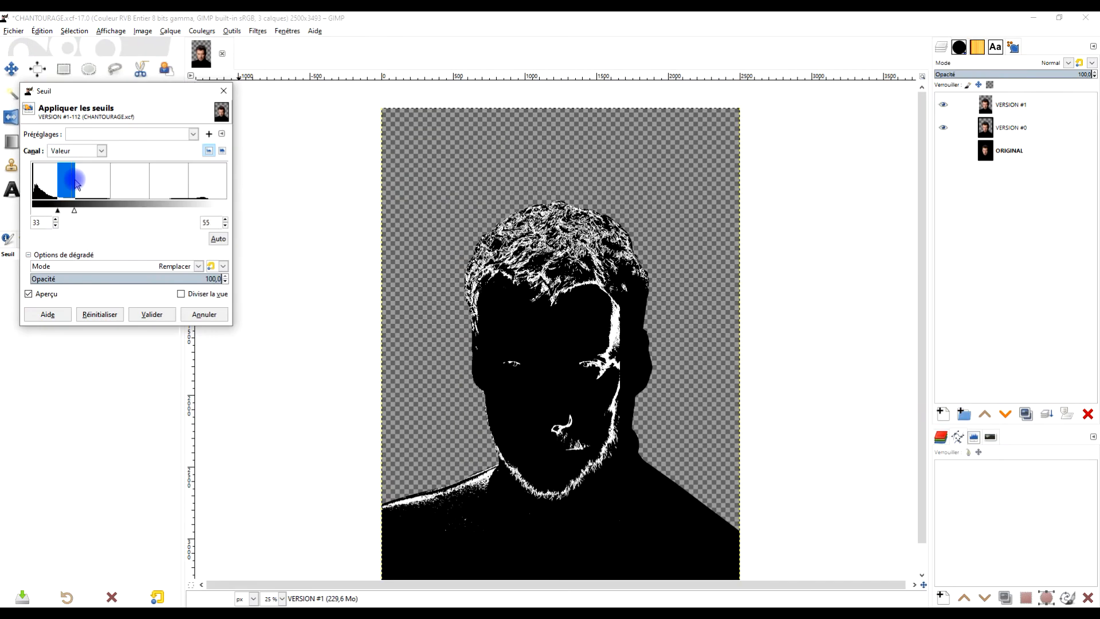
left_click_drag(75, 213, 105, 215)
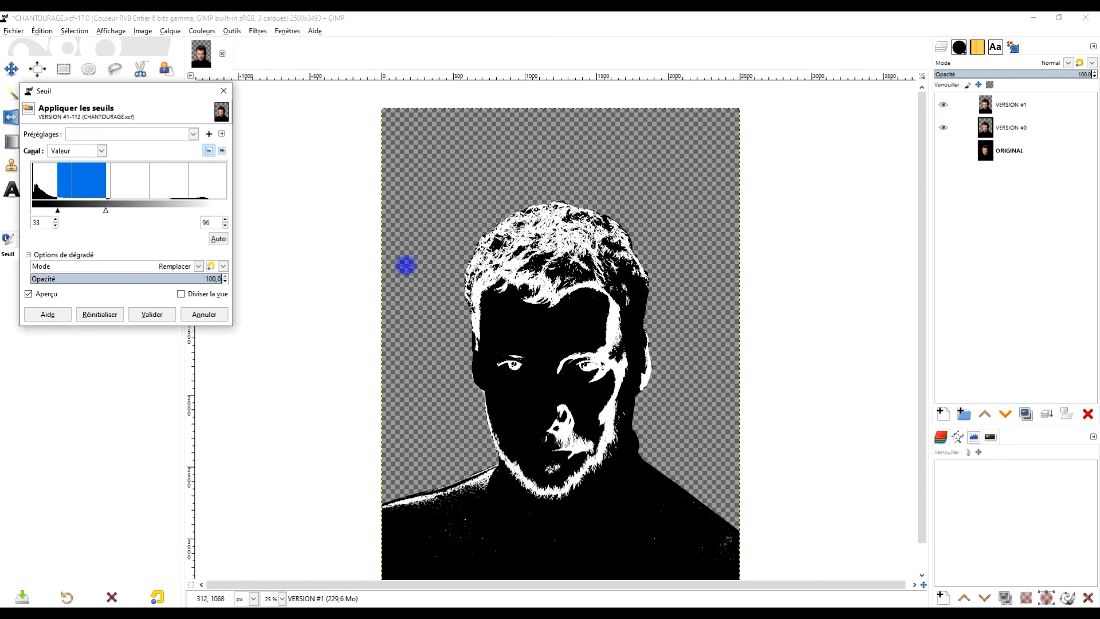
left_click(100, 314)
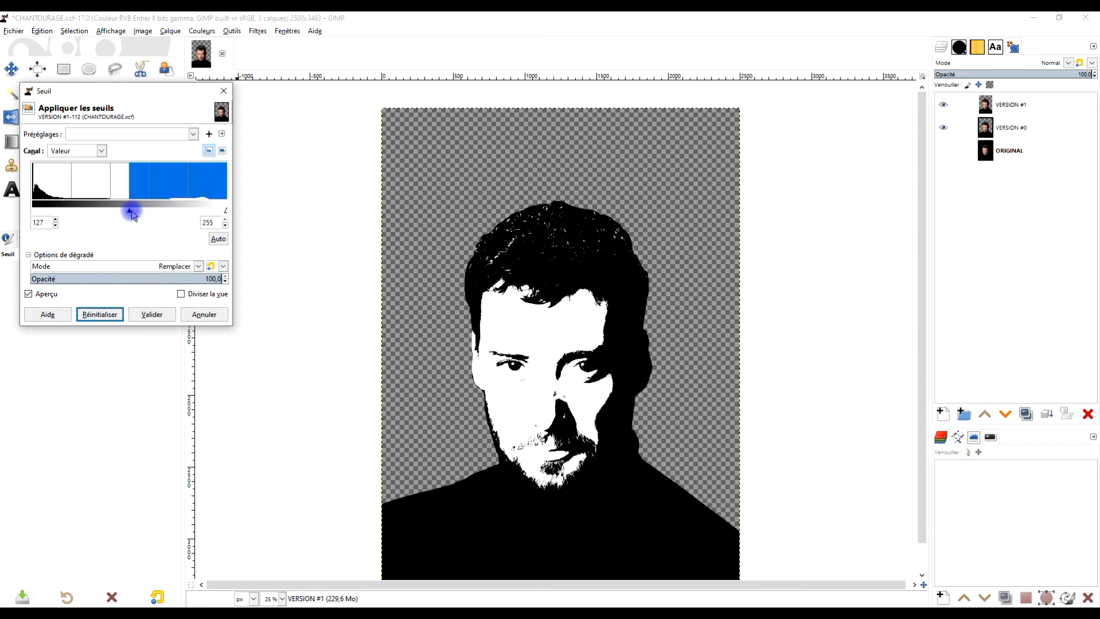
Step: Apply the threshold to the VERSION #1 layer with a range of 160 to 255
left_click_drag(135, 213, 148, 215)
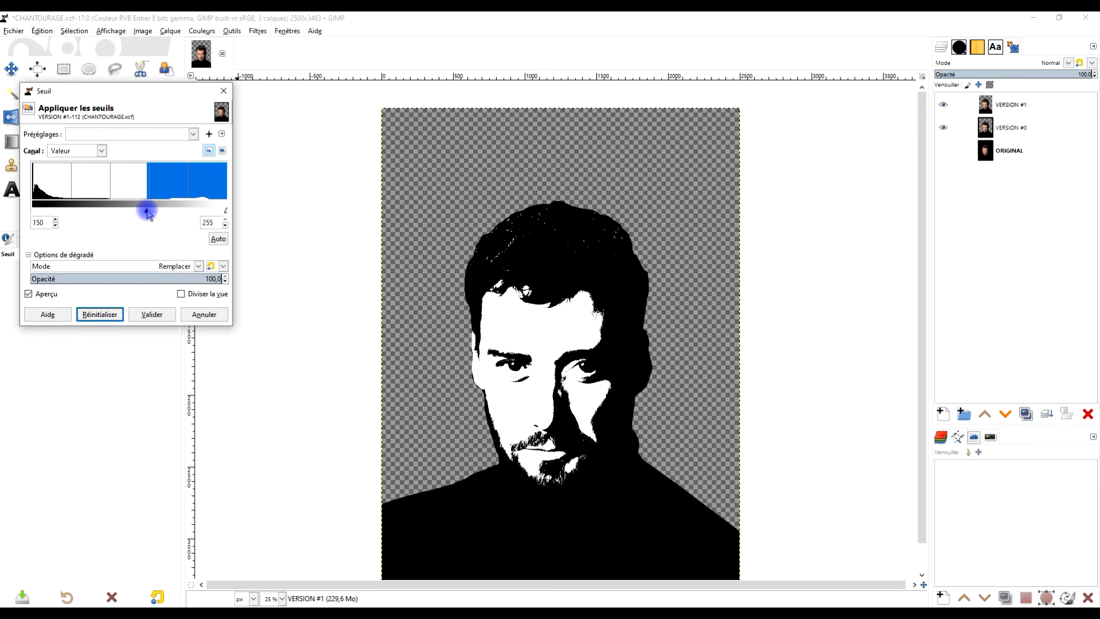
mouse_move(146, 213)
left_mouse_down()
mouse_move(133, 214)
mouse_move(155, 217)
left_mouse_up()
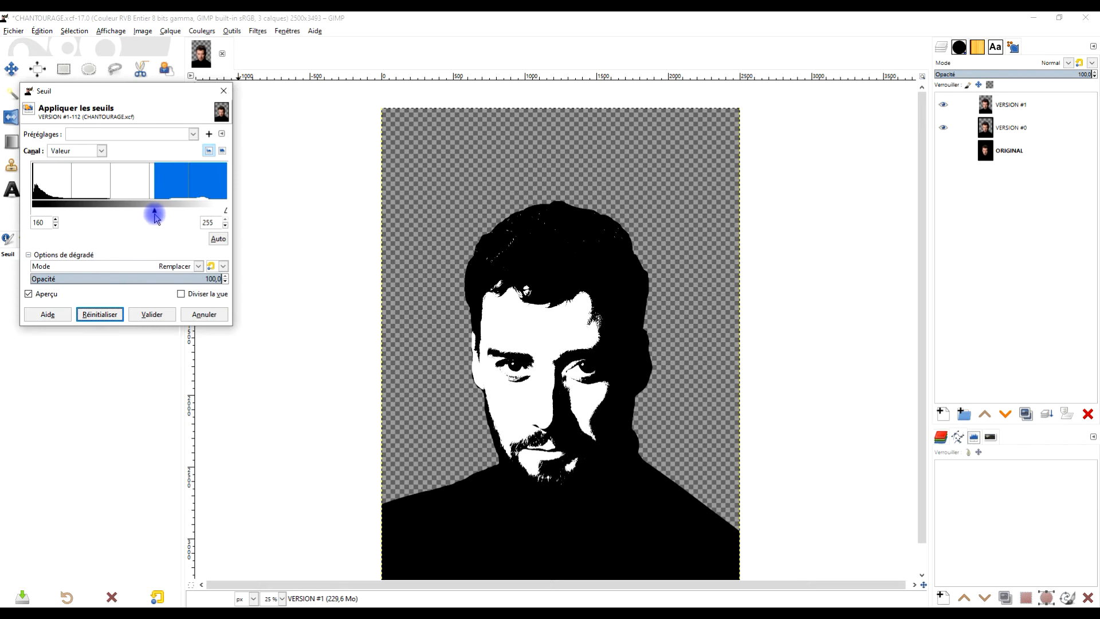
left_click(153, 315)
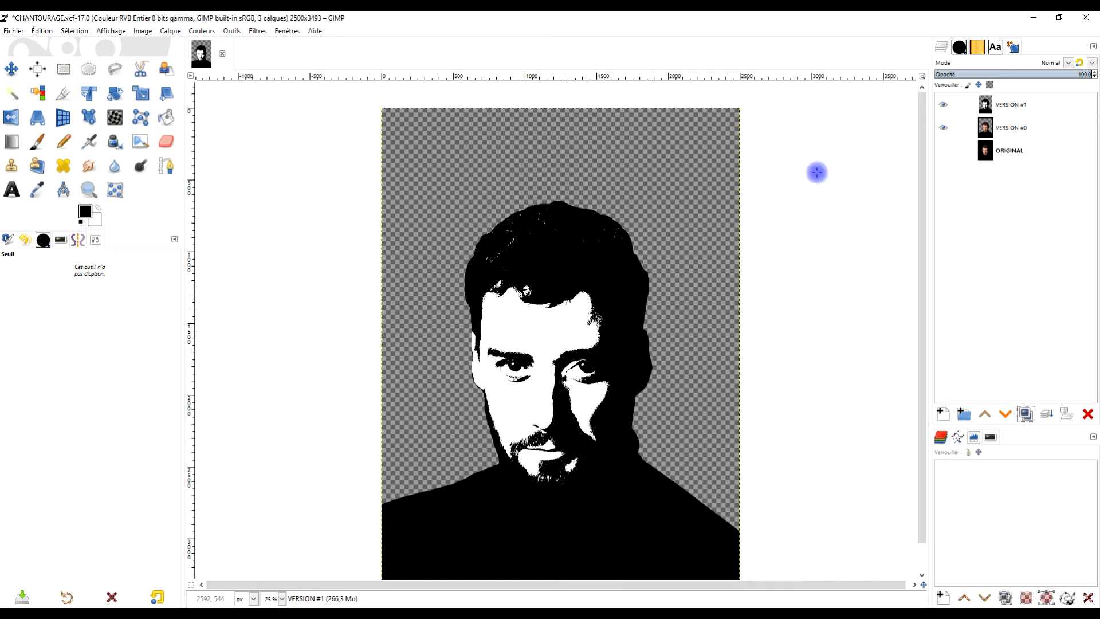
Step: Duplicate the VERSION #0 layer and move the copy to the top of the layer stack
left_click(986, 129)
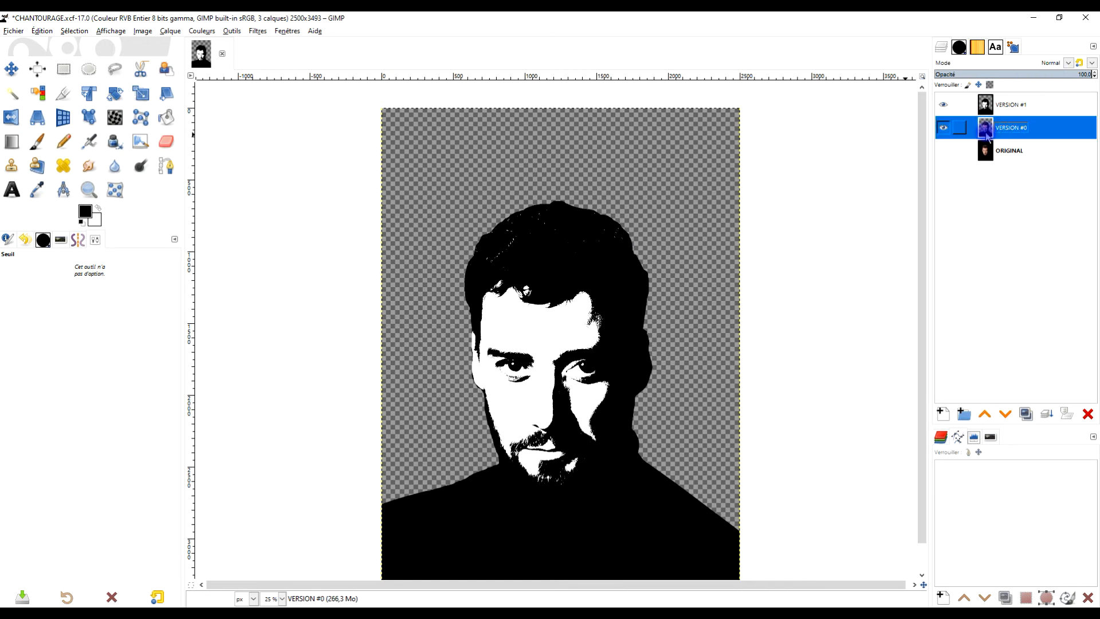
left_click(1040, 389)
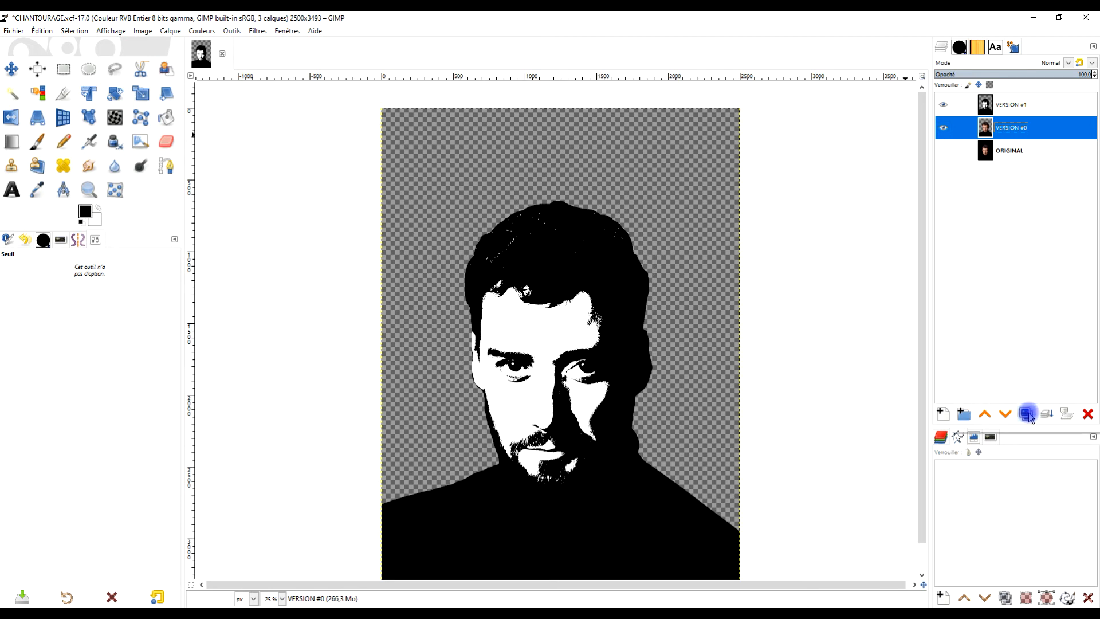
key("shift+ctrl+d")
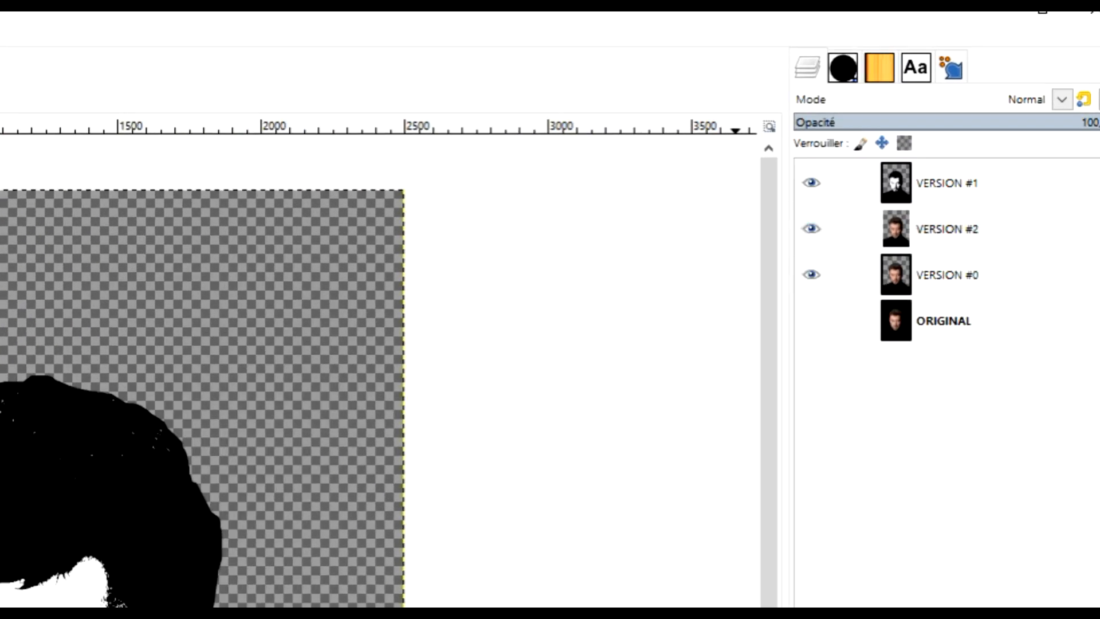
left_click_drag(982, 232, 933, 166)
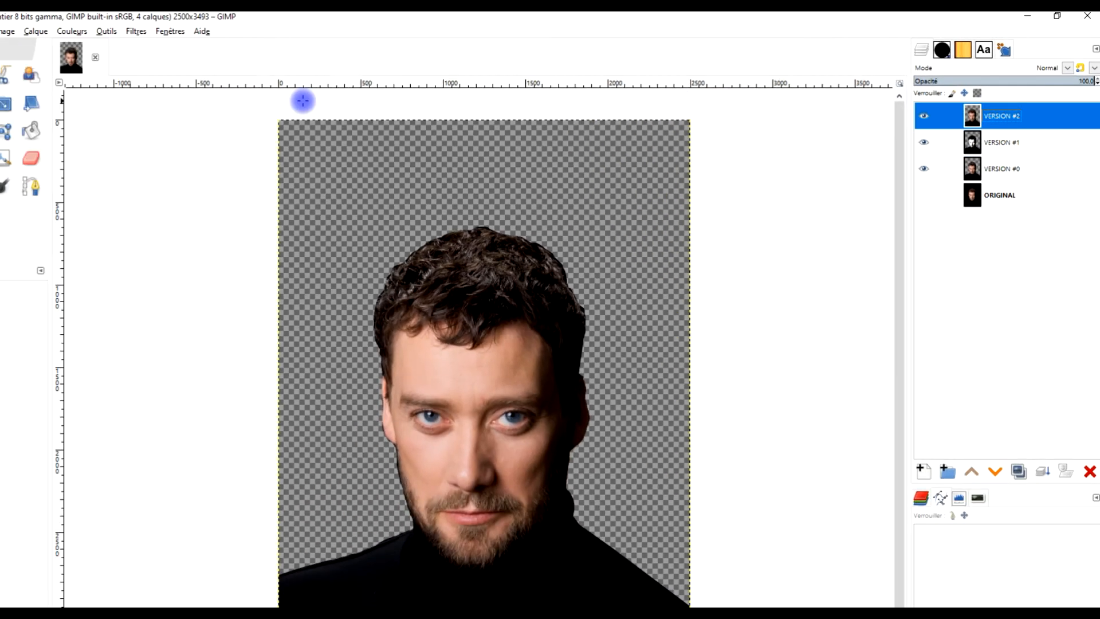
Step: Apply a threshold with a range of 56 to 255 to the VERSION #2 layer to bring out the hair detail
left_click(197, 31)
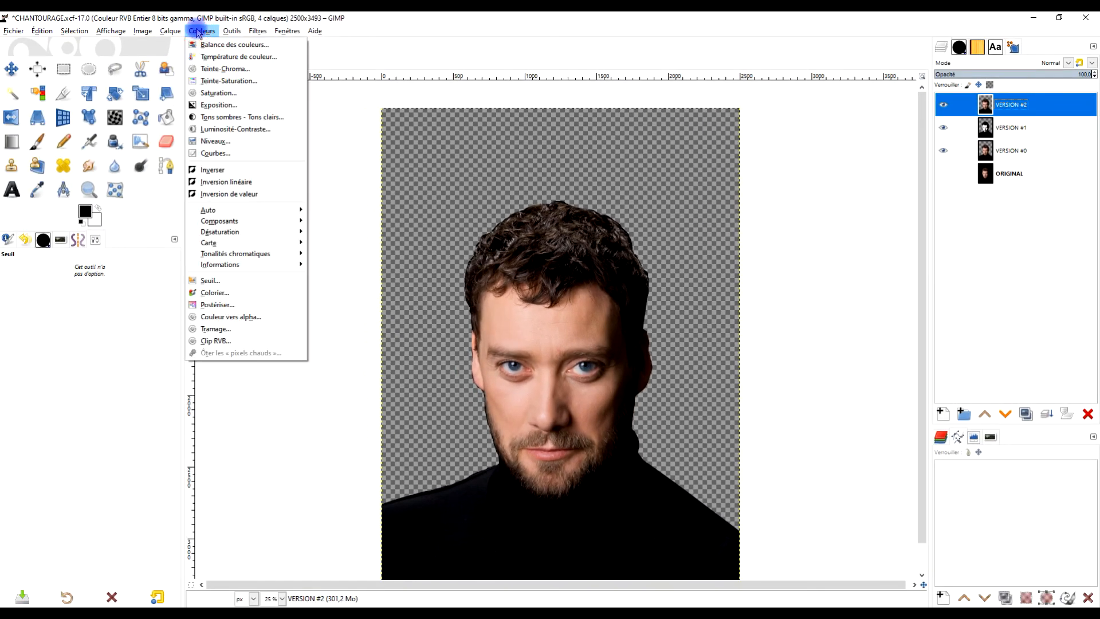
left_click(211, 280)
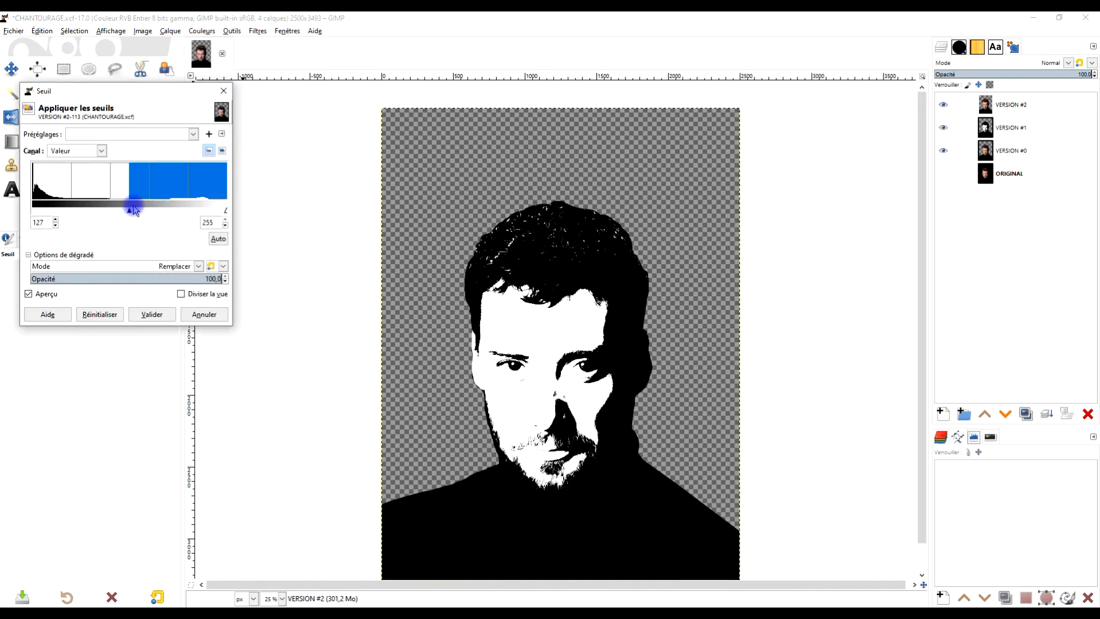
left_click_drag(131, 212, 89, 210)
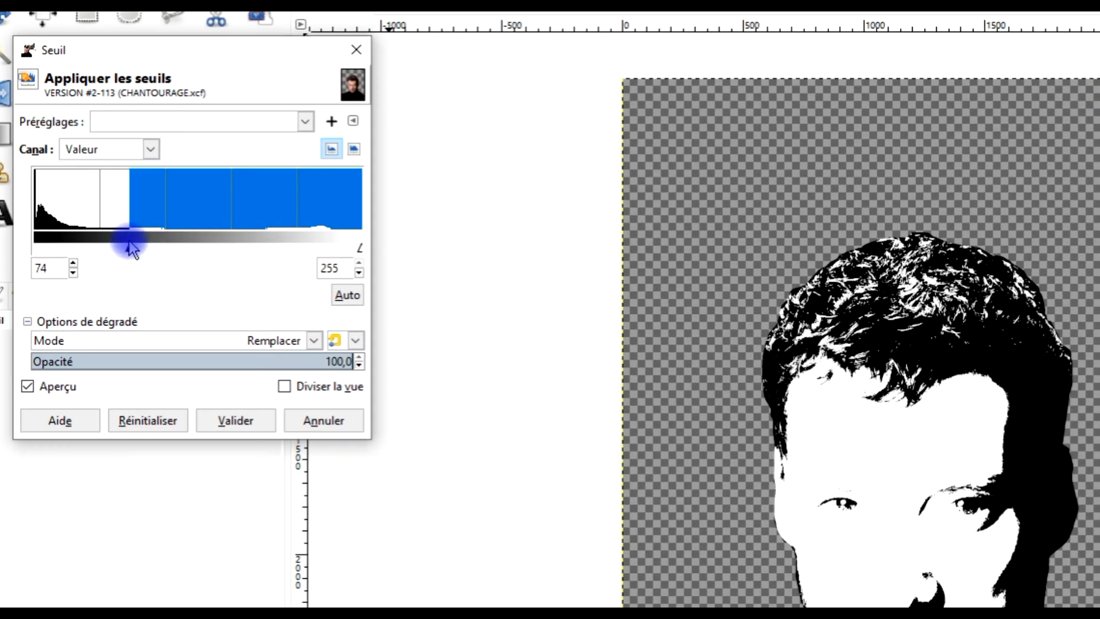
left_click_drag(132, 249, 98, 246)
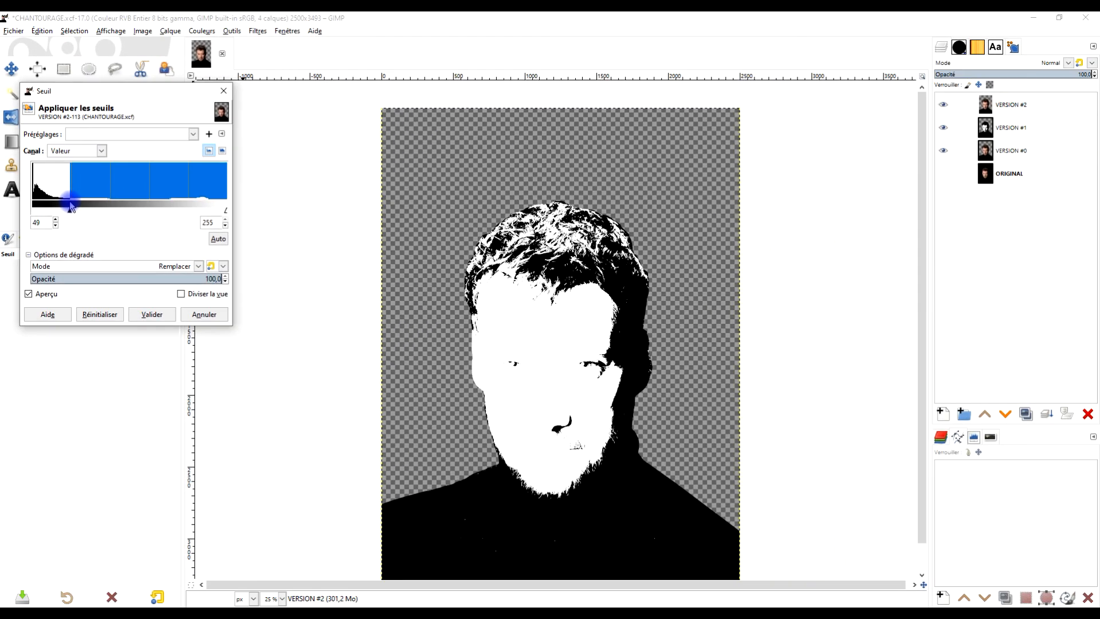
left_click_drag(75, 207, 74, 207)
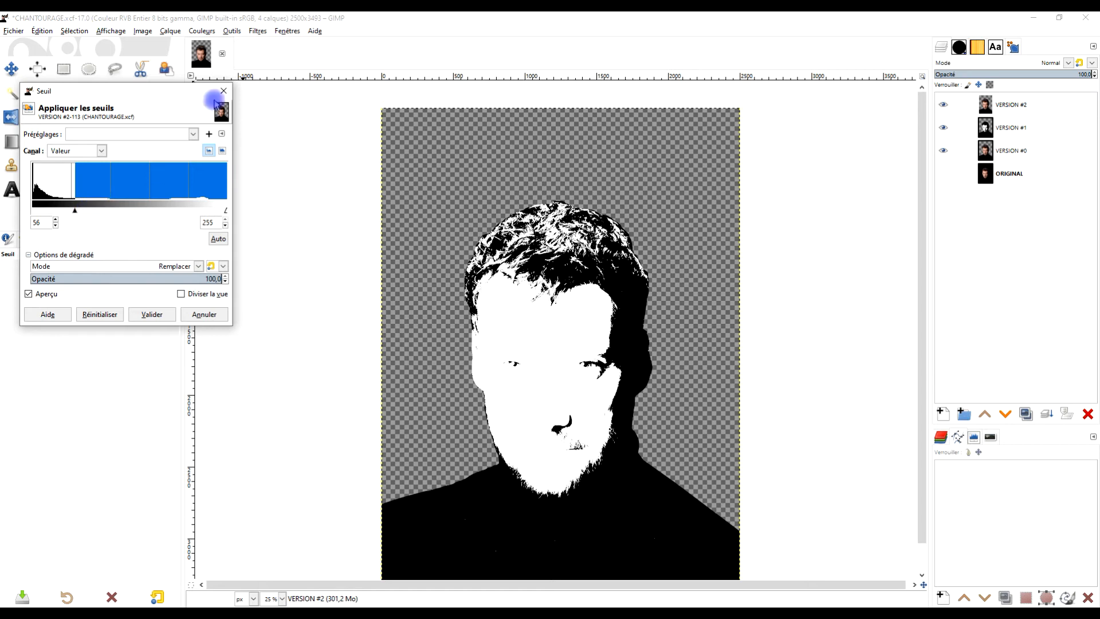
left_click(149, 315)
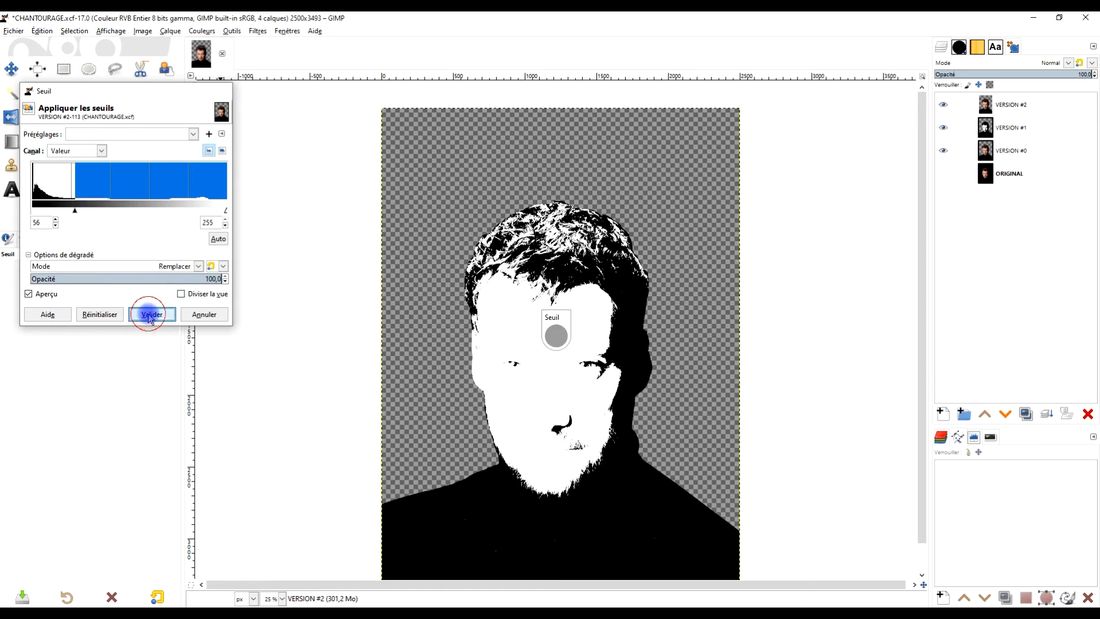
Step: Add a black, fully transparent layer mask to the VERSION #2 layer
right_click(986, 107)
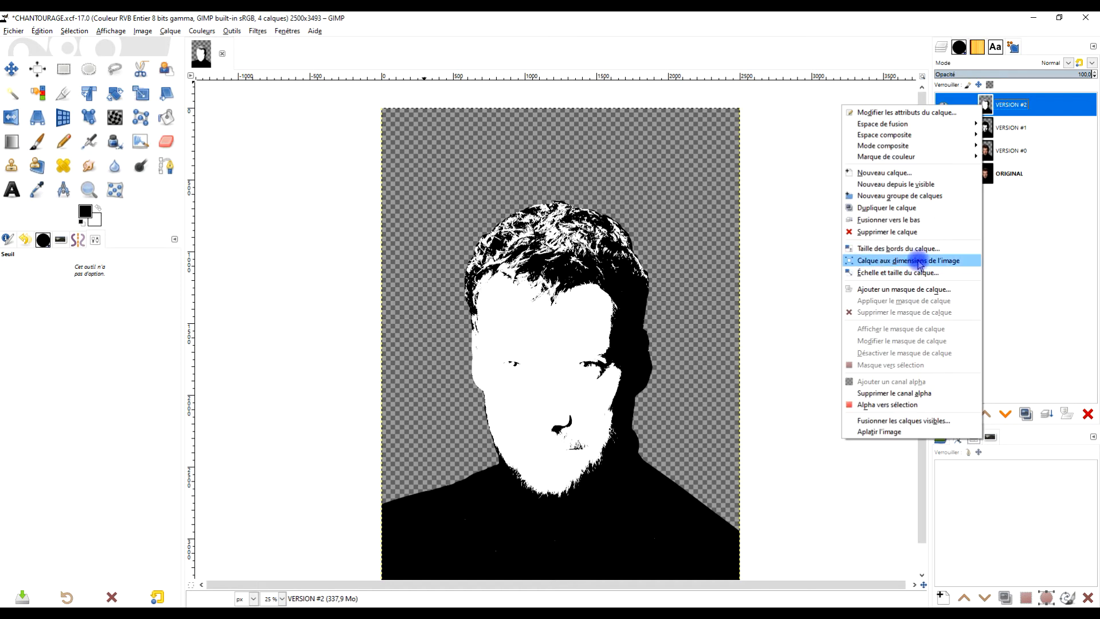
left_click(914, 290)
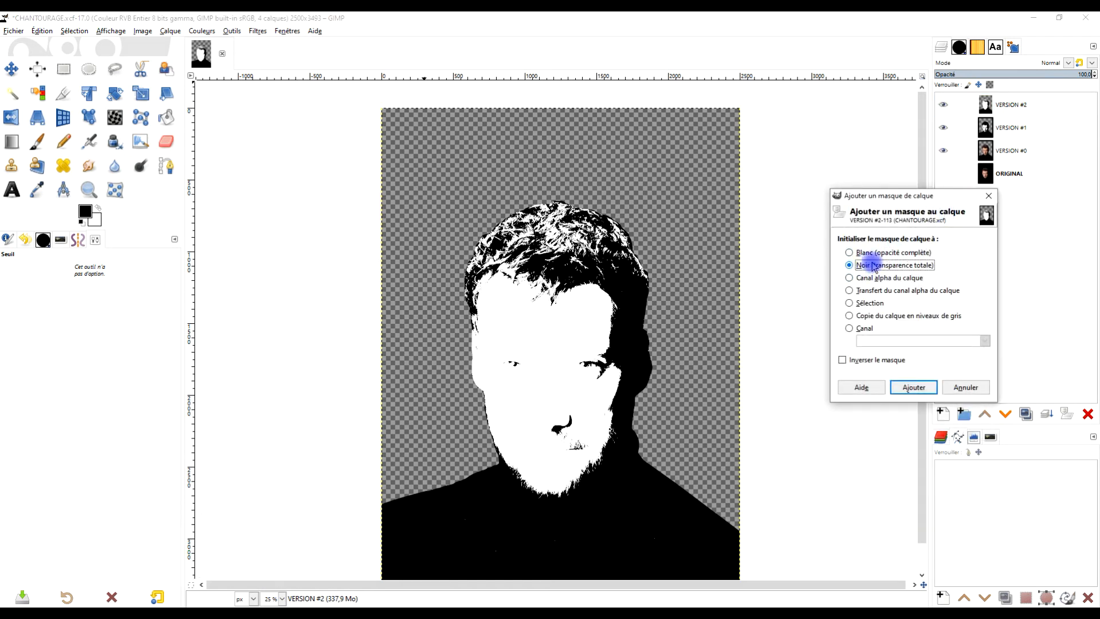
left_click(913, 387)
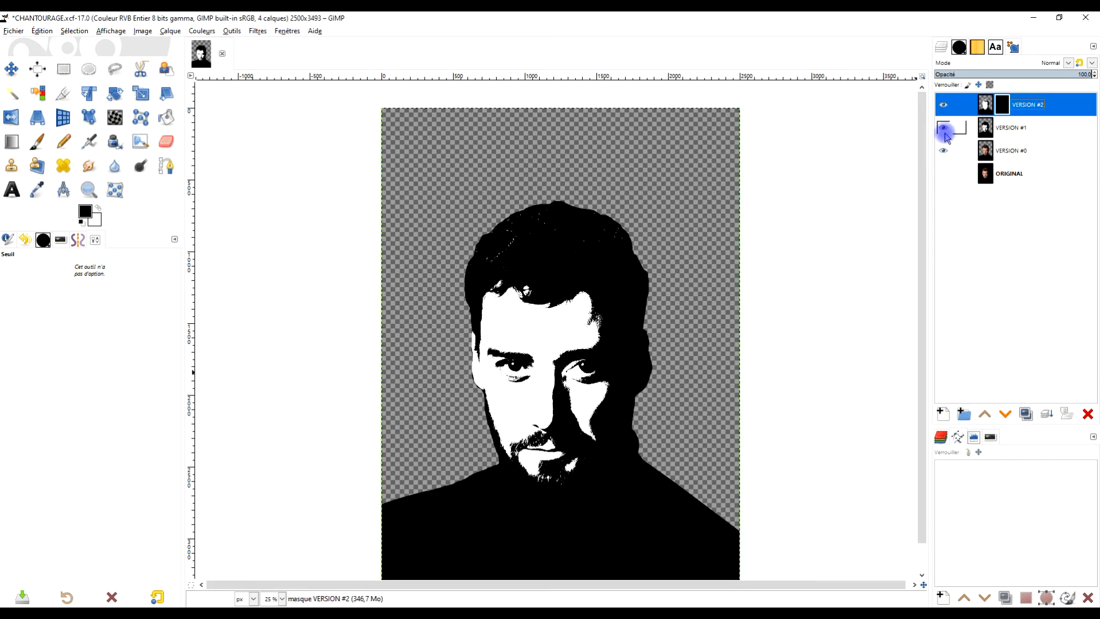
Step: Choose the Paintbrush with white as the foreground colour and make the VERSION #2 layer mask active
scroll(542, 249, "up", 2)
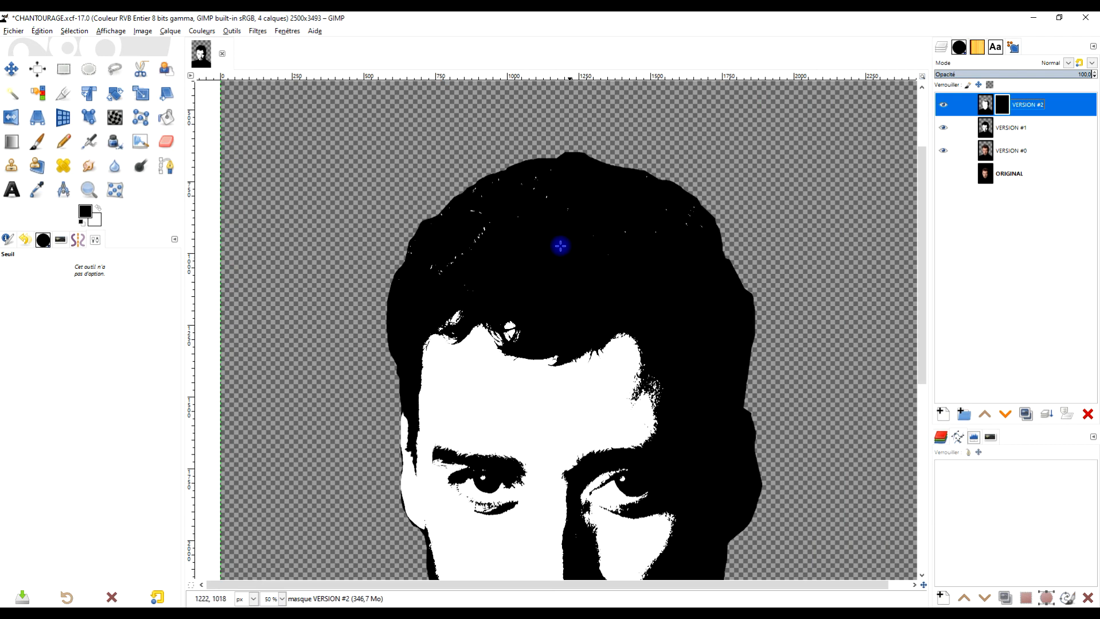
scroll(547, 248, "down", 2)
scroll(527, 238, "up", 2)
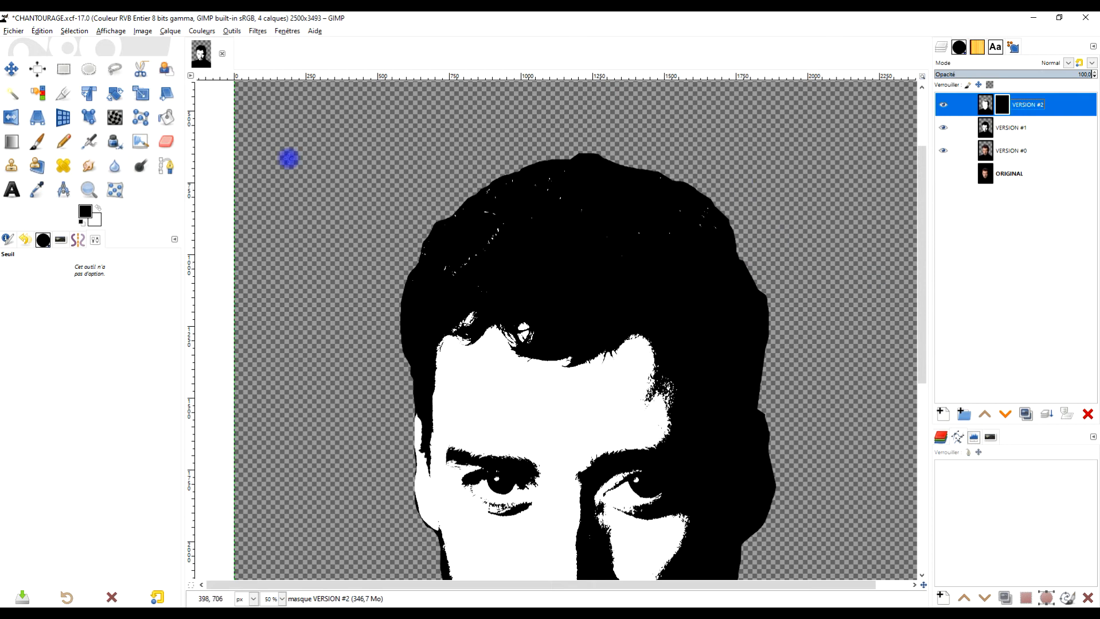
left_click(35, 143)
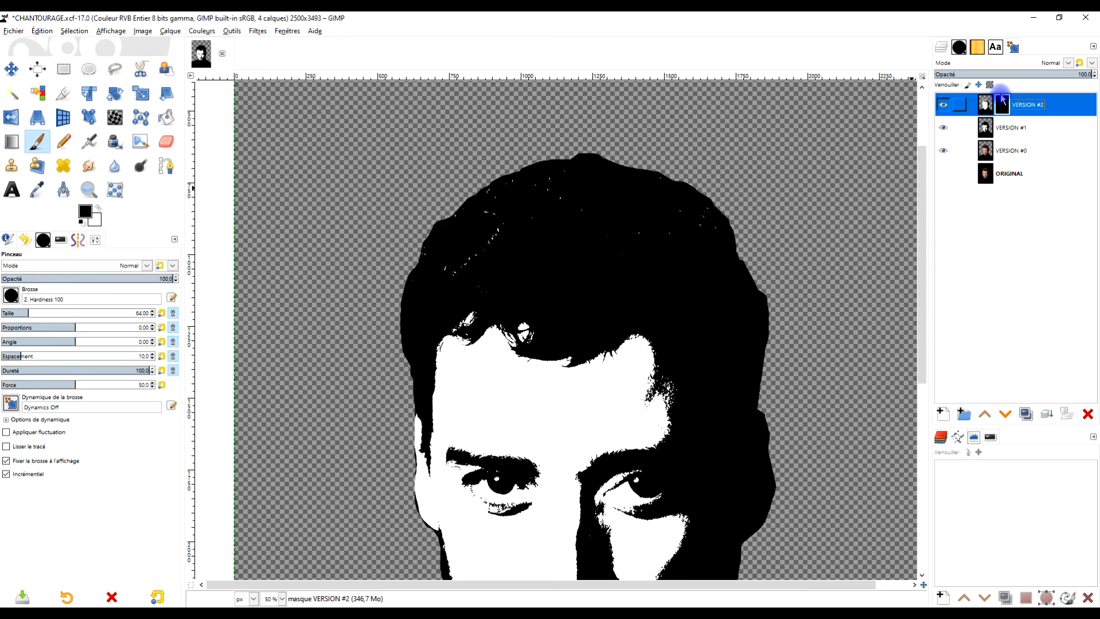
left_click(33, 143)
left_click(104, 217)
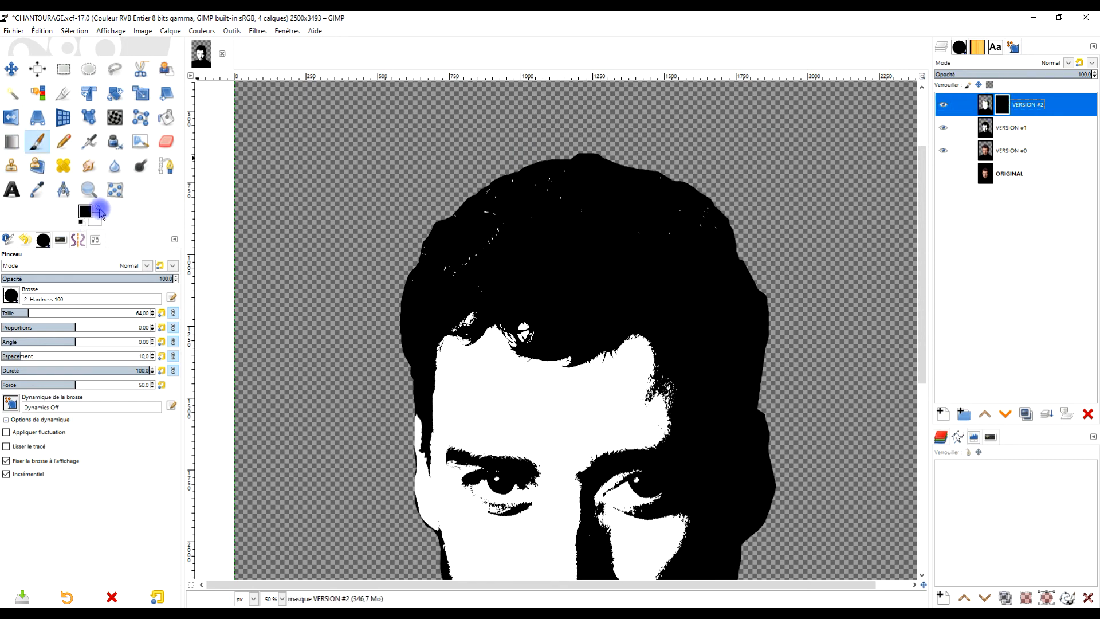
left_click(1006, 102)
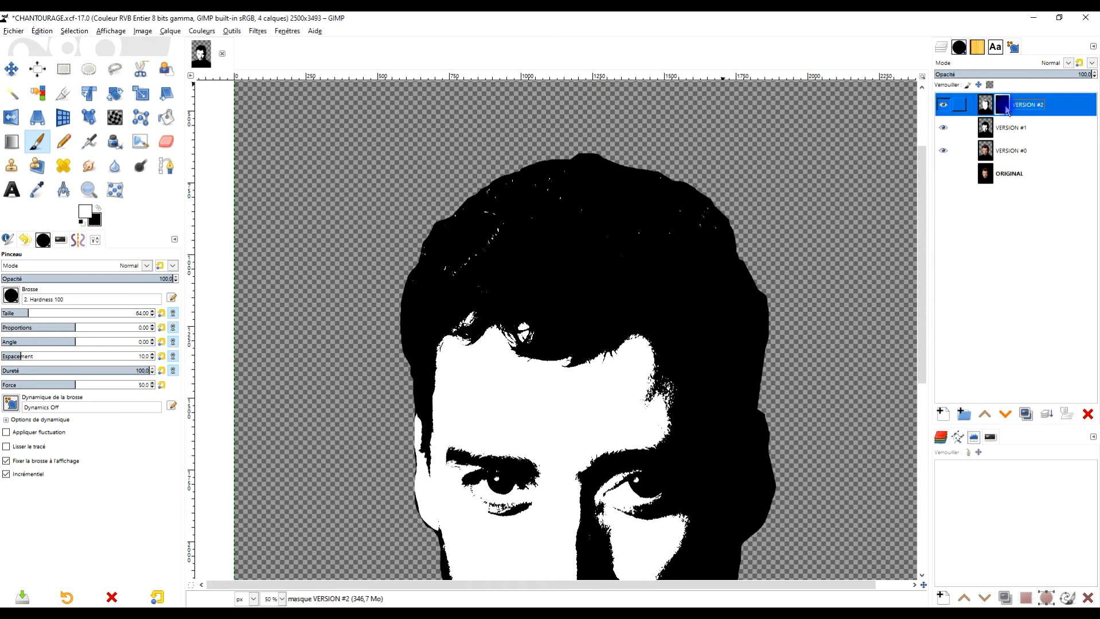
Step: Set the Paintbrush size to 114
key("1")
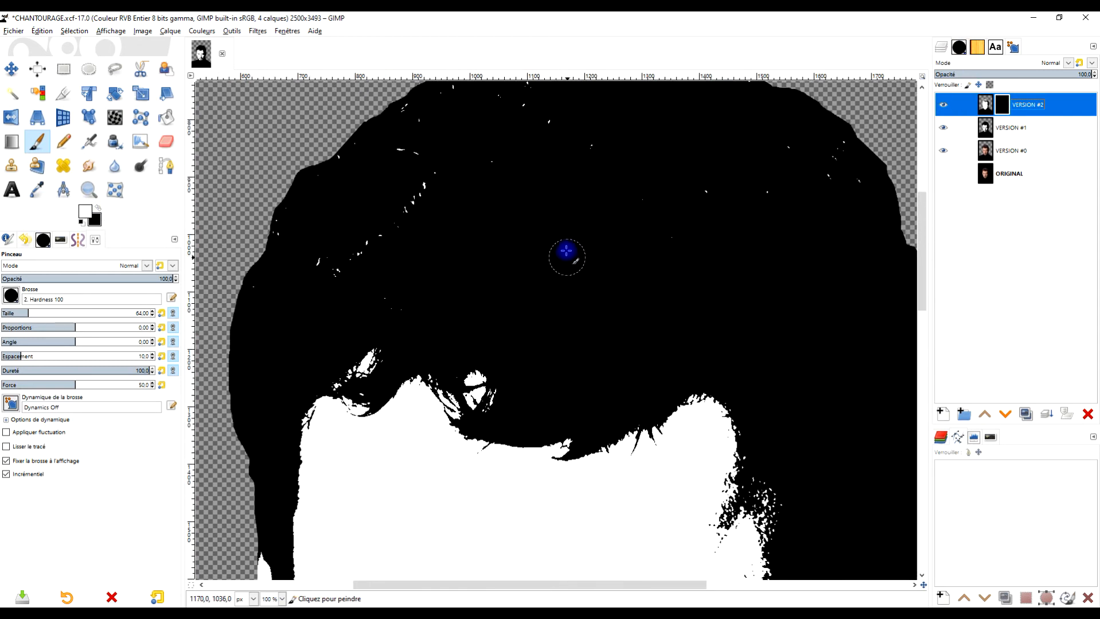
key("minus")
left_click(46, 283)
left_click_drag(40, 314, 61, 309)
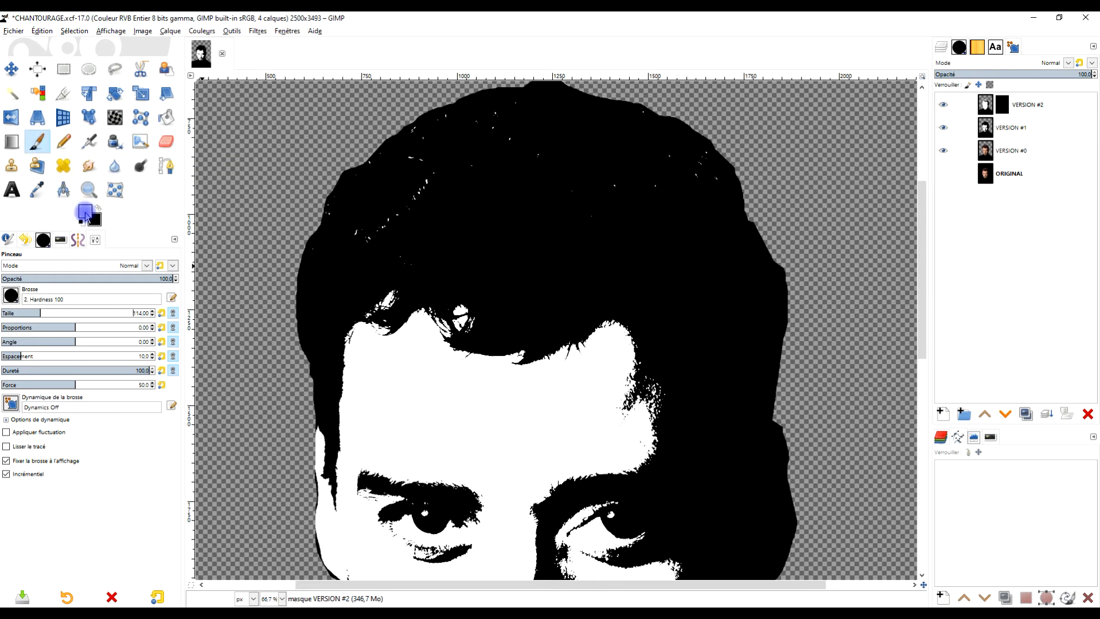
left_click(11, 296)
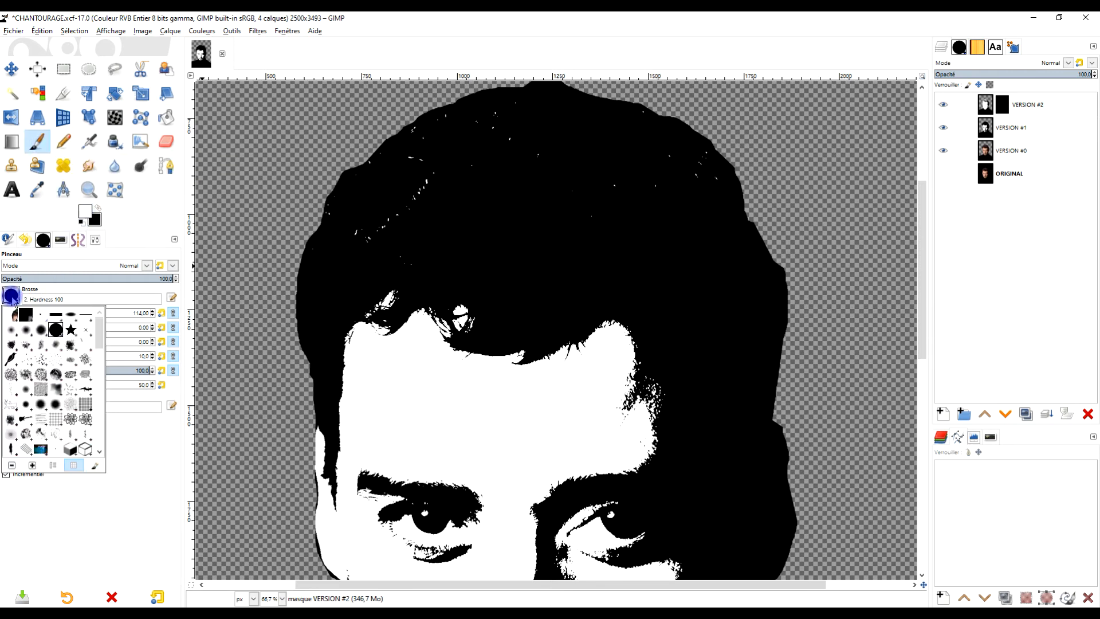
left_click(151, 218)
Step: Paint white on the VERSION #2 mask over the crown of the head to reveal the hair highlights
key("1")
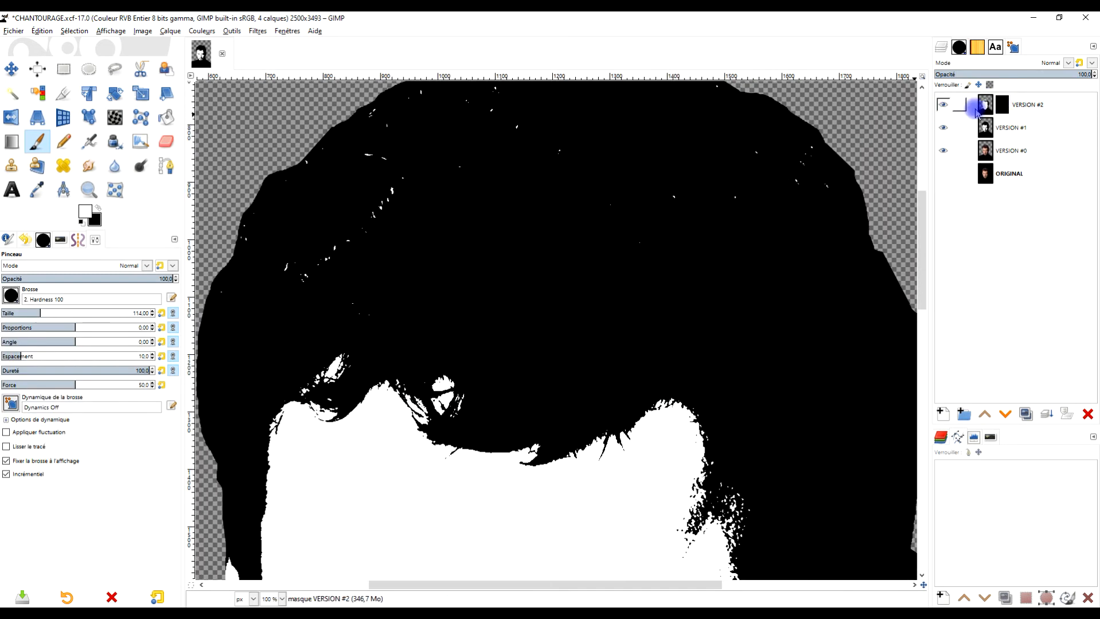
mouse_move(399, 186)
left_mouse_down()
mouse_move(449, 156)
mouse_move(368, 165)
mouse_move(365, 145)
mouse_move(263, 184)
mouse_move(248, 228)
mouse_move(307, 253)
mouse_move(226, 304)
mouse_move(358, 228)
mouse_move(422, 243)
left_mouse_up()
scroll(399, 204, "down", 2, "ctrl")
mouse_move(437, 192)
left_mouse_down()
mouse_move(508, 157)
mouse_move(556, 154)
mouse_move(704, 326)
mouse_move(700, 238)
mouse_move(618, 270)
mouse_move(400, 238)
mouse_move(276, 349)
mouse_move(294, 429)
mouse_move(301, 341)
mouse_move(405, 253)
mouse_move(449, 273)
mouse_move(504, 277)
mouse_move(507, 265)
left_mouse_up()
scroll(507, 264, "down", 1)
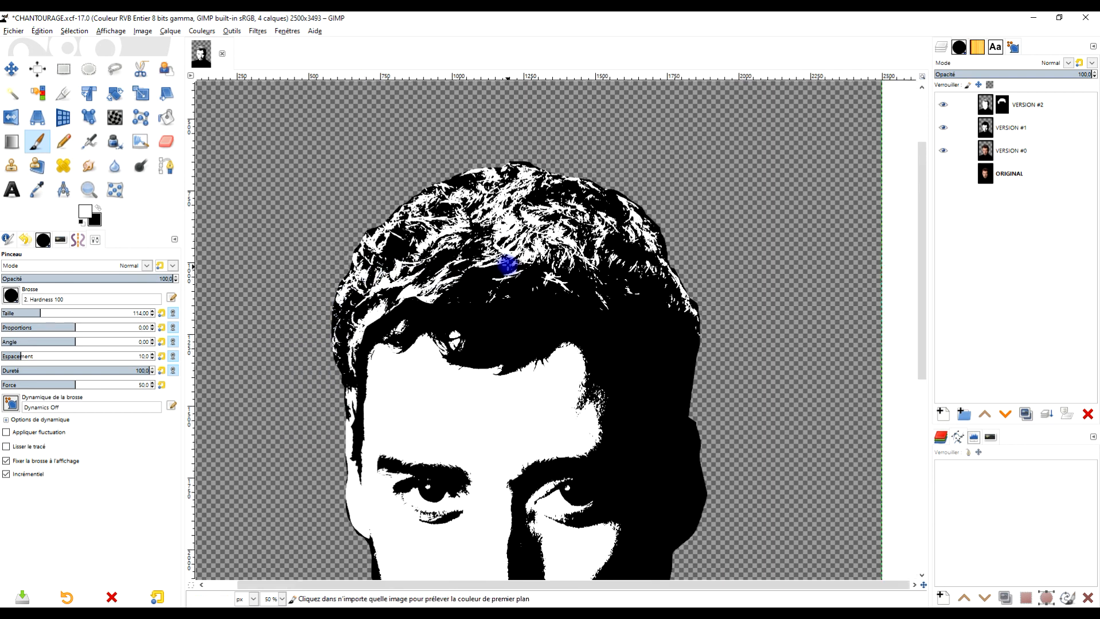
Step: Try to extend the white painting on the VERSION #2 mask down over the fringe and along the shaded hairline
scroll(507, 265, "up", 2)
mouse_move(337, 327)
left_mouse_down()
mouse_move(253, 358)
mouse_move(486, 287)
mouse_move(479, 326)
mouse_move(537, 347)
mouse_move(533, 377)
left_mouse_up()
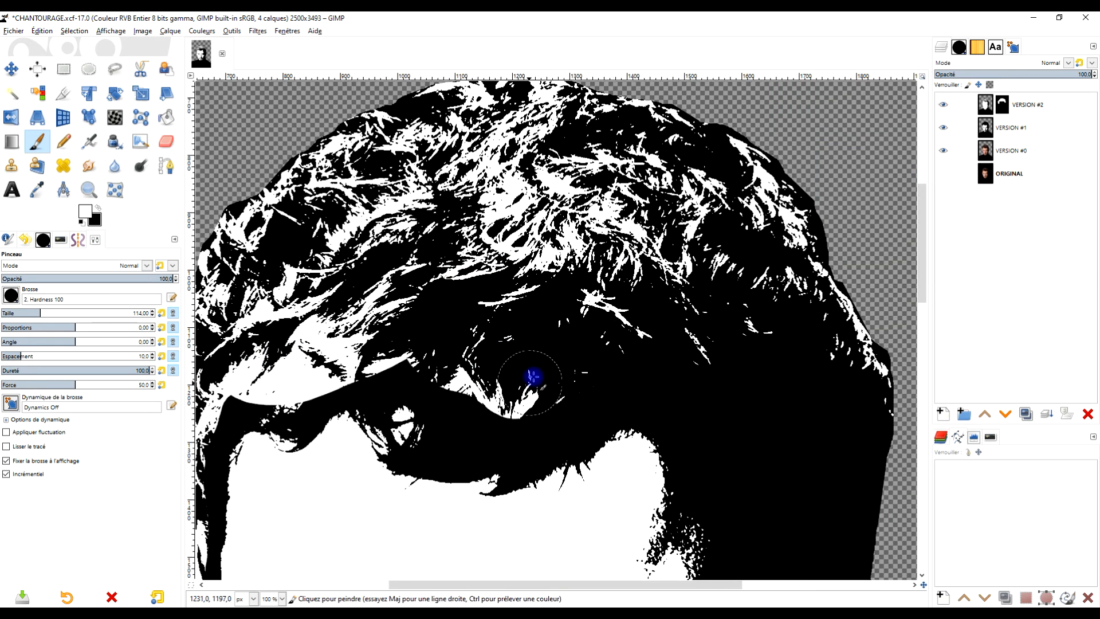
scroll(771, 316, "down", 1)
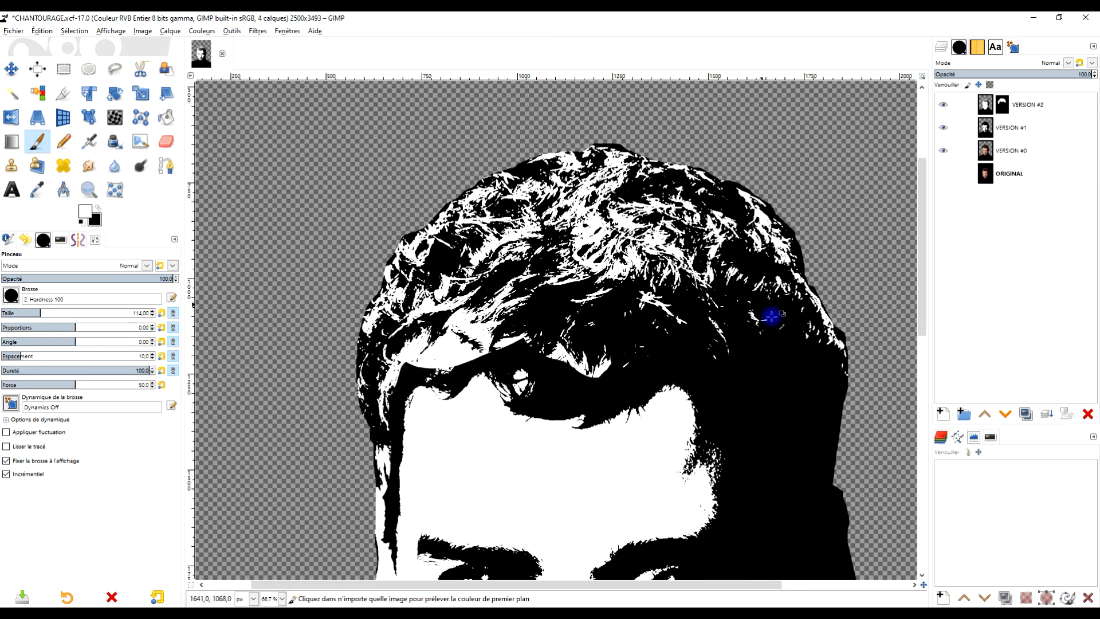
left_click_drag(771, 317, 695, 83)
scroll(715, 233, "down", 2)
left_click_drag(716, 221, 700, 292)
scroll(699, 293, "up", 1)
mouse_move(629, 198)
left_mouse_down()
mouse_move(656, 258)
mouse_move(604, 207)
mouse_move(527, 250)
left_mouse_up()
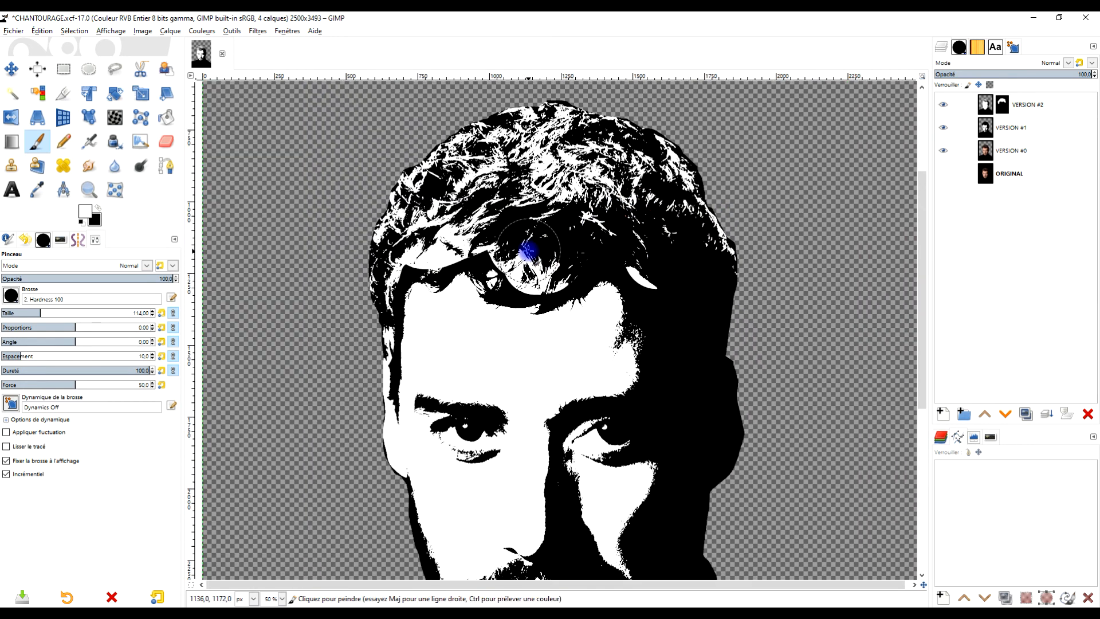
scroll(527, 251, "up", 2)
key("ctrl+z")
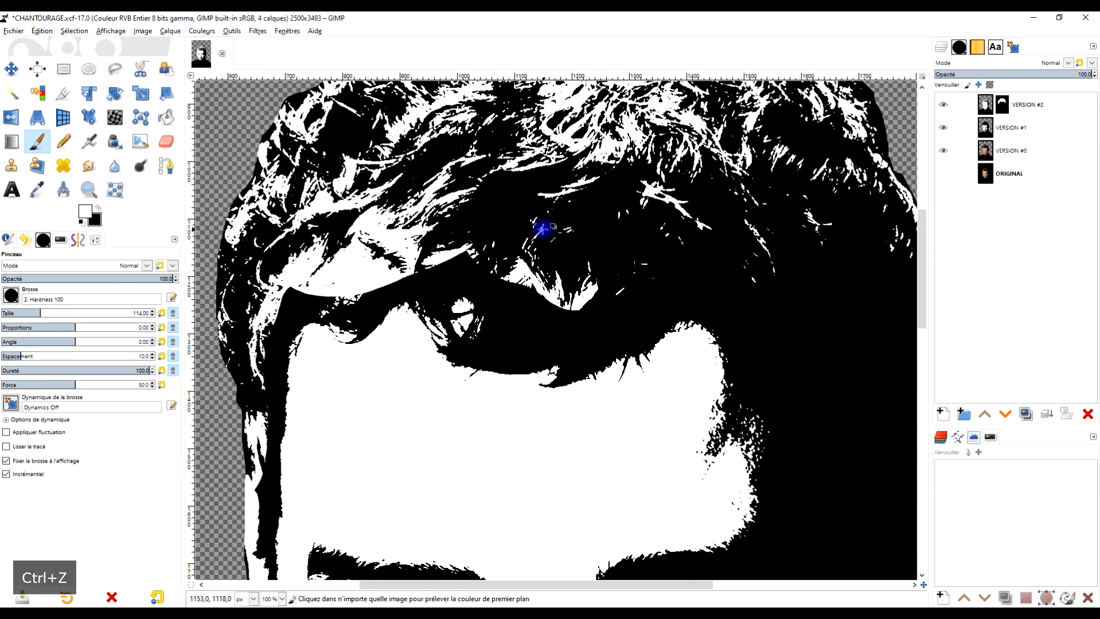
key("ctrl+z")
Step: Try to reveal the whole fringe down to the forehead by painting white on the VERSION #2 mask
mouse_move(398, 214)
left_mouse_down()
mouse_move(358, 209)
mouse_move(344, 228)
mouse_move(381, 224)
mouse_move(339, 266)
mouse_move(273, 297)
mouse_move(255, 318)
mouse_move(274, 309)
mouse_move(259, 367)
mouse_move(284, 306)
mouse_move(321, 265)
mouse_move(390, 238)
mouse_move(321, 283)
mouse_move(597, 196)
mouse_move(467, 250)
mouse_move(531, 260)
mouse_move(513, 213)
left_mouse_up()
mouse_move(684, 228)
left_mouse_down()
mouse_move(610, 254)
mouse_move(599, 291)
mouse_move(701, 251)
mouse_move(770, 249)
mouse_move(617, 275)
mouse_move(540, 312)
mouse_move(496, 262)
left_mouse_up()
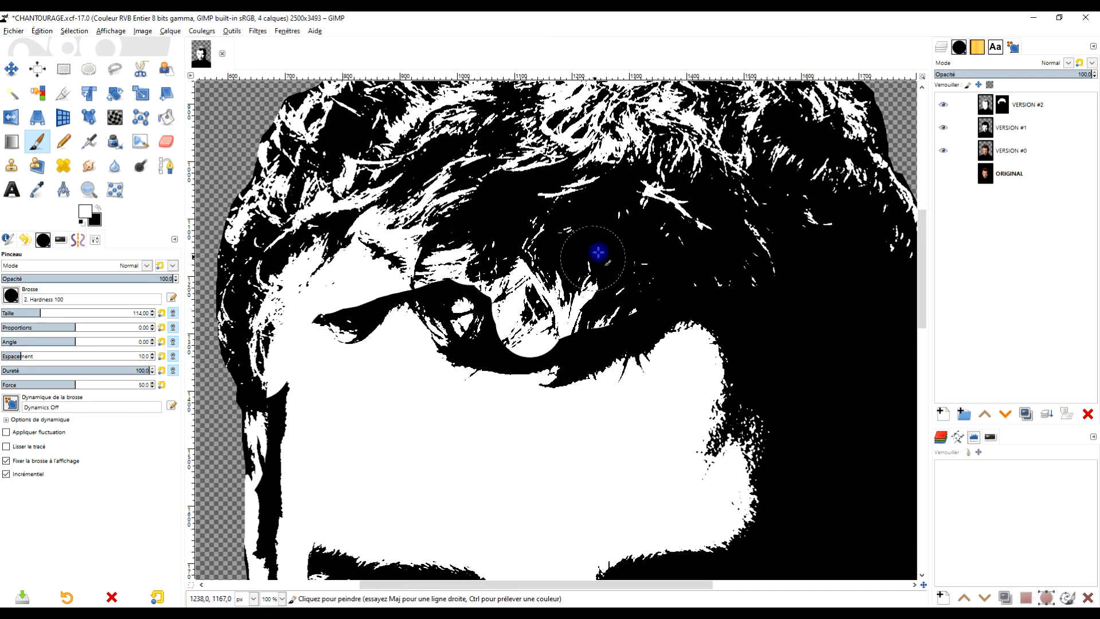
key("ctrl+z")
Step: Paint white on the VERSION #2 mask along the lower edge of the swept hair, from the fringe to the lit temple
mouse_move(435, 198)
left_mouse_down()
mouse_move(382, 199)
mouse_move(382, 214)
mouse_move(325, 232)
left_mouse_up()
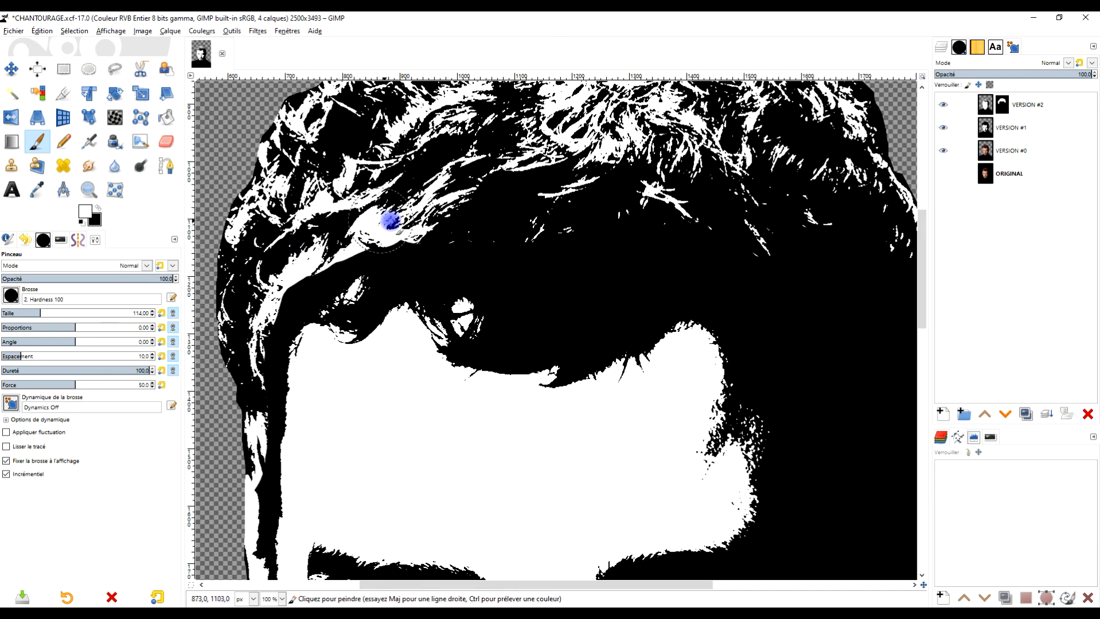
left_click_drag(280, 271, 255, 296)
mouse_move(289, 252)
left_mouse_down()
mouse_move(357, 226)
mouse_move(449, 213)
left_mouse_up()
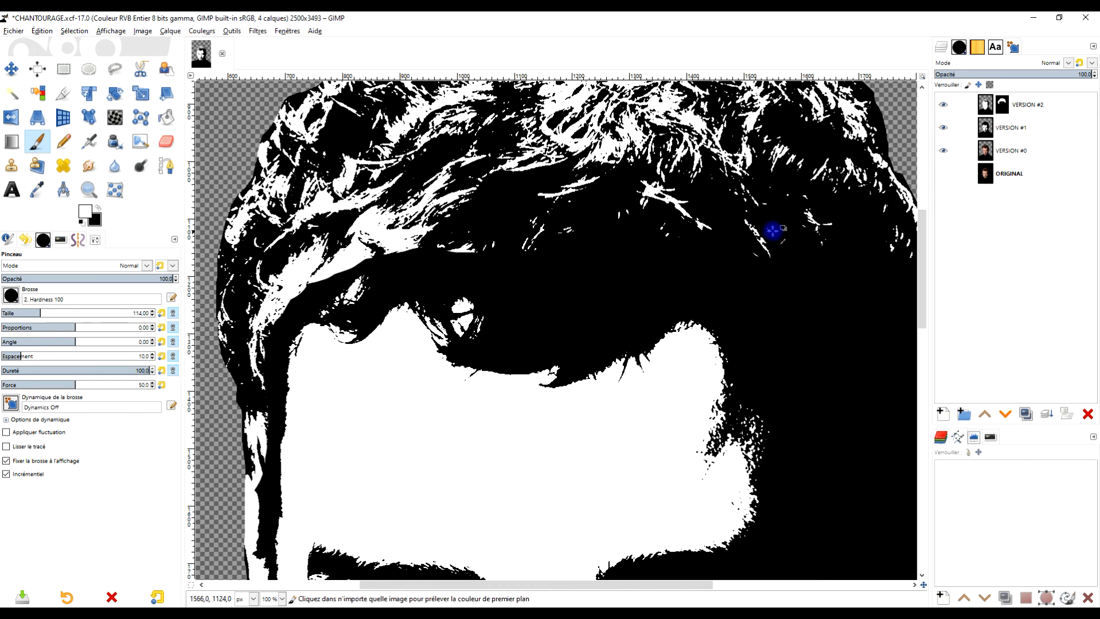
Step: Paint white on the VERSION #2 mask down the lit temple and sideburn to reveal their lighter strands
scroll(764, 225, "down", 3)
scroll(613, 225, "up", 2)
scroll(550, 228, "up", 1)
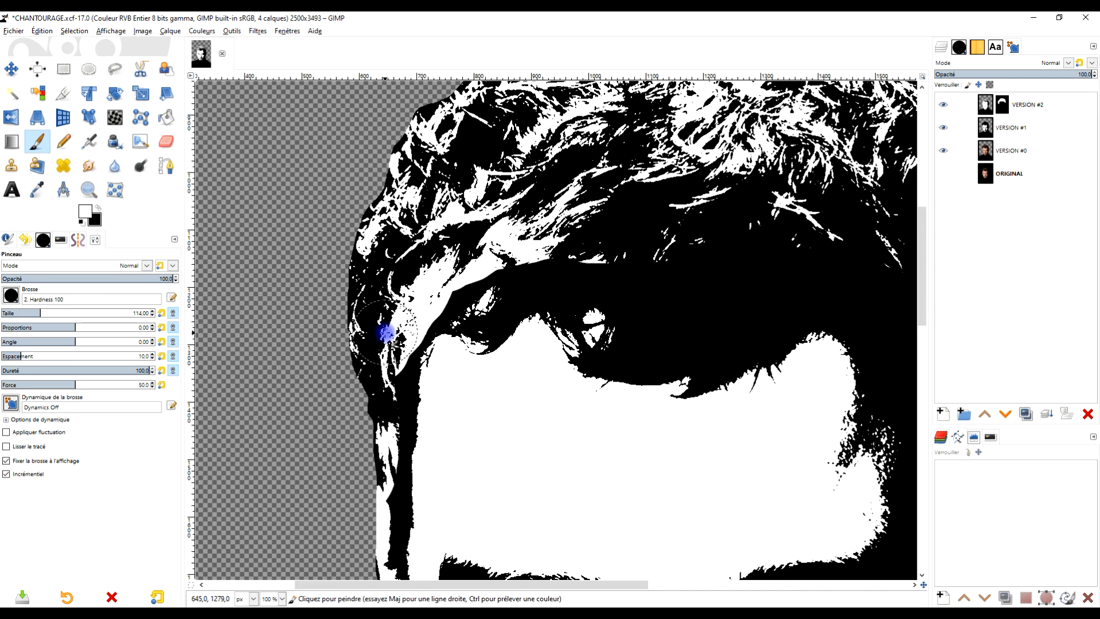
left_click(375, 476, "shift")
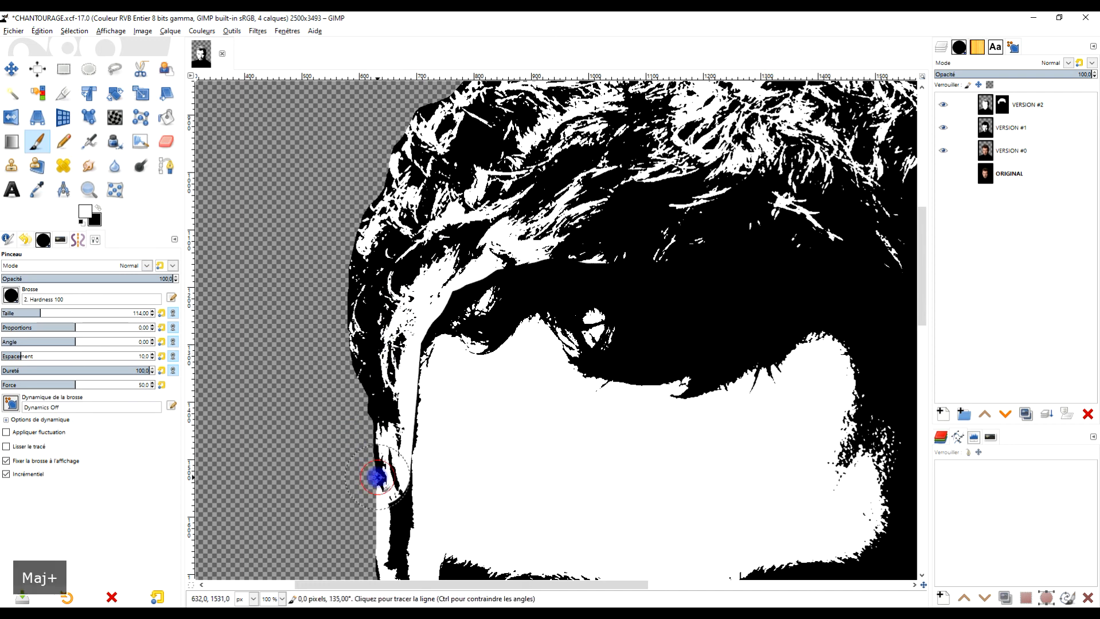
key("ctrl+z")
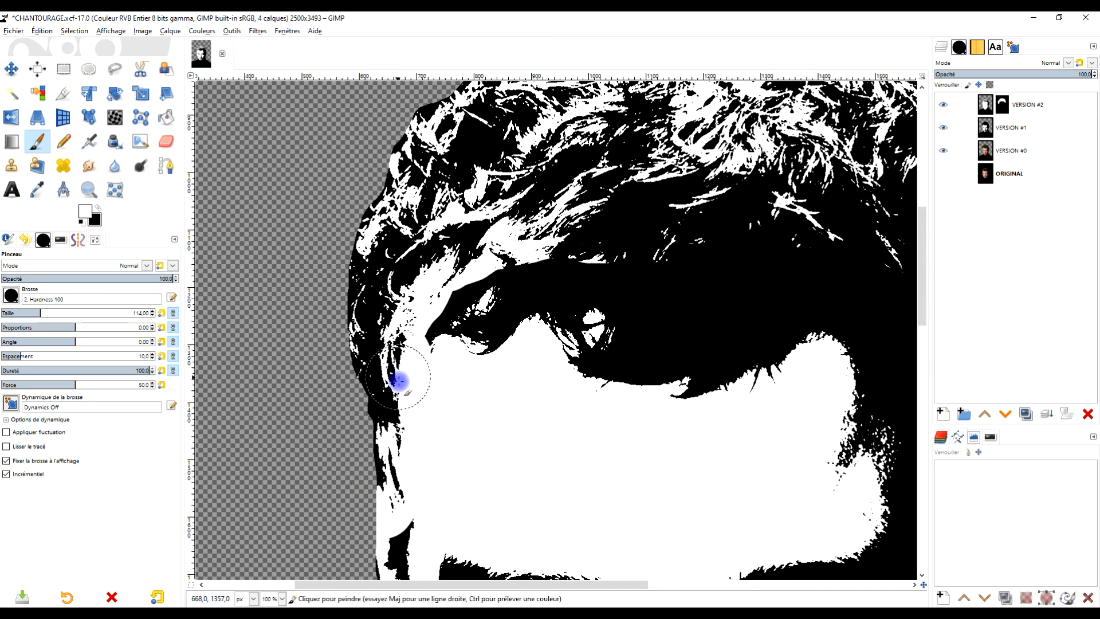
mouse_move(411, 358)
left_mouse_down()
mouse_move(423, 280)
mouse_move(391, 361)
mouse_move(479, 233)
left_mouse_up()
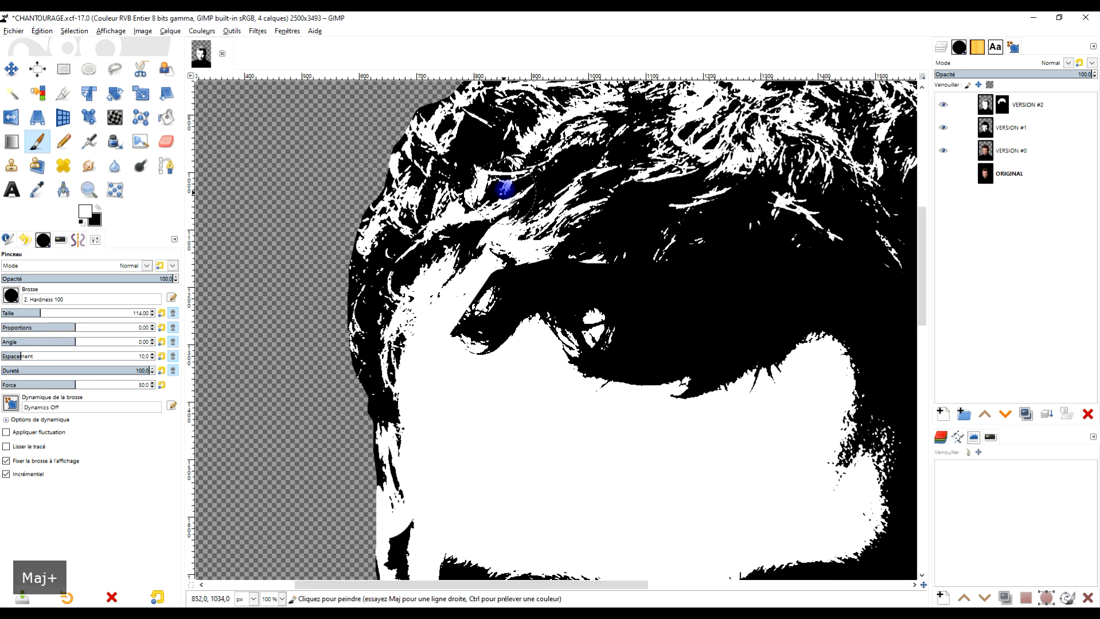
scroll(486, 248, "down", 2, "ctrl")
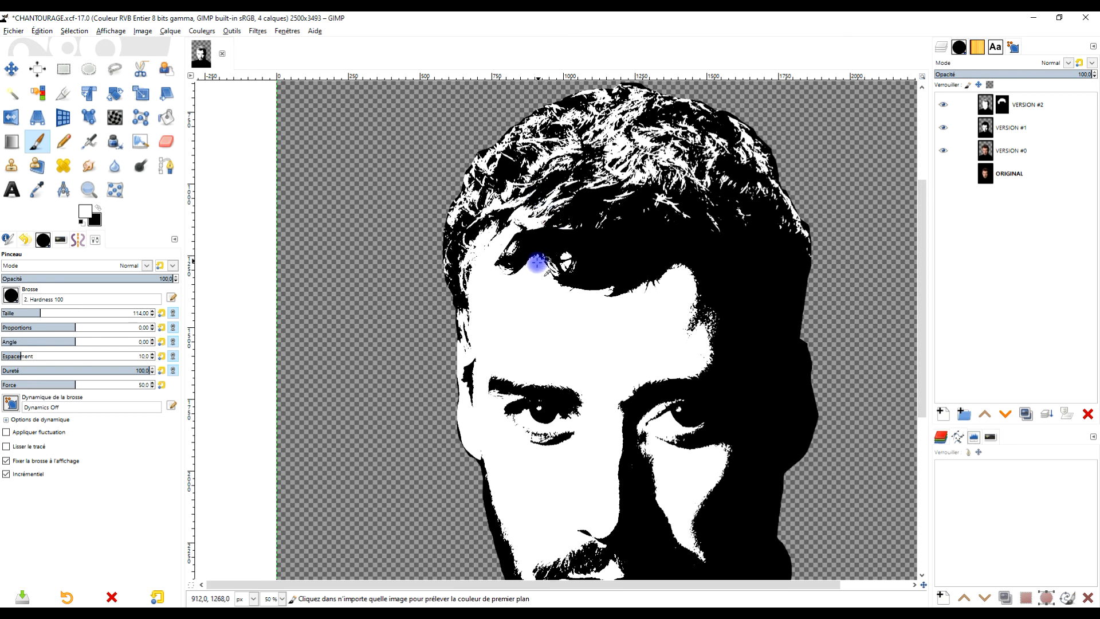
scroll(537, 261, "down", 1, "ctrl")
scroll(491, 336, "up", 1, "ctrl")
scroll(487, 375, "up", 3)
mouse_move(487, 375)
left_mouse_down()
mouse_move(483, 559)
mouse_move(496, 452)
left_mouse_up()
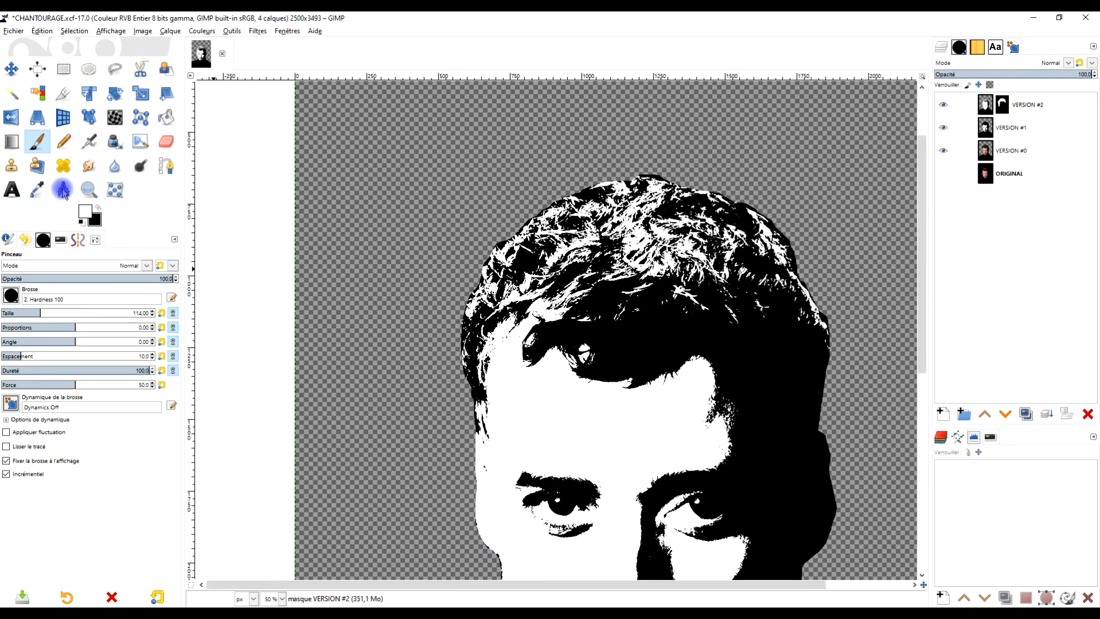
Step: Swap the foreground colour to black and paint the VERSION #2 mask over the lit-side sideburn to bring back its dark shape
left_click(99, 211)
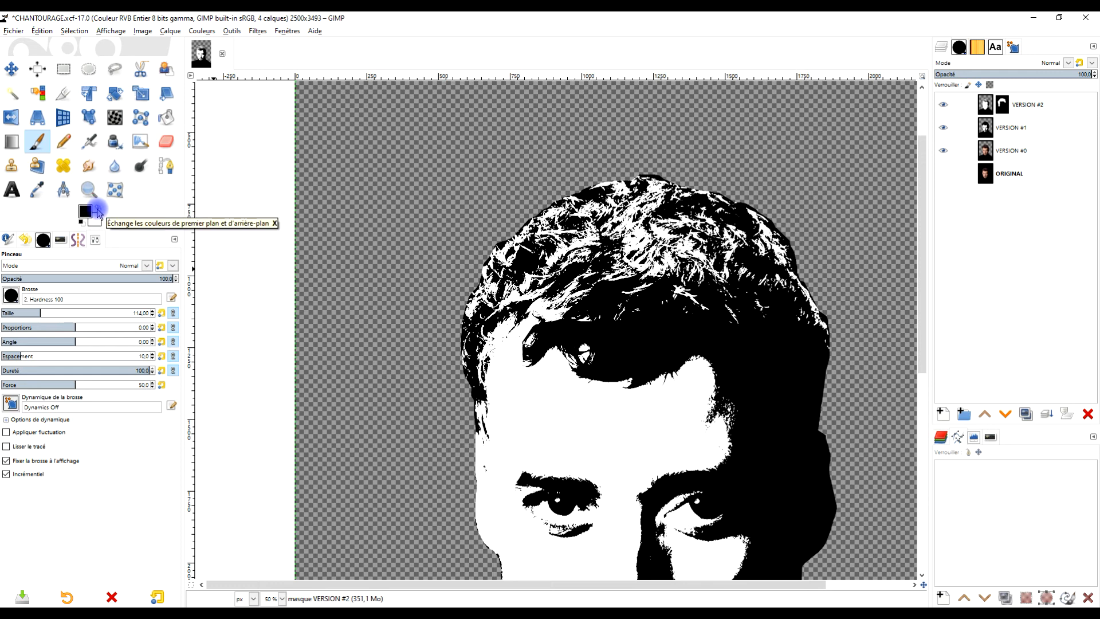
scroll(548, 373, "up", 2)
mouse_move(467, 345)
left_mouse_down()
mouse_move(462, 217)
mouse_move(455, 200)
mouse_move(454, 238)
mouse_move(429, 120)
left_mouse_up()
scroll(481, 270, "down", 2)
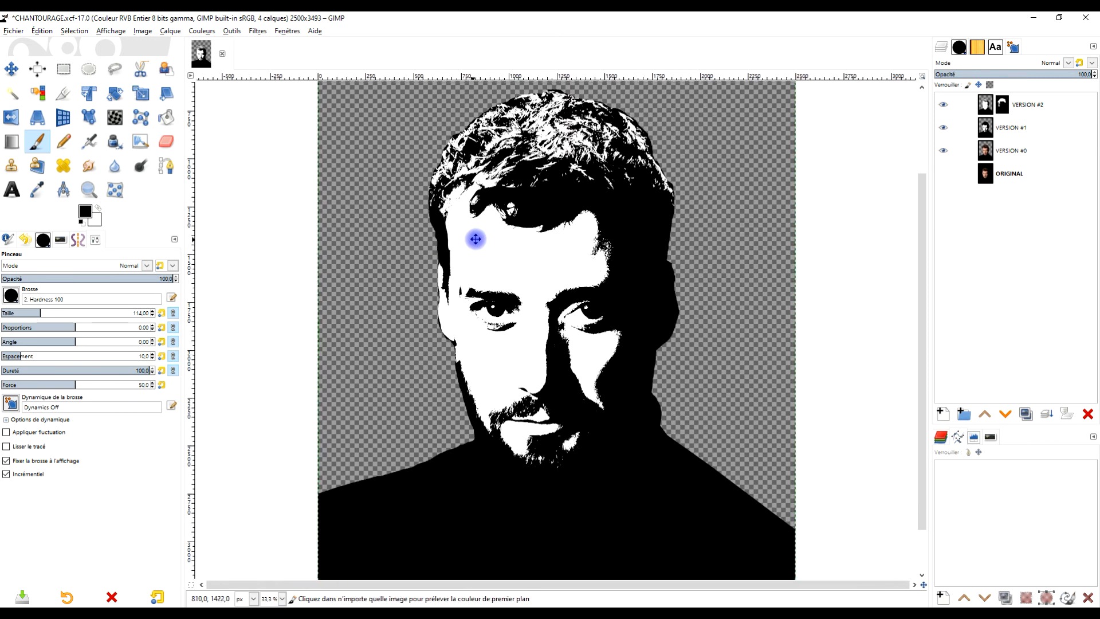
scroll(491, 245, "down", 2)
scroll(490, 245, "up", 1)
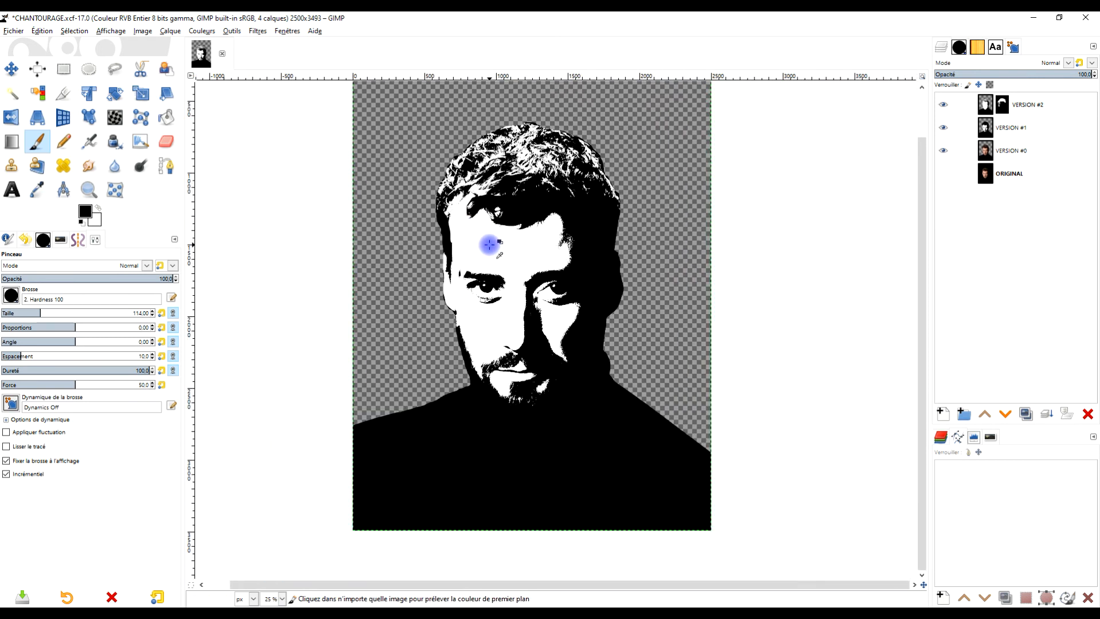
Step: Create a layer named FOND filled with white (Blanc) directly above the VERSION #0 layer
left_click(1014, 154)
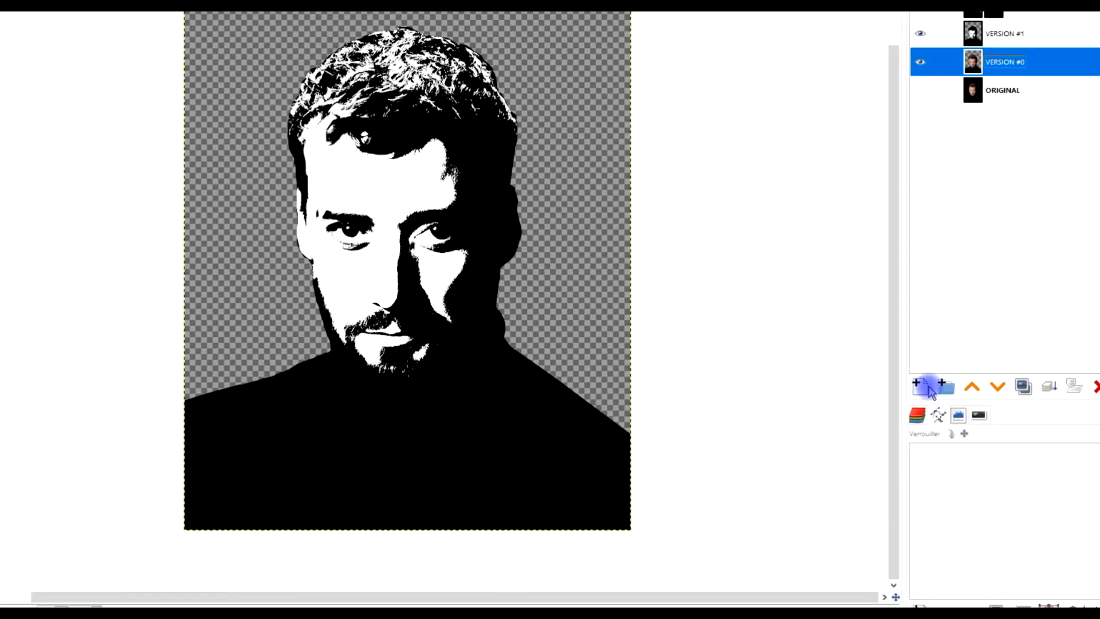
left_click(921, 387)
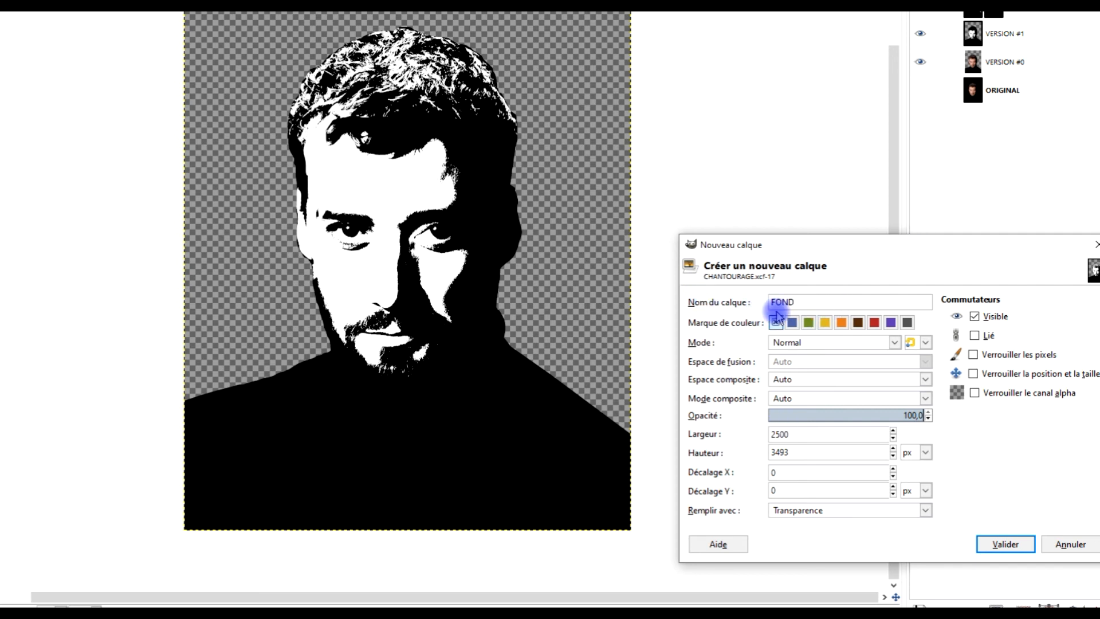
left_click(808, 511)
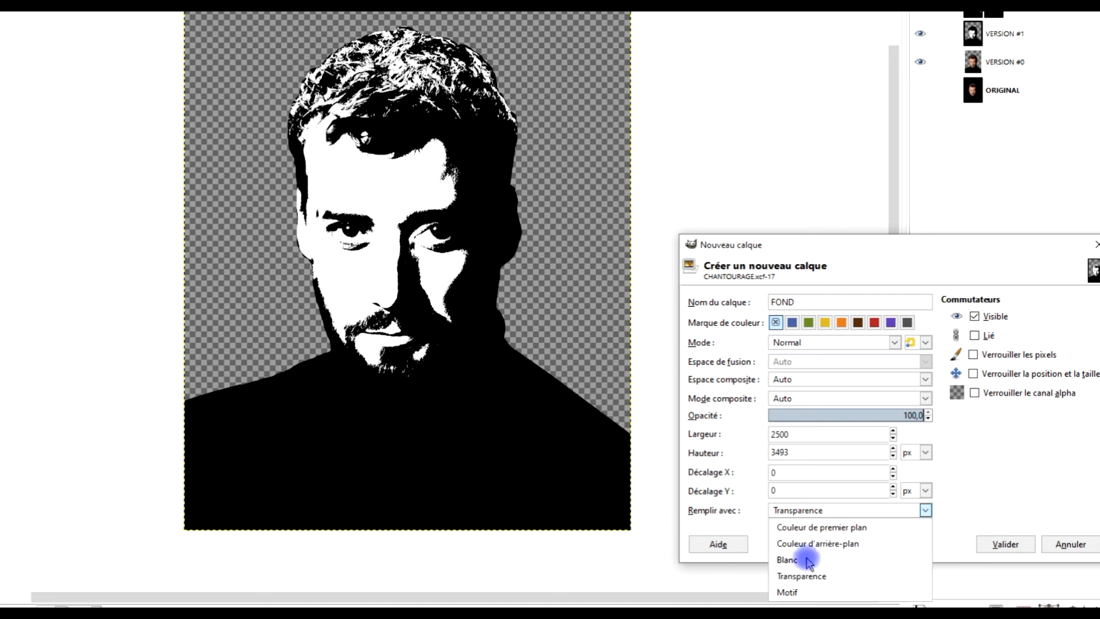
left_click(807, 561)
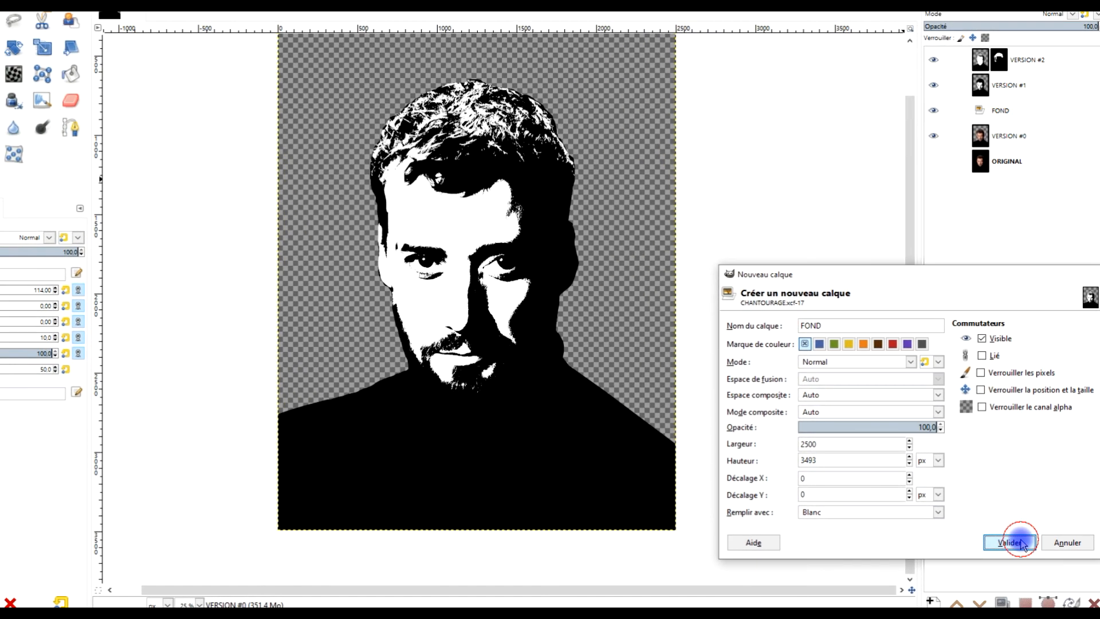
left_click(1005, 543)
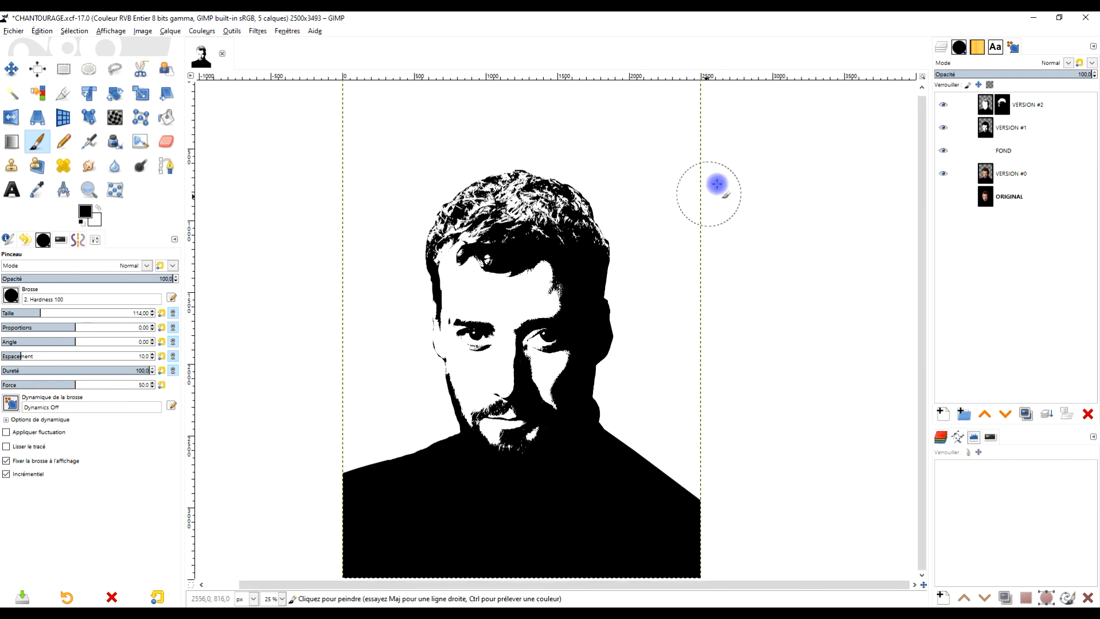
Step: Fill the FOND layer with black after comparing black and white backgrounds behind the portrait
left_click_drag(84, 215, 552, 144)
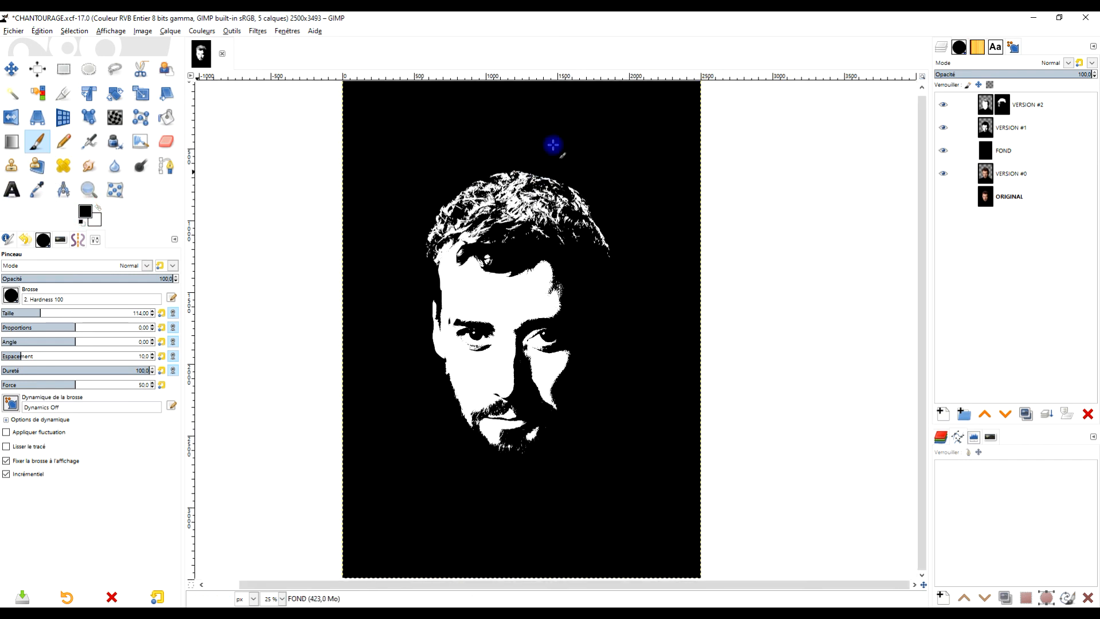
left_click_drag(680, 247, 724, 246)
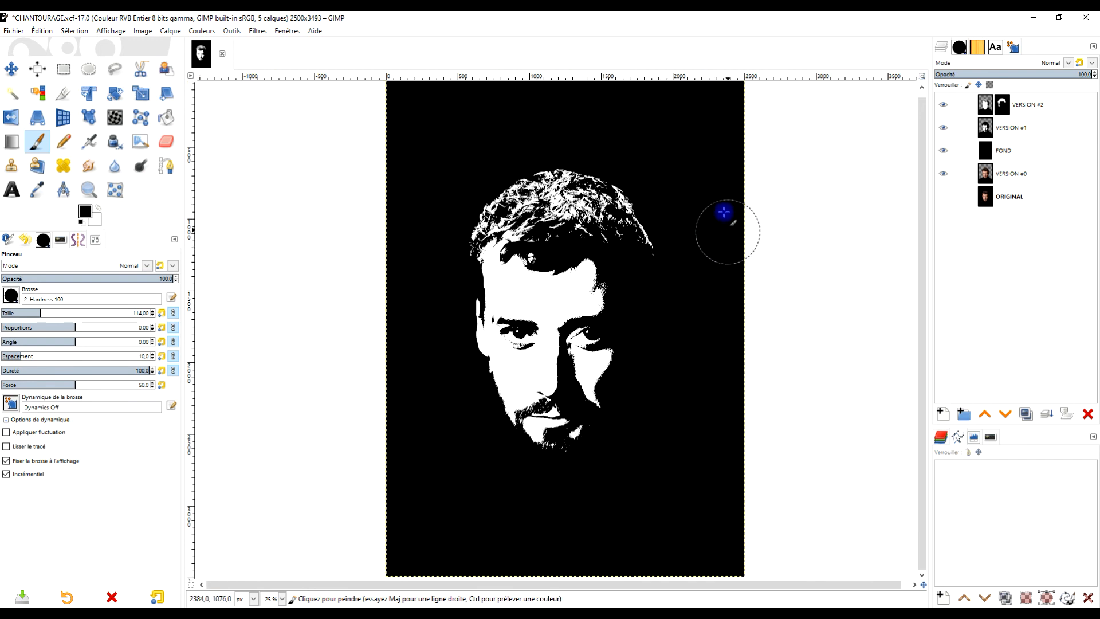
left_click_drag(99, 222, 436, 192)
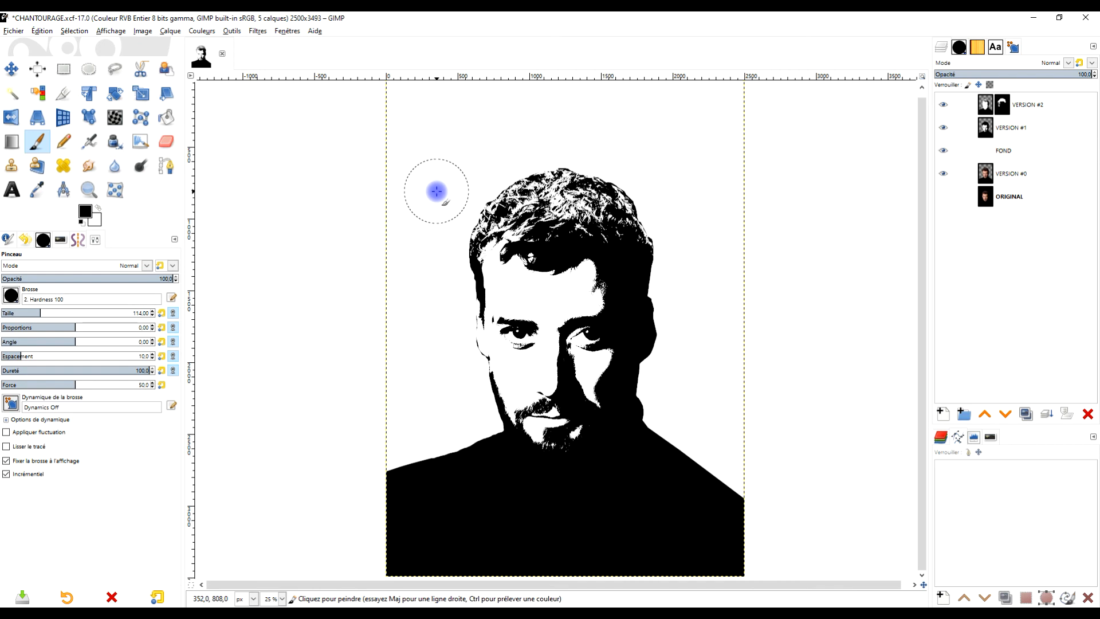
left_click_drag(89, 217, 422, 177)
scroll(701, 306, "down", 1)
scroll(697, 289, "up", 1)
scroll(565, 300, "up", 1)
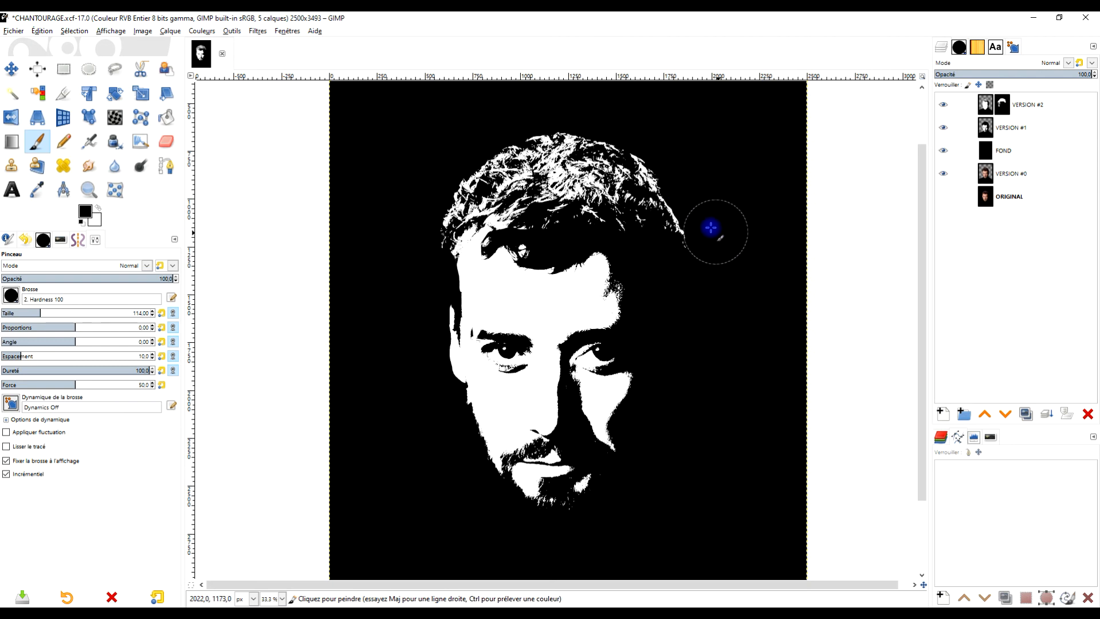
scroll(607, 318, "up", 1)
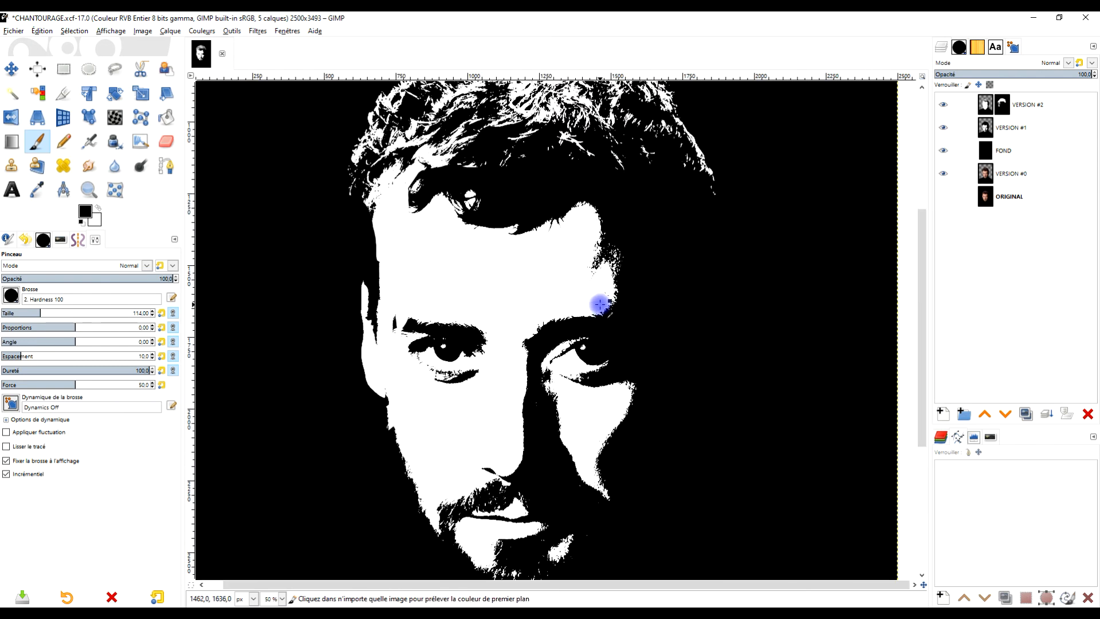
scroll(599, 304, "down", 1)
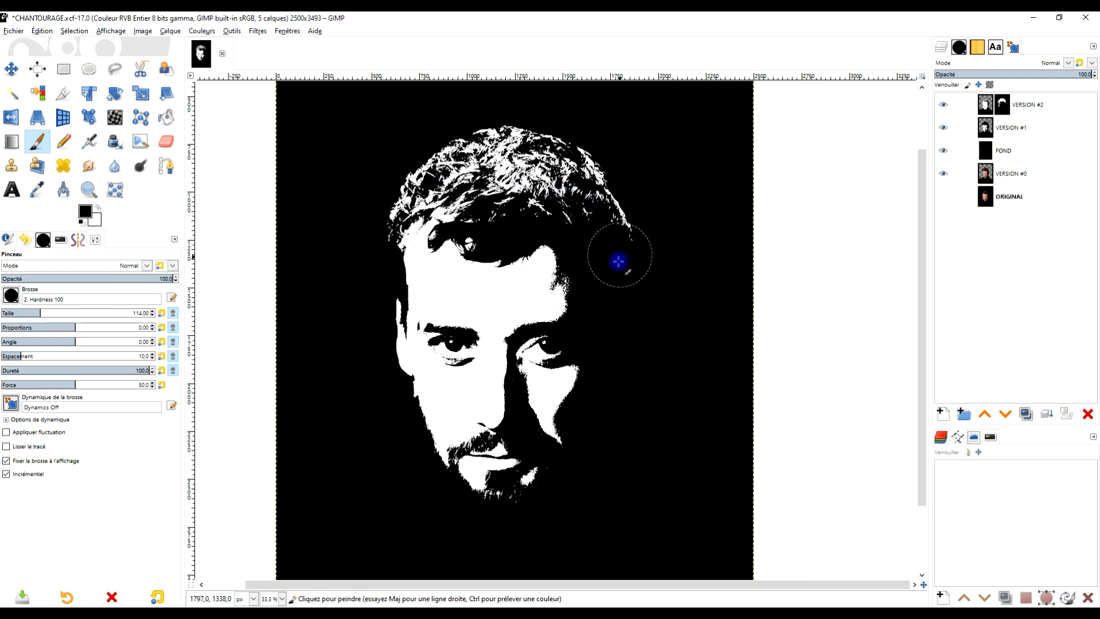
Step: Paint black on the VERSION #2 mask over the outer end of the lit-side eyebrow to restore its full shape
scroll(453, 348, "up", 1)
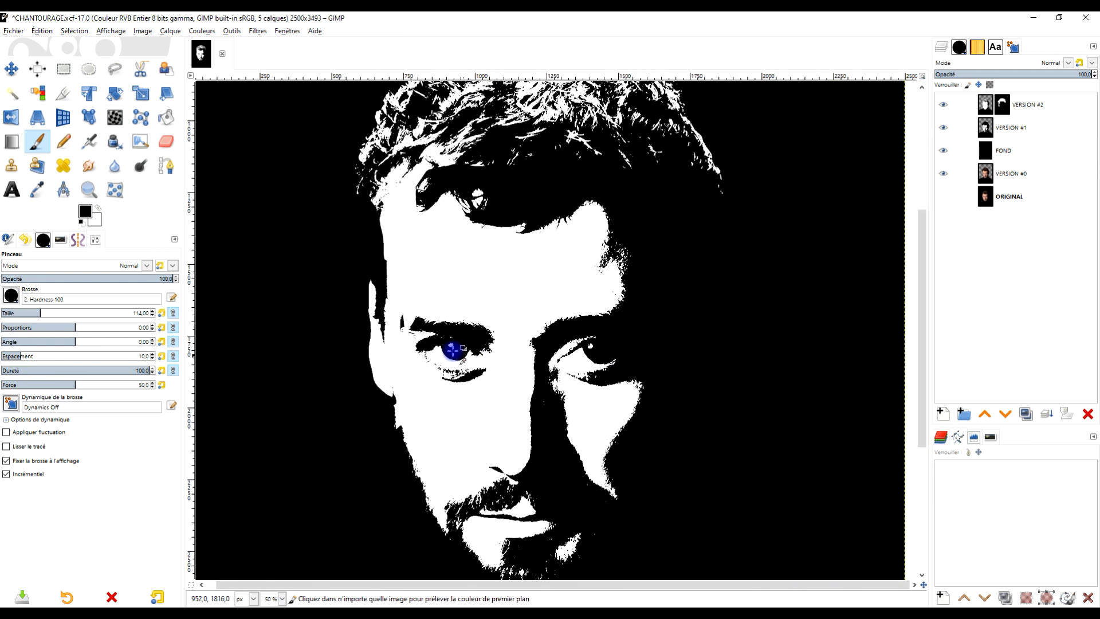
scroll(452, 348, "up", 2)
scroll(455, 335, "up", 1)
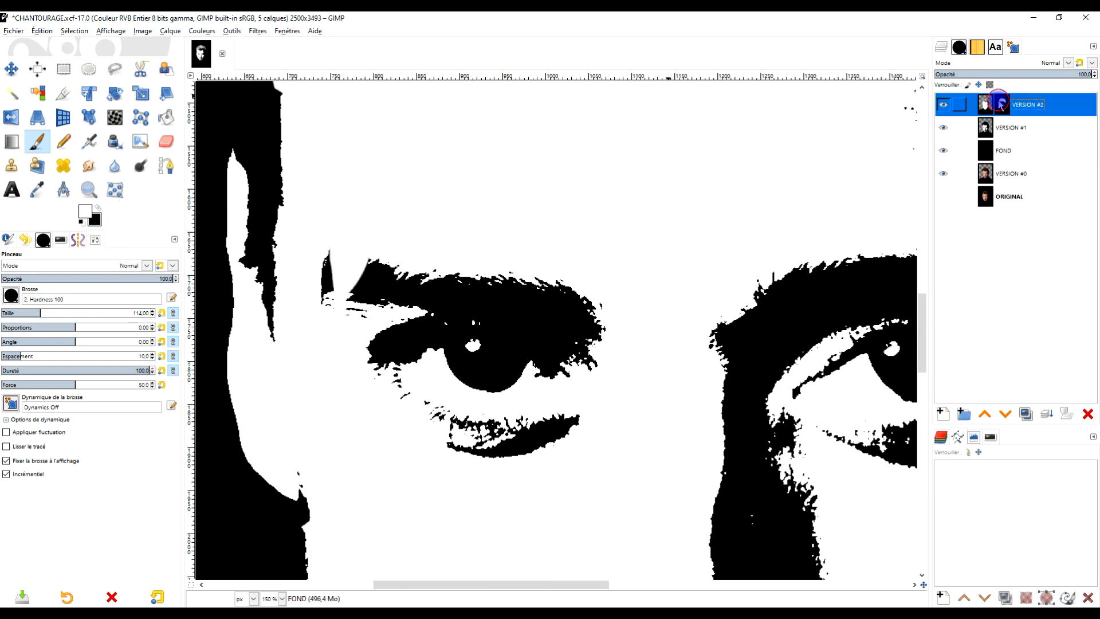
left_click_drag(380, 300, 343, 277)
key("ctrl+z")
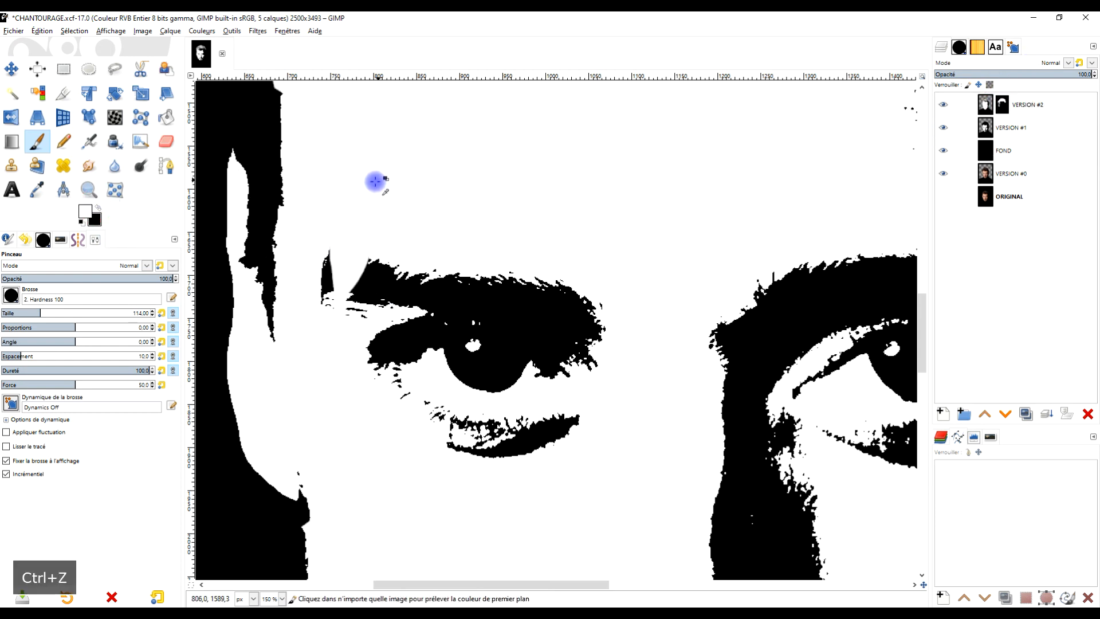
left_click(97, 208)
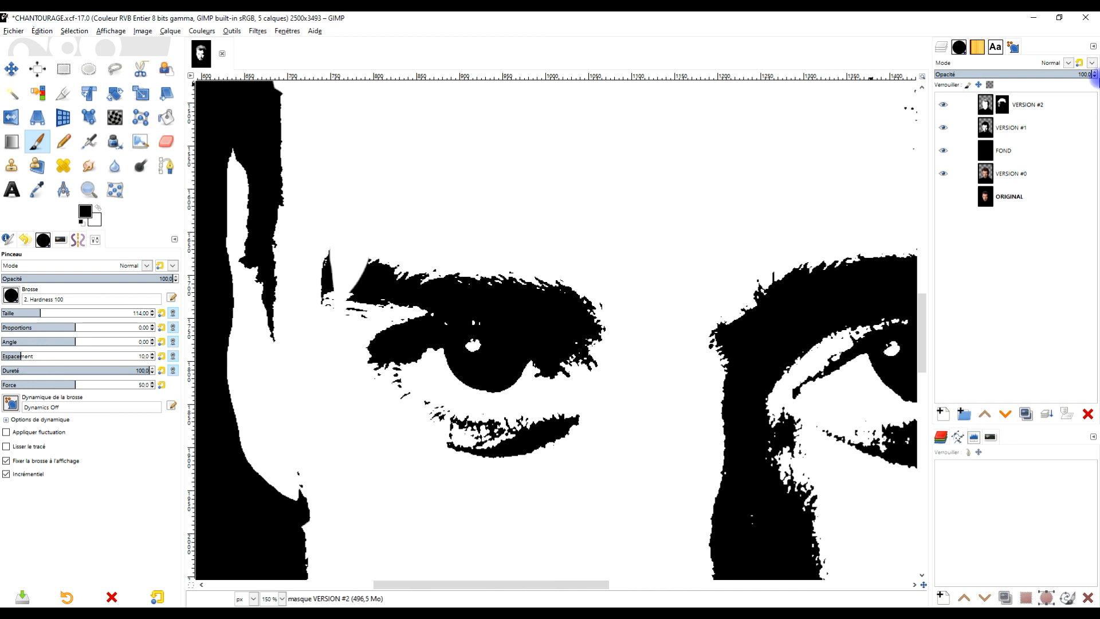
left_click(1004, 107)
left_click_drag(358, 272, 352, 282)
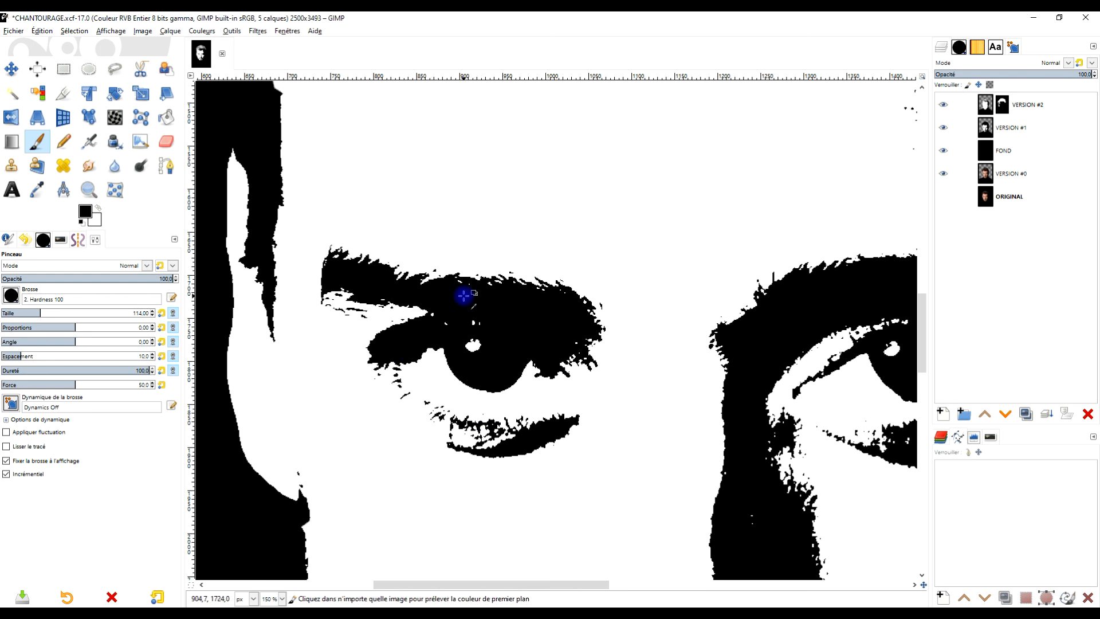
Step: Examine the repaired eyebrow up close and in the context of the whole face
scroll(466, 299, "down", 3)
scroll(480, 283, "up", 5)
scroll(480, 282, "down", 3)
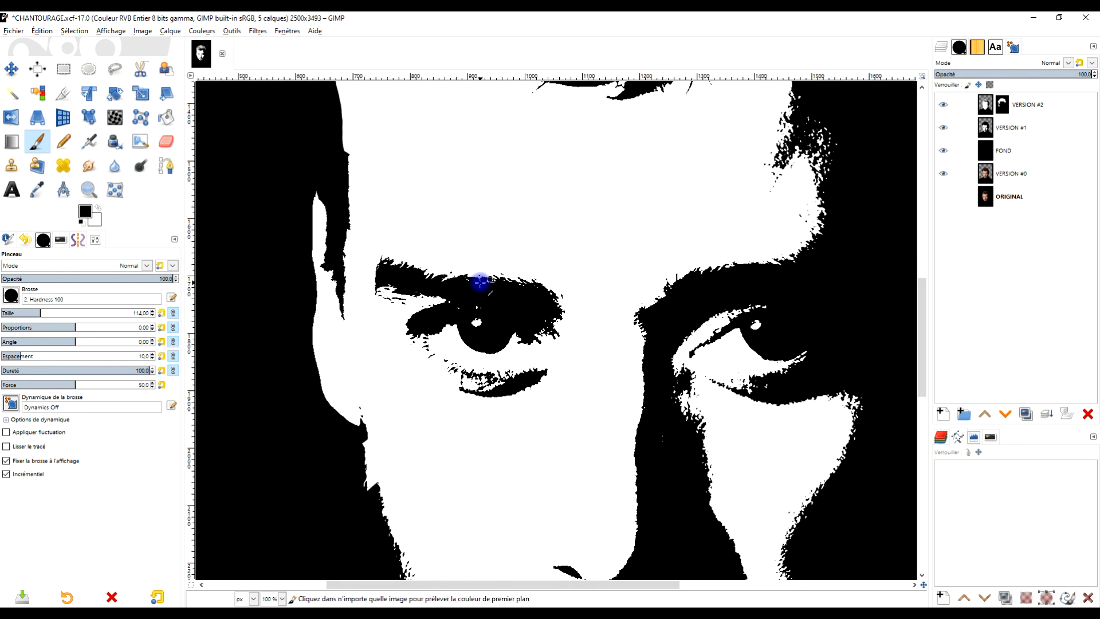
scroll(480, 281, "down", 1)
scroll(480, 281, "up", 1)
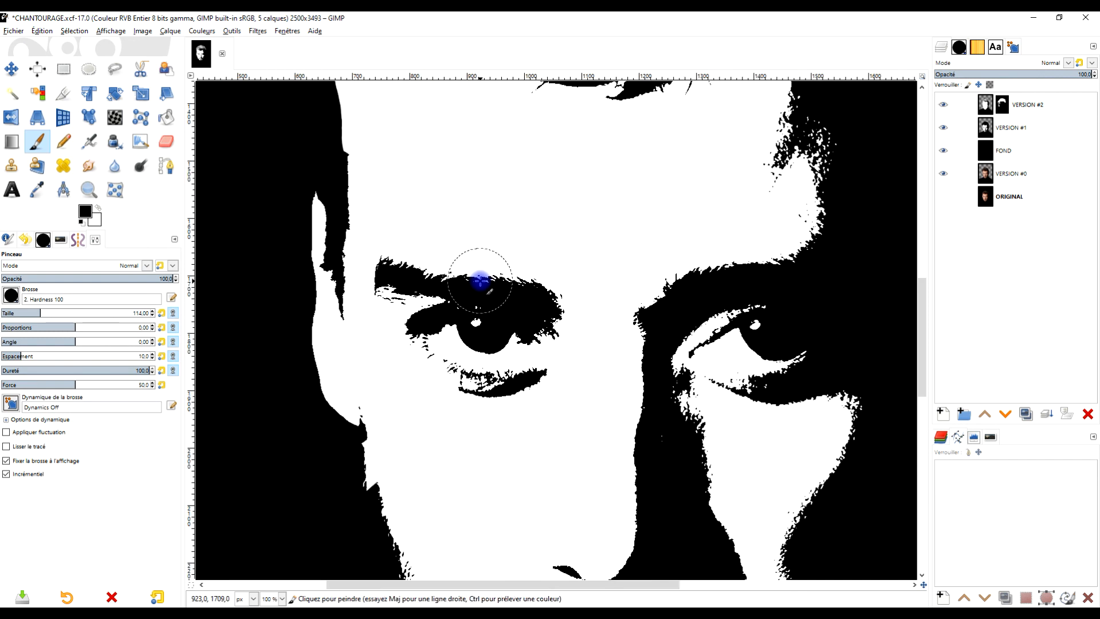
scroll(636, 296, "down", 1)
scroll(633, 298, "down", 1)
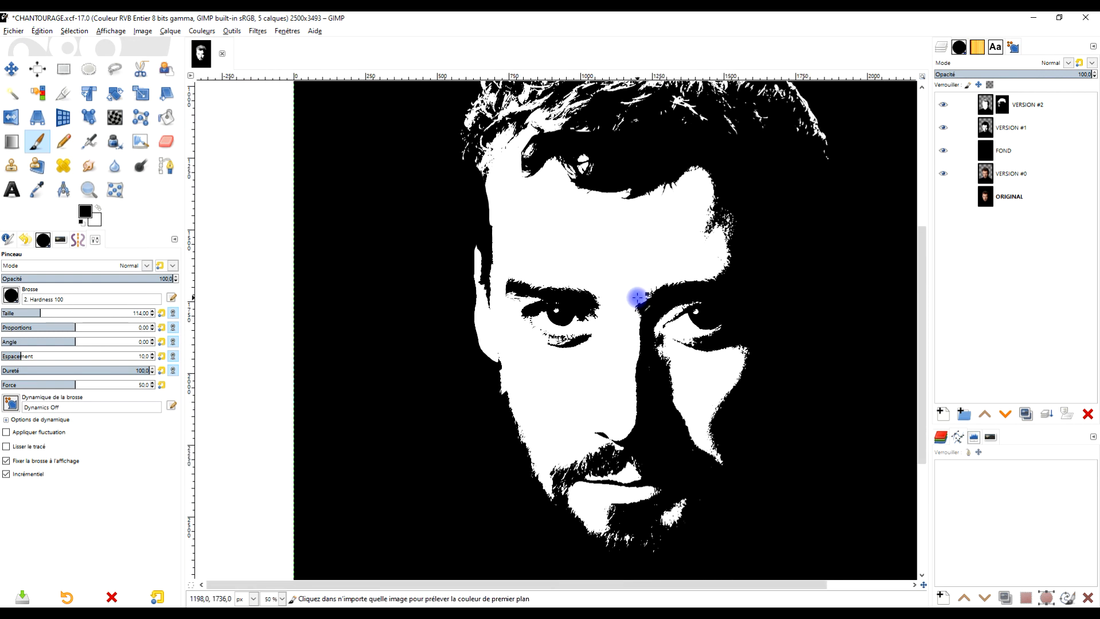
Step: Activate the Crop tool (Découpage) and make sure its tool options (Options de l'outil) are shown in the dock
scroll(571, 302, "down", 1)
left_click_drag(571, 302, 531, 333)
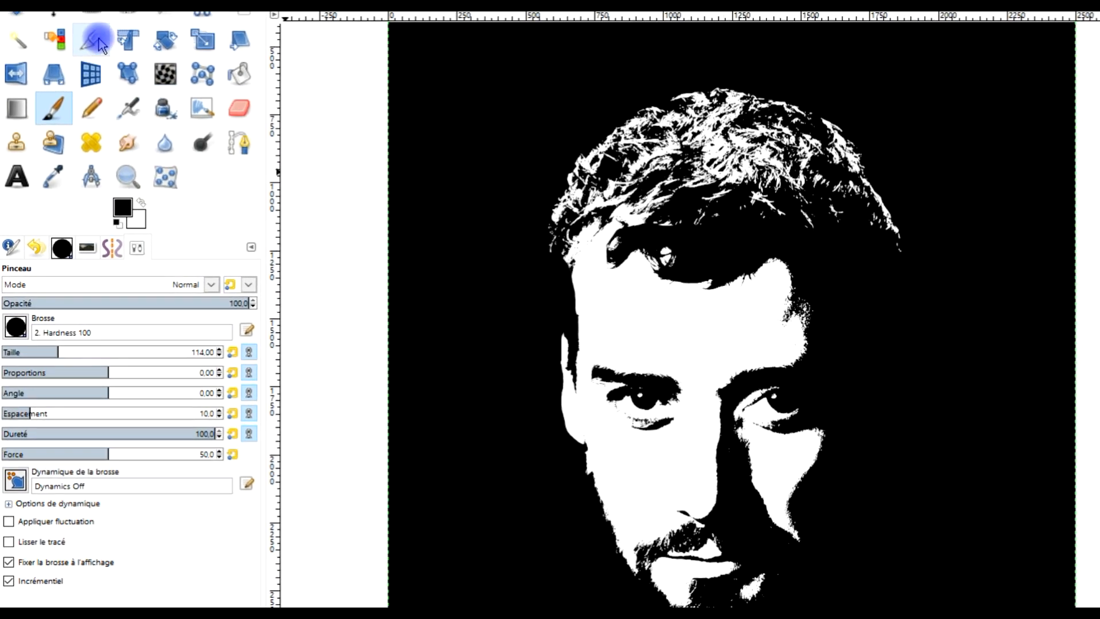
left_click(95, 41)
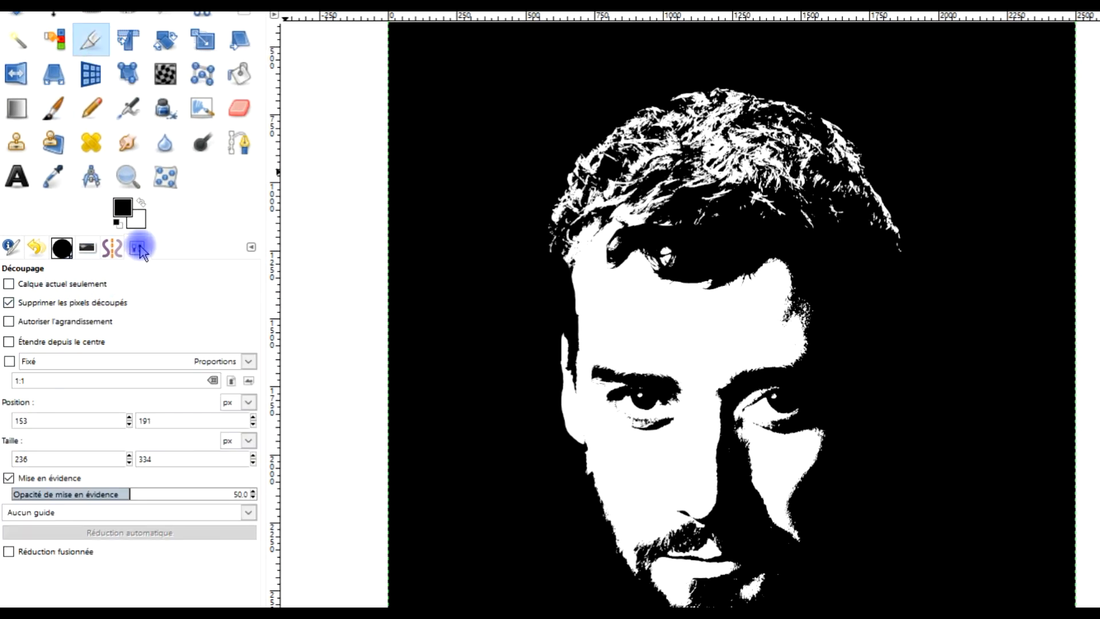
left_click(252, 247)
mouse_move(154, 267)
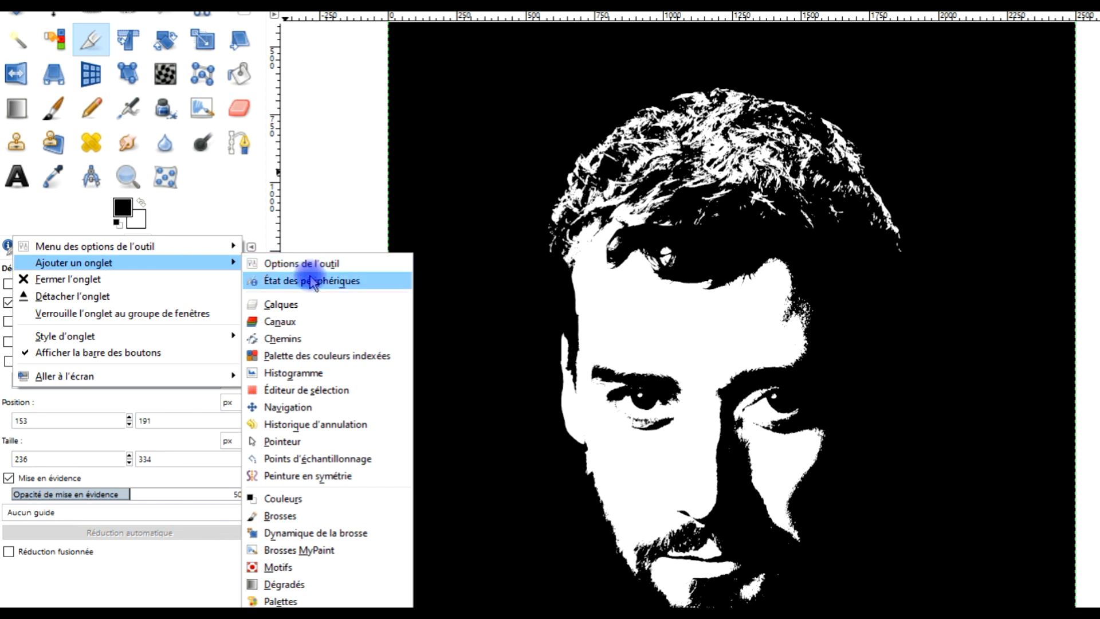
left_click(316, 265)
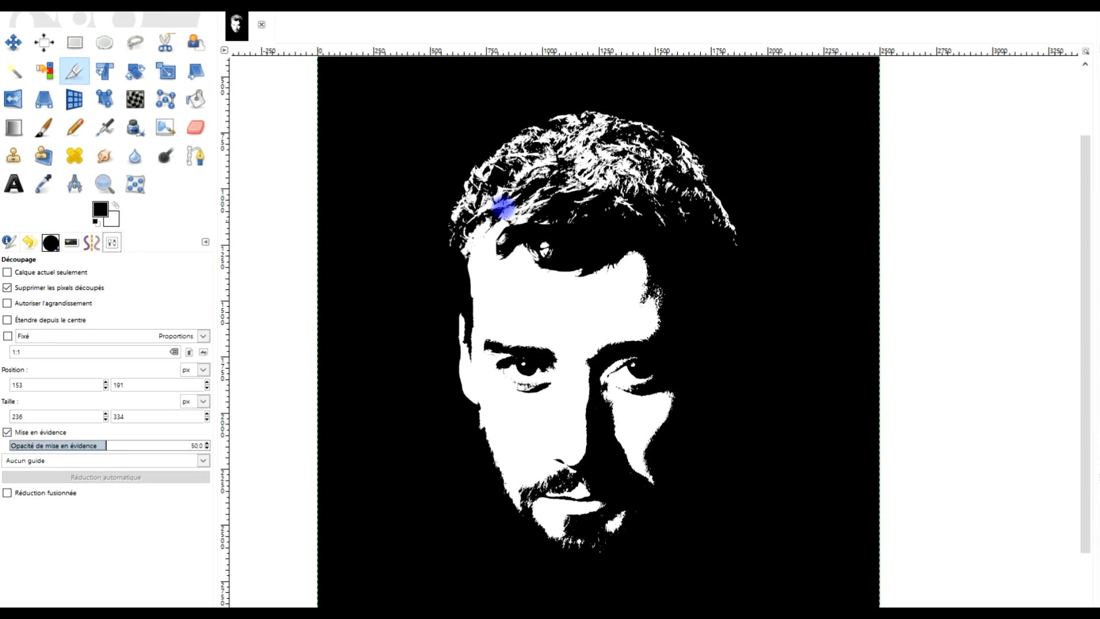
Step: Crop the image around the head to about 1914 × 2271 px, leaving a black margin on every side
left_click_drag(454, 62, 666, 270)
left_click_drag(465, 254, 683, 543)
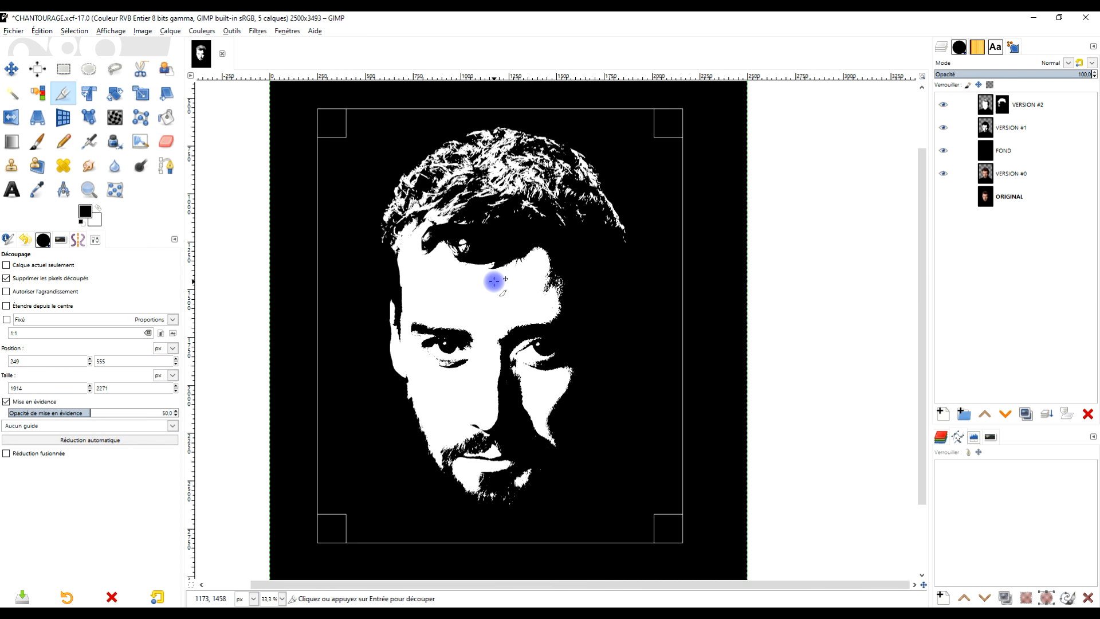
left_click(494, 281)
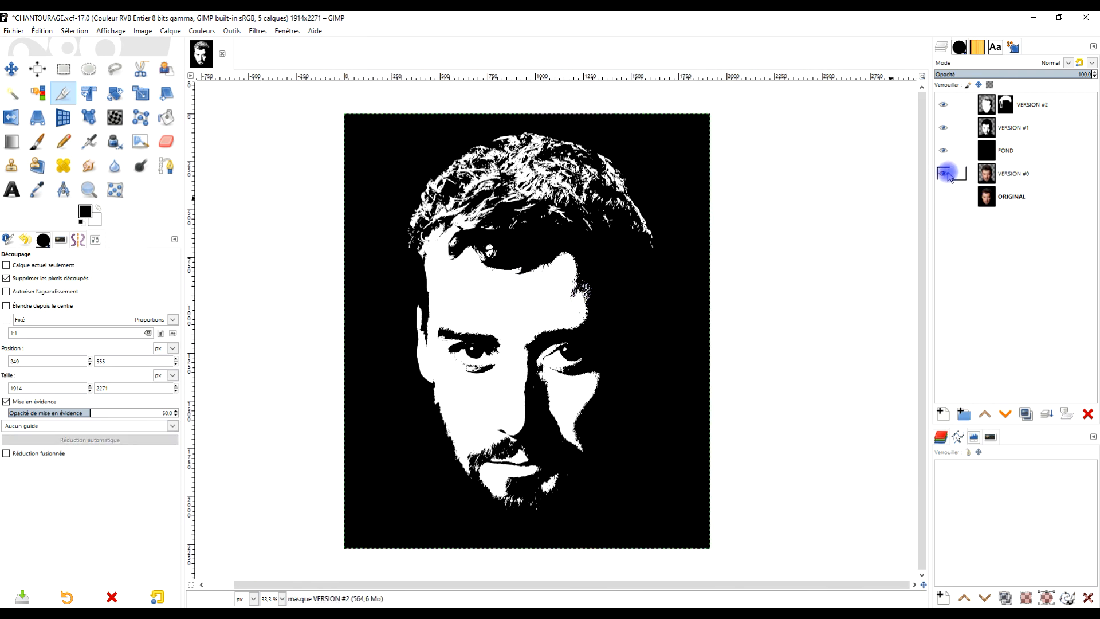
Step: Compare the cropped template with the ORIGINAL photo alone and with the VERSION #2 layer hidden and shown
left_click(942, 196, "shift")
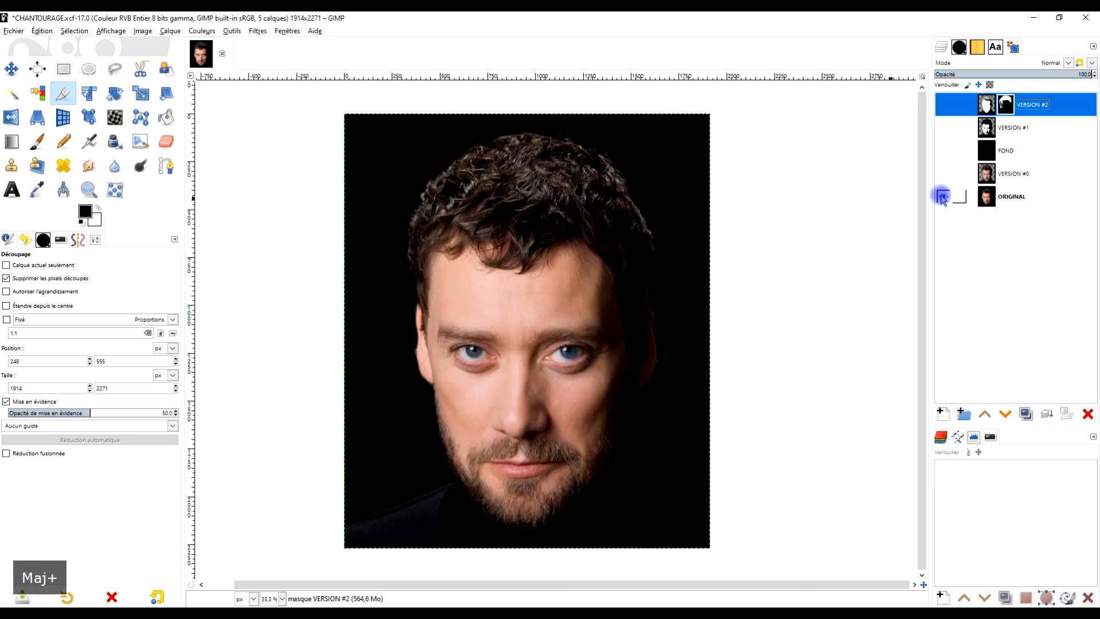
left_click(942, 196, "shift")
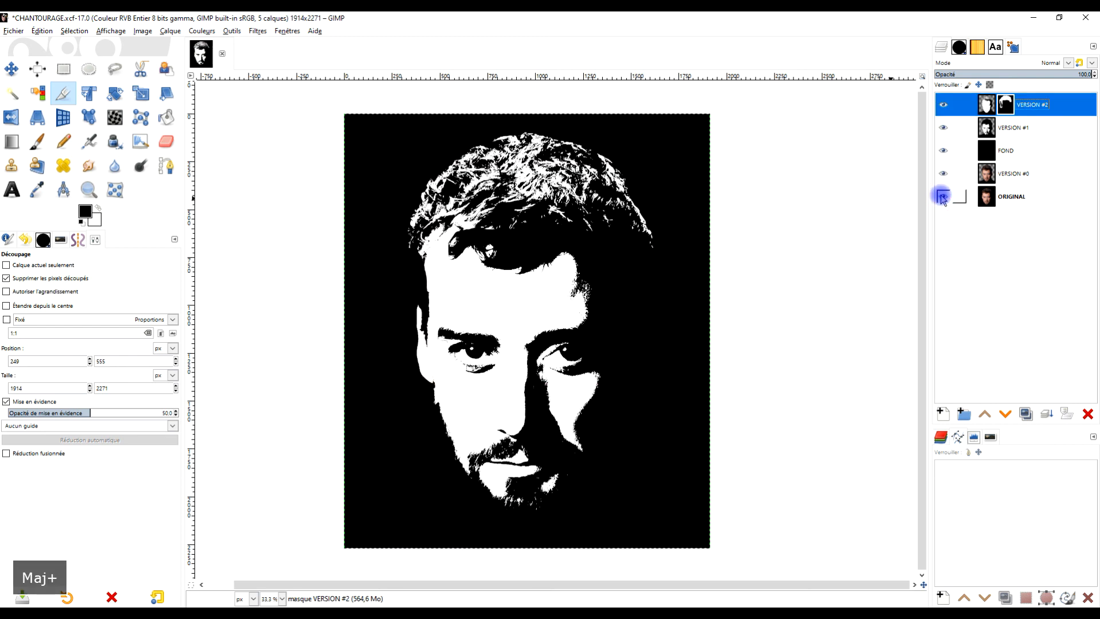
left_click(945, 104)
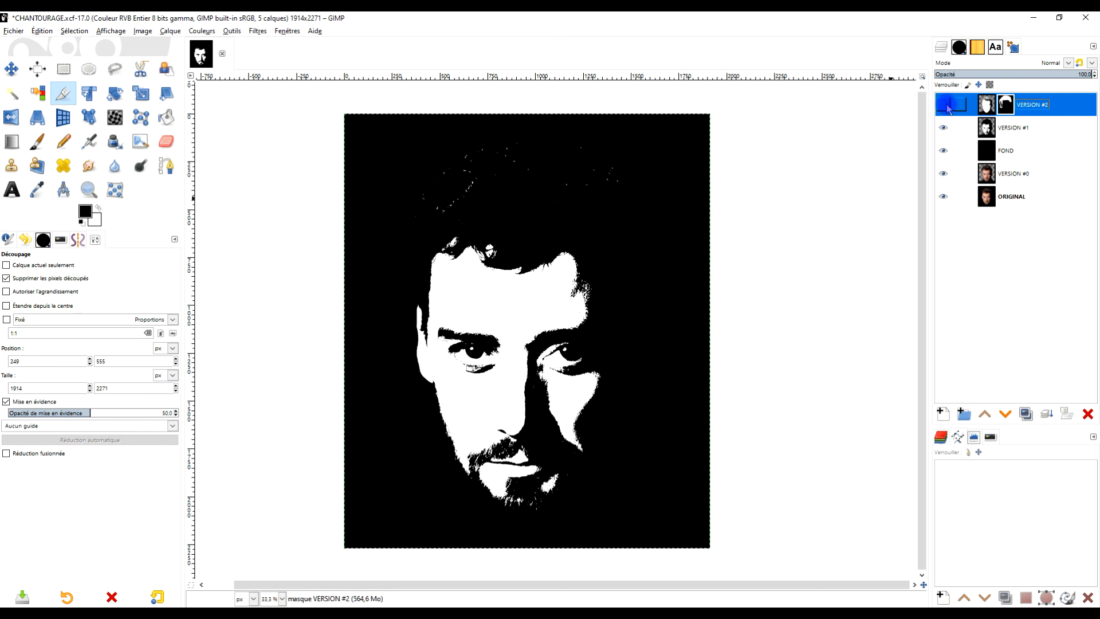
left_click(945, 104)
left_click(945, 104)
left_click(945, 104)
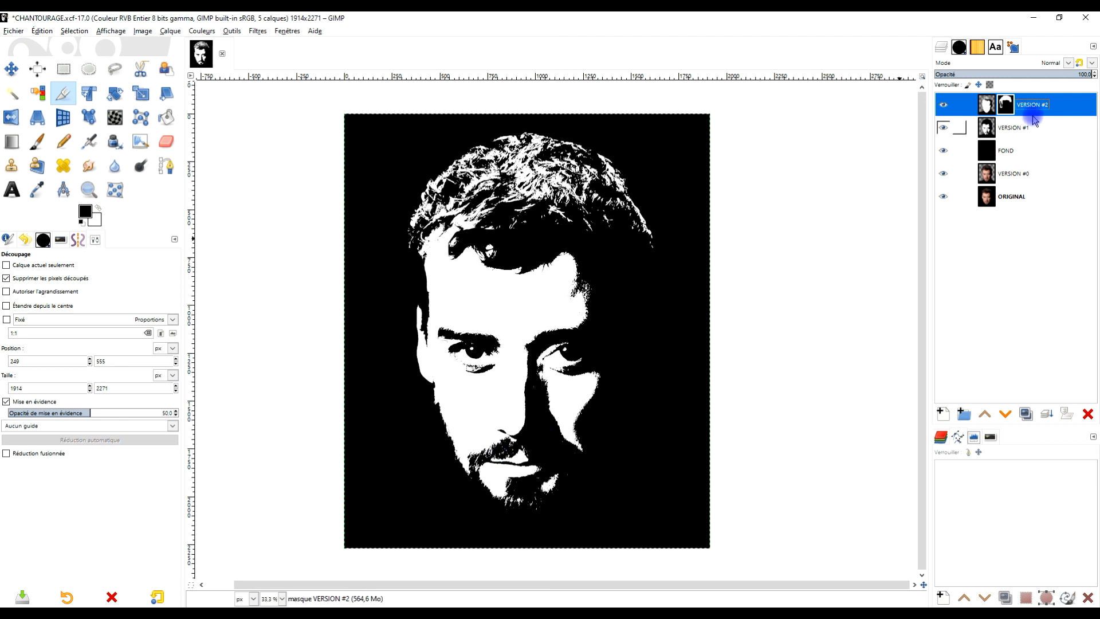
Step: Dab black on the VERSION #2 mask at the lit cheek's outer edge and check it with the layer hidden and shown
left_click(38, 141)
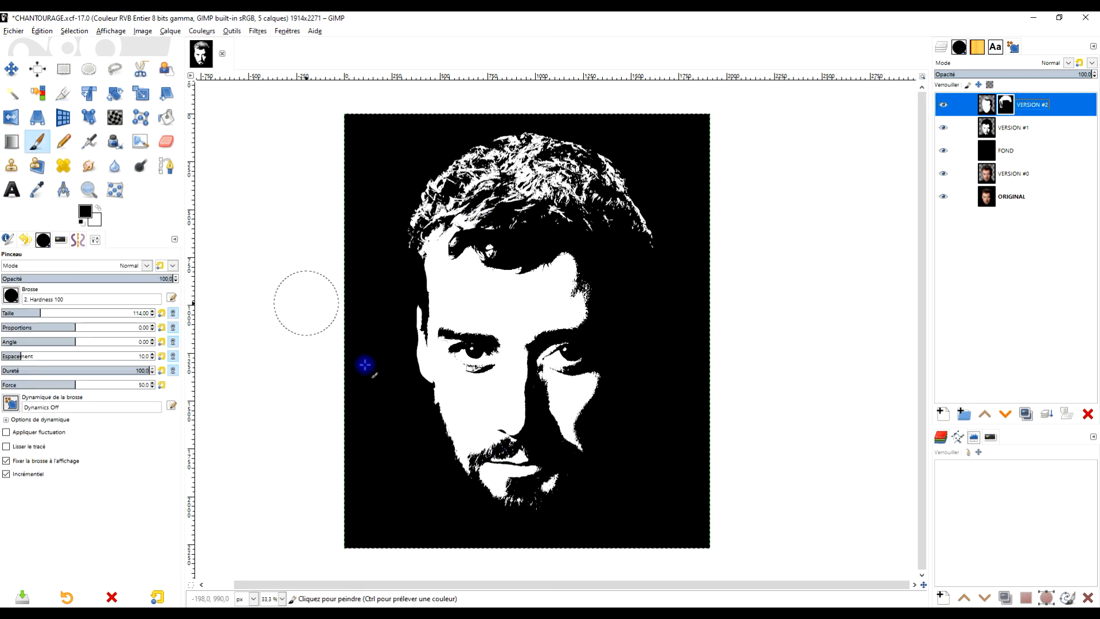
left_click(434, 419)
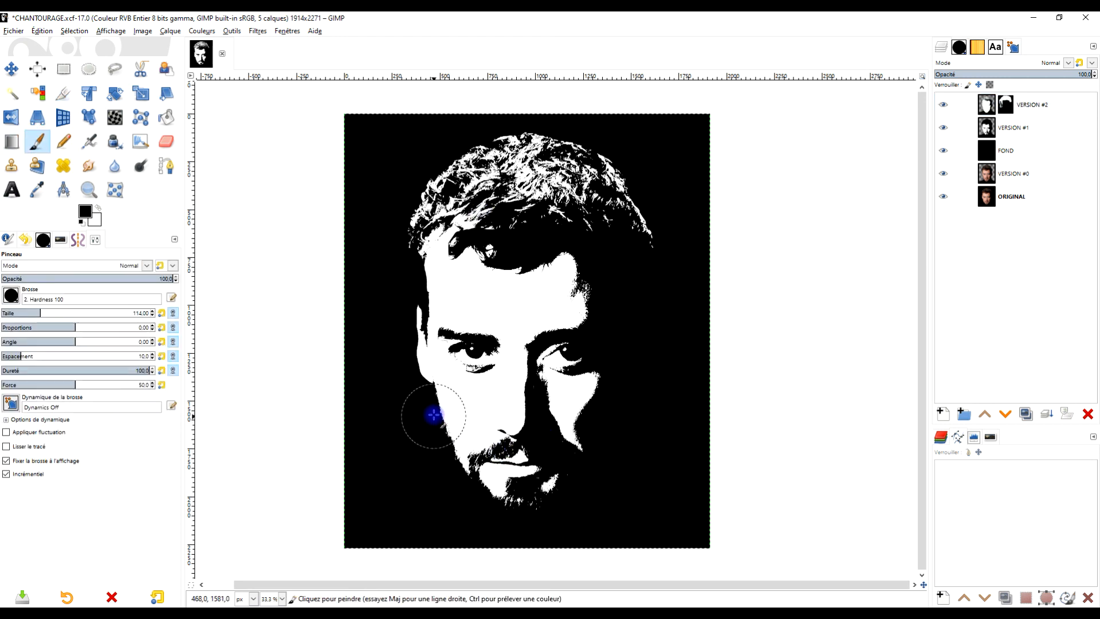
left_click(943, 106)
left_click(942, 105)
left_click(942, 105)
left_click(943, 105)
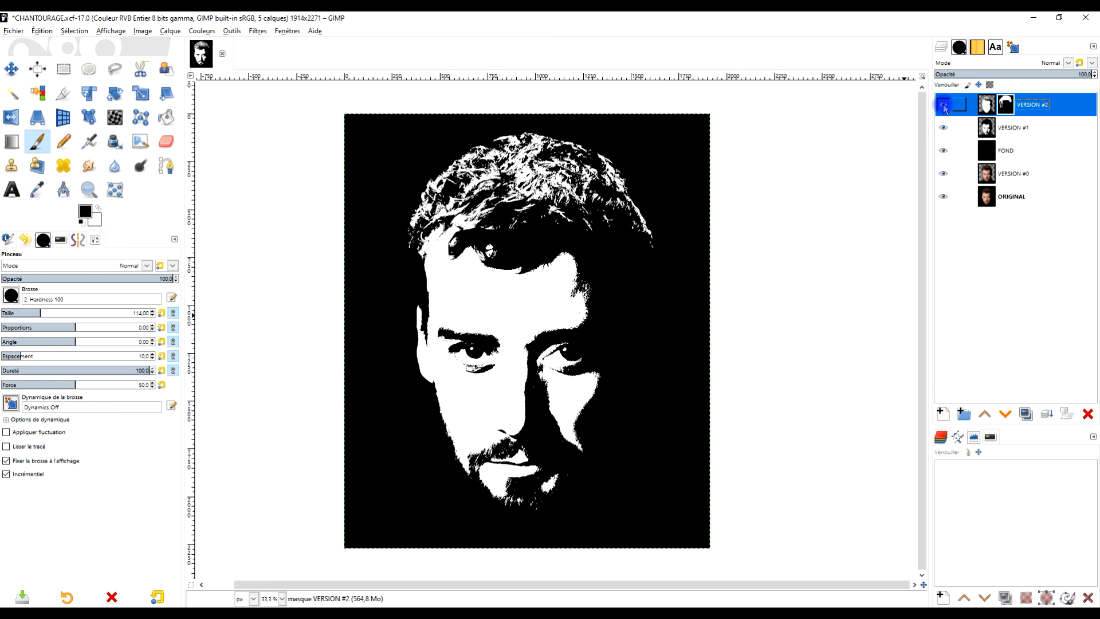
Step: Compare the portrait with VERSION #2 and VERSION #1 hidden in turn, restore both layers, and hide ORIGINAL
left_click(943, 105)
left_click(943, 105)
left_click(943, 105)
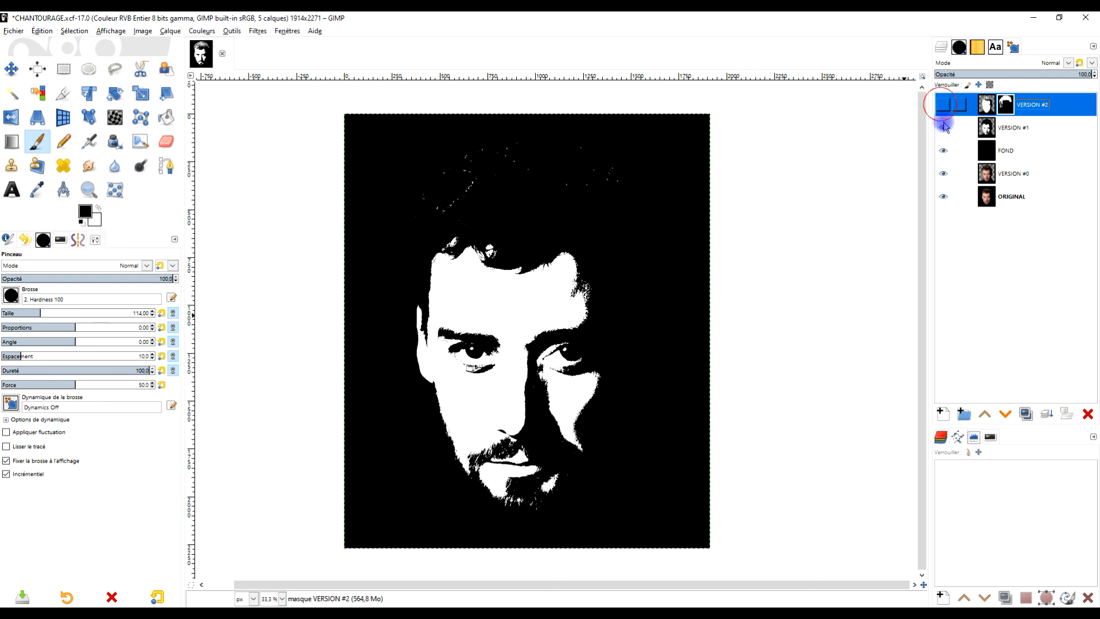
left_click(943, 129)
left_click(943, 129)
left_click(942, 105)
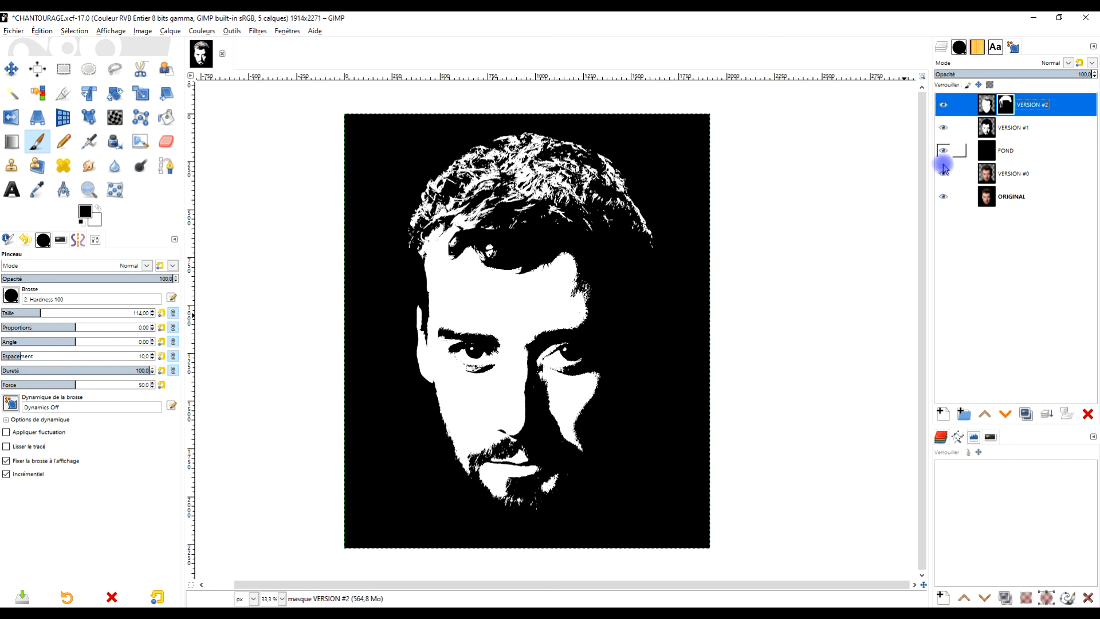
left_click(942, 195)
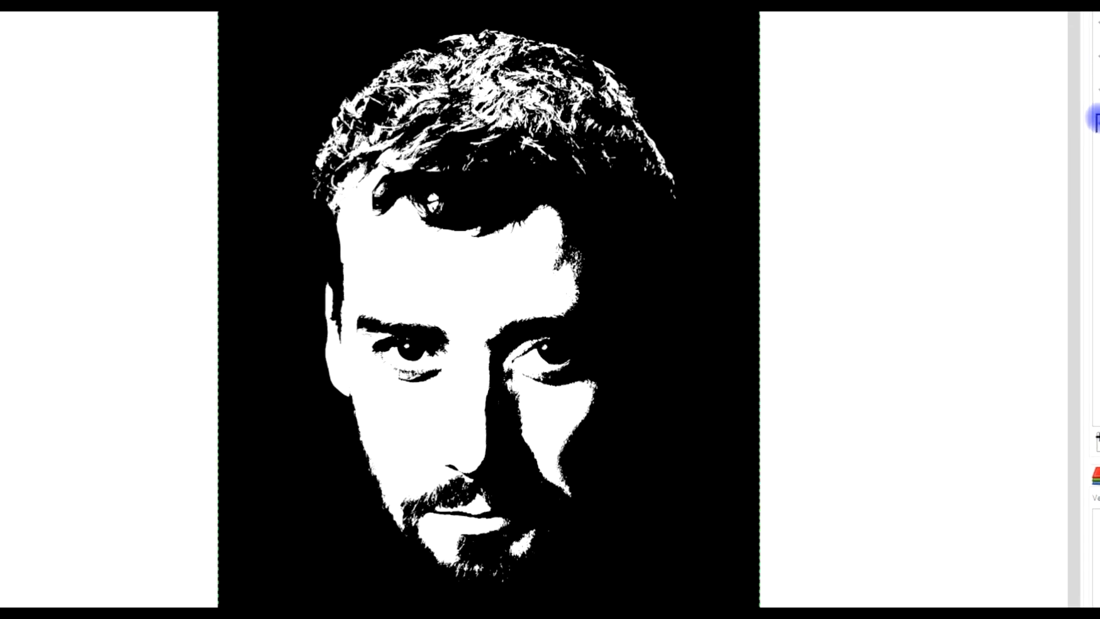